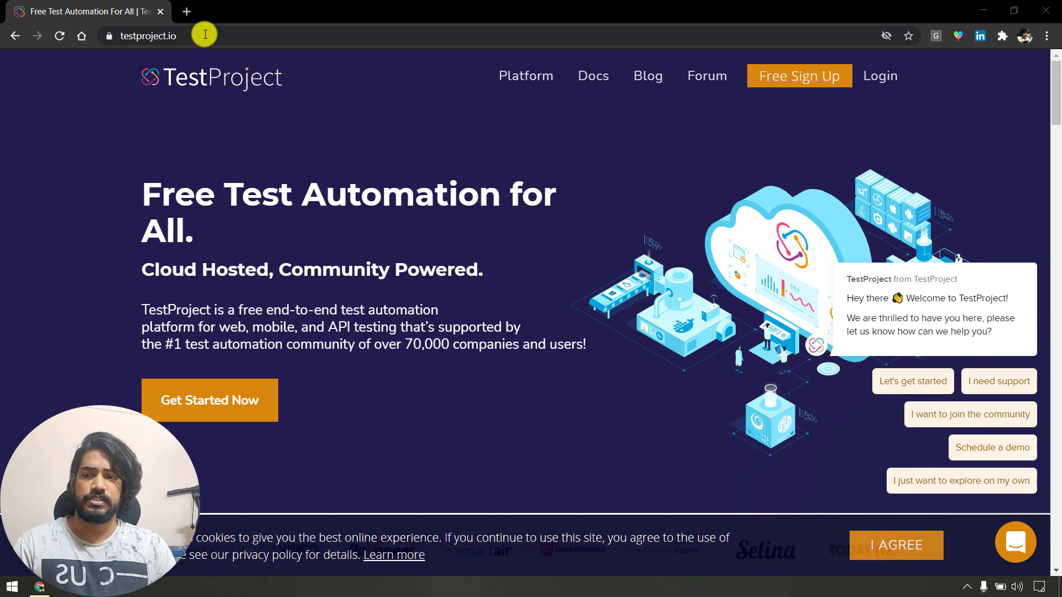
Start a free TestProject sign-up, entering the full name and the suggested email address.
{"action": "left_click", "coordinate": [205, 34]}
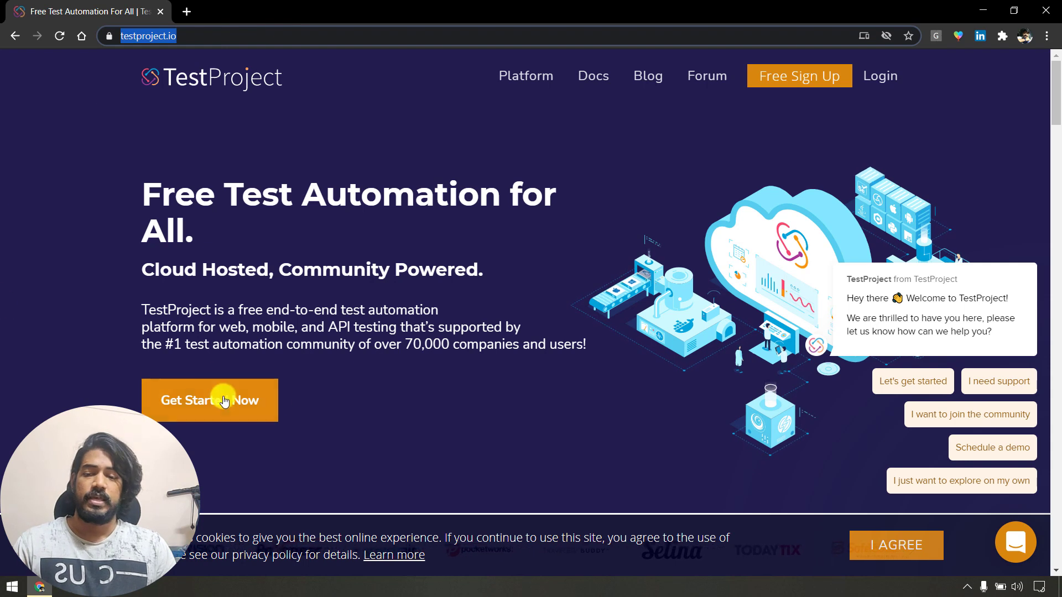
{"action": "left_click", "coordinate": [196, 415]}
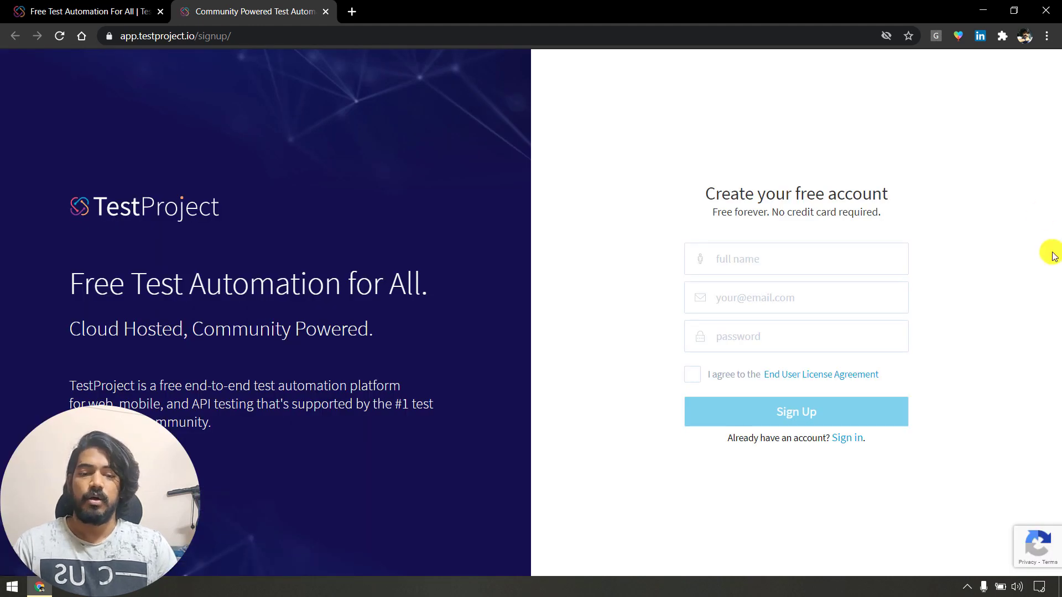
{"action": "left_click", "coordinate": [815, 256]}
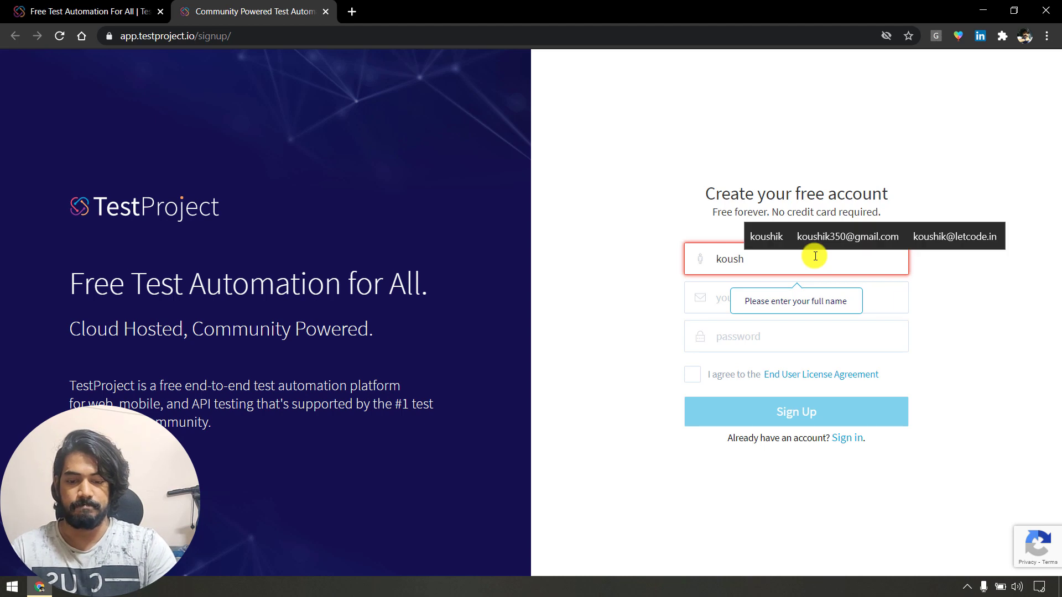
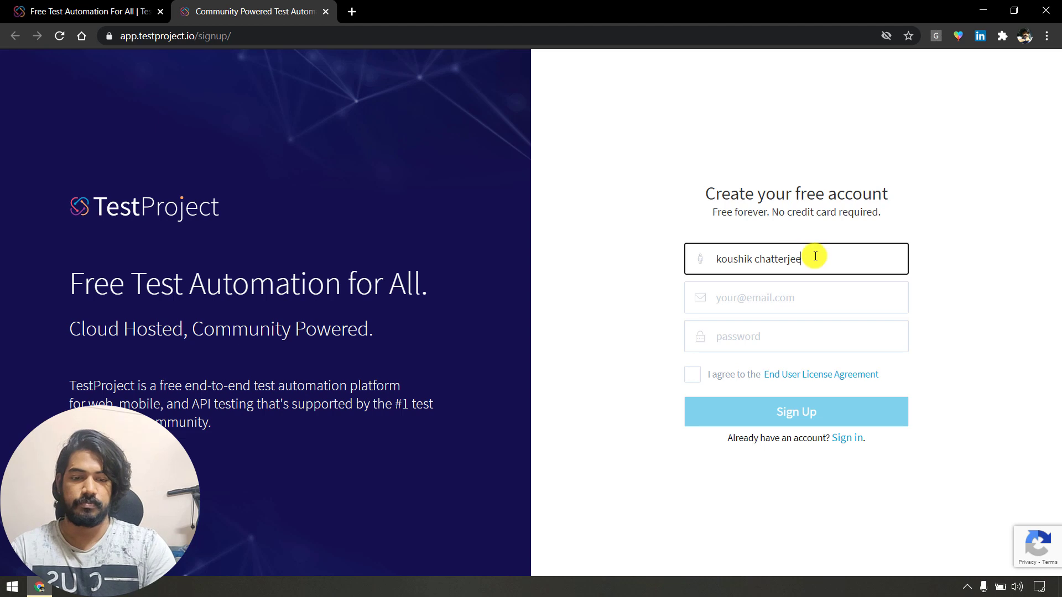
{"action": "key", "text": "Tab"}
{"action": "type", "text": "kous"}
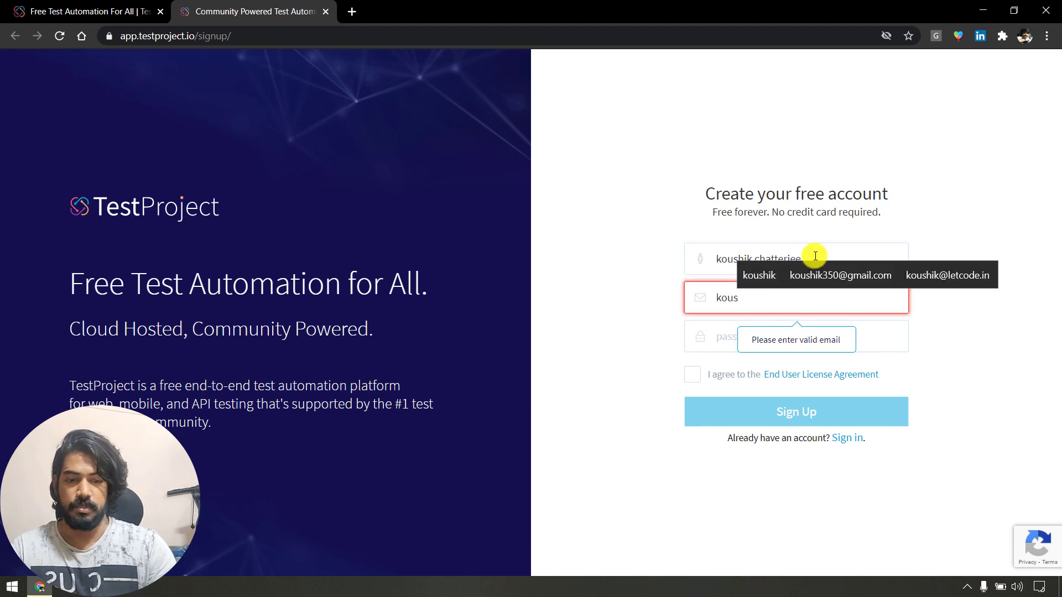
{"action": "key", "text": "Up"}
{"action": "key", "text": "Return"}
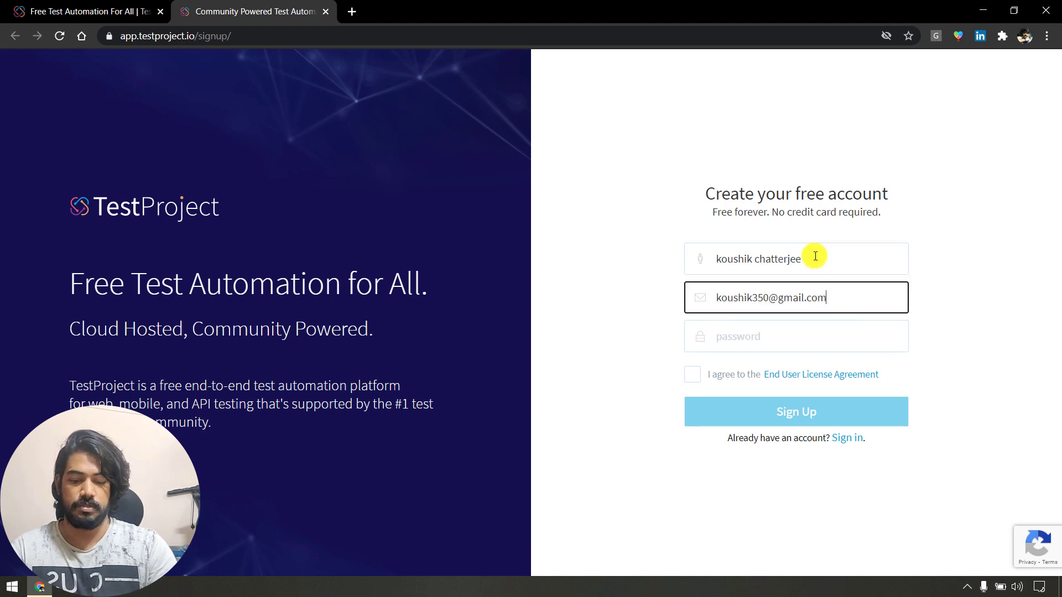
Fill in the suggested strong password, accept the EULA and submit the sign-up form.
{"action": "key", "text": "Tab"}
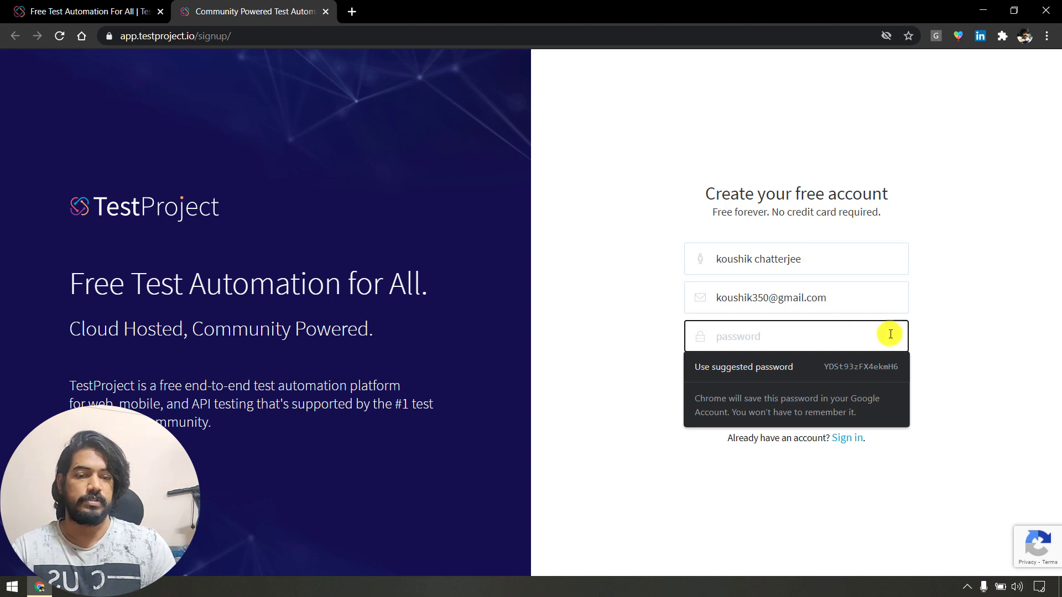
{"action": "left_click", "coordinate": [960, 321]}
{"action": "left_click", "coordinate": [844, 333]}
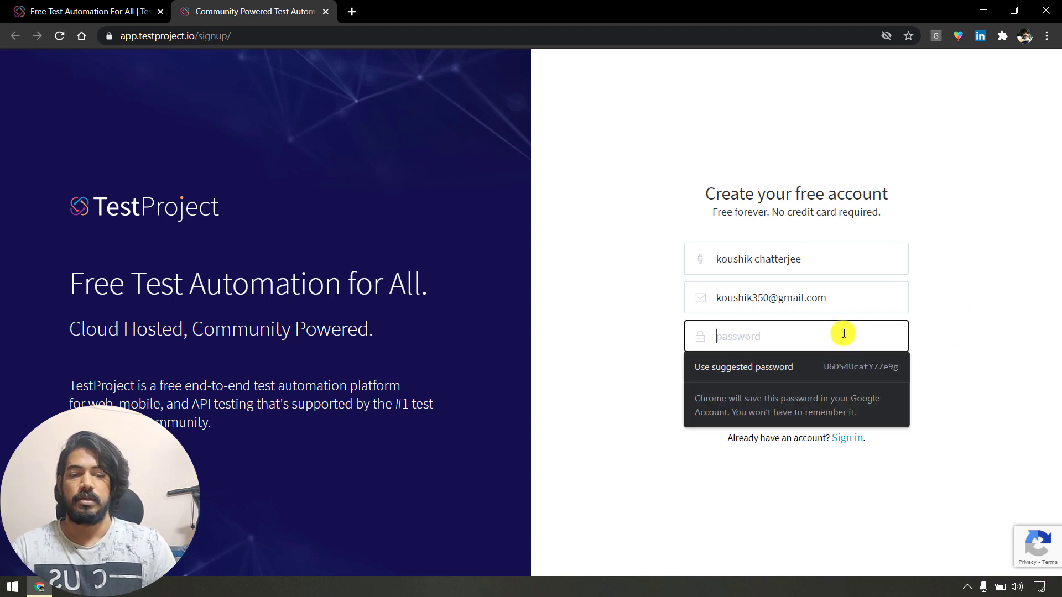
{"action": "left_click", "coordinate": [819, 367]}
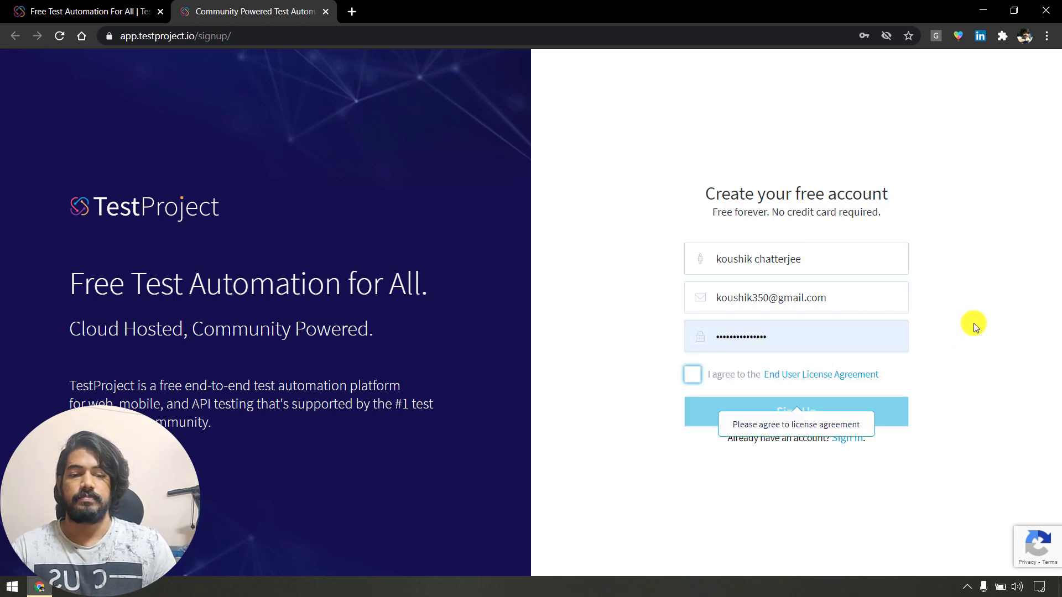
{"action": "left_click", "coordinate": [692, 373]}
{"action": "left_click", "coordinate": [863, 424]}
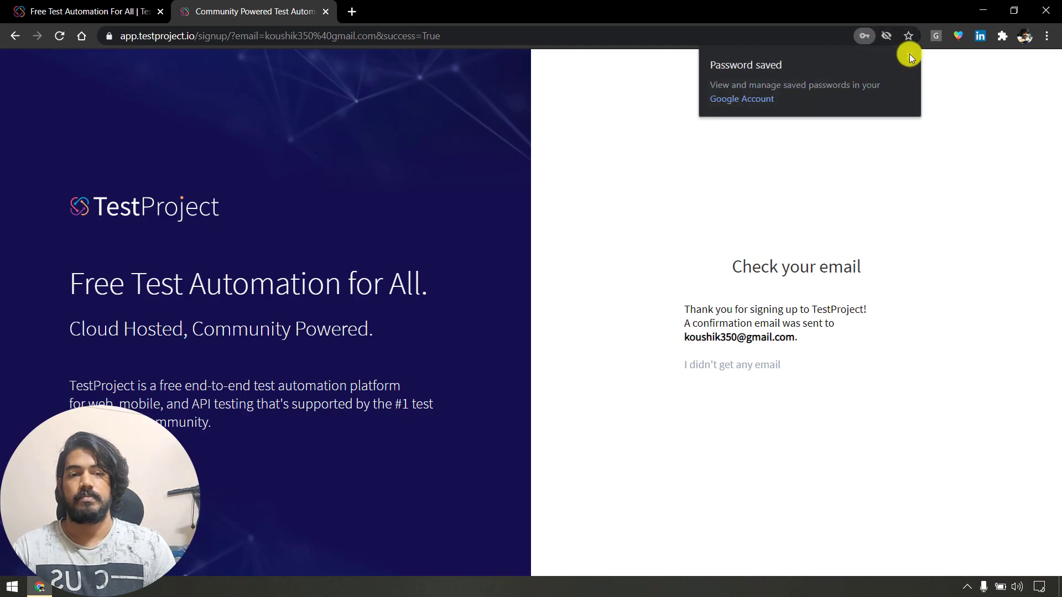
Open Gmail in a new tab and confirm the account from the TestProject welcome email.
{"action": "left_click_drag", "start_coordinate": [701, 310], "coordinate": [844, 343]}
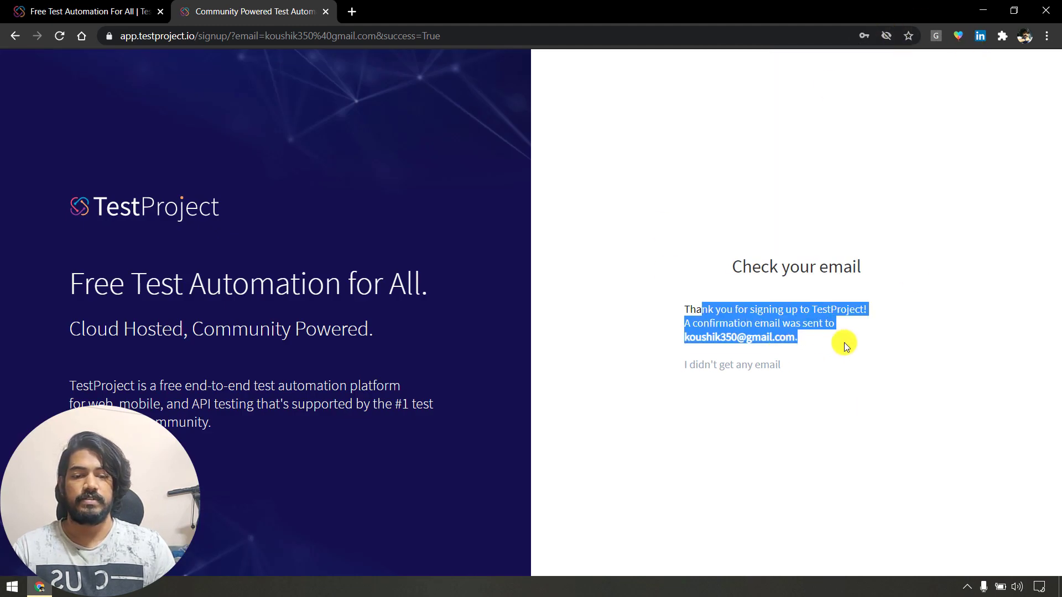
{"action": "left_click", "coordinate": [844, 343]}
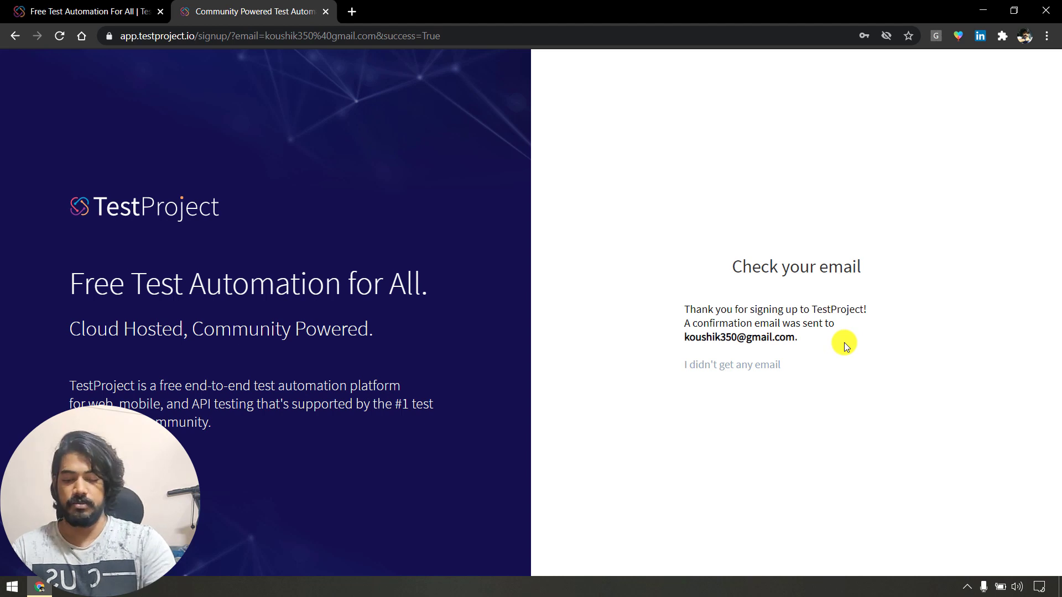
{"action": "key", "text": "ctrl+t"}
{"action": "type", "text": "mail"}
{"action": "key", "text": "Return"}
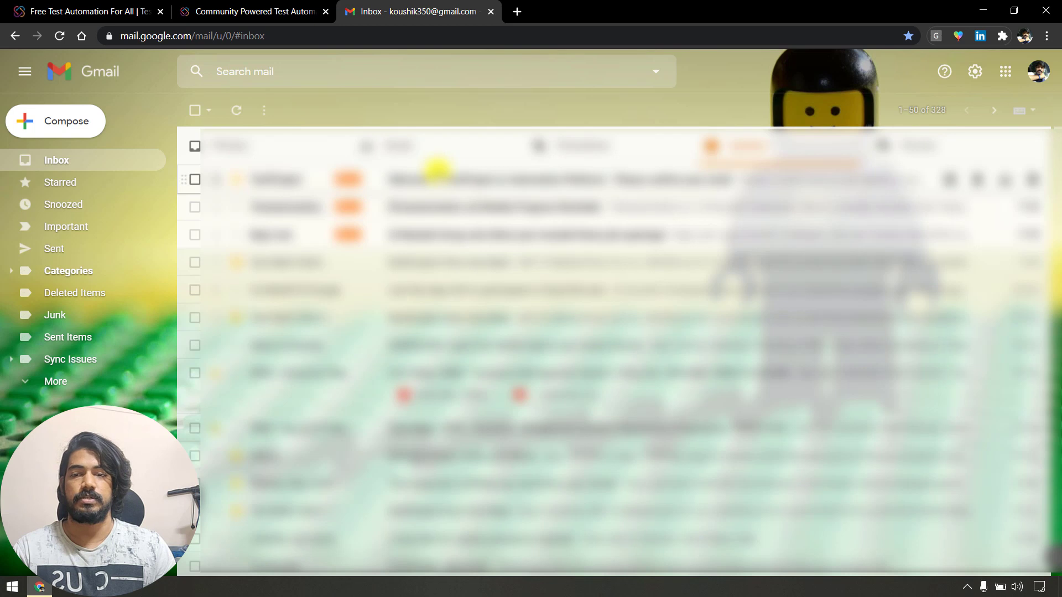
{"action": "left_click", "coordinate": [437, 170]}
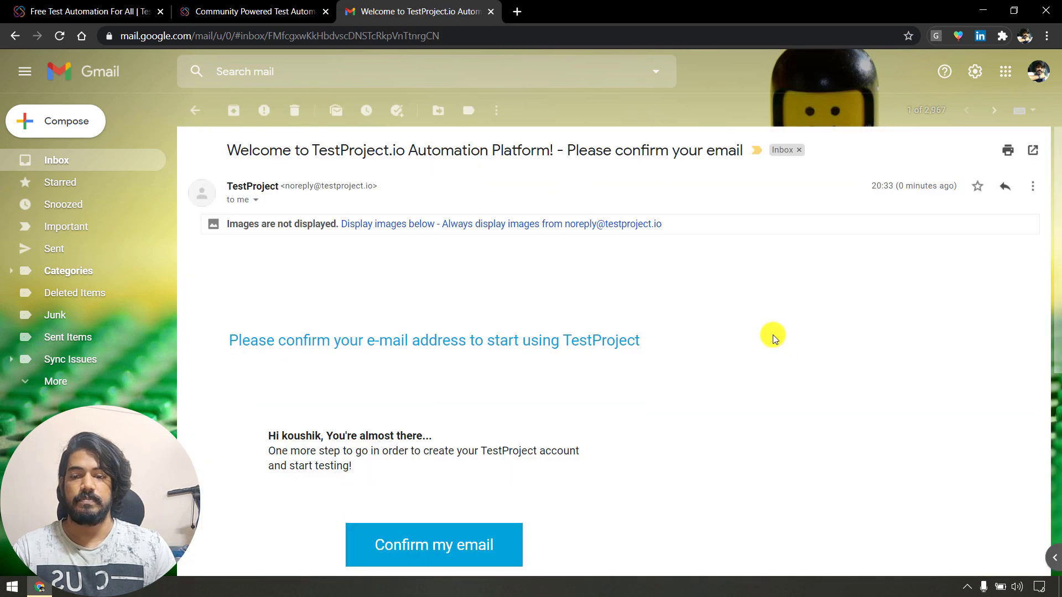
{"action": "left_click", "coordinate": [441, 551]}
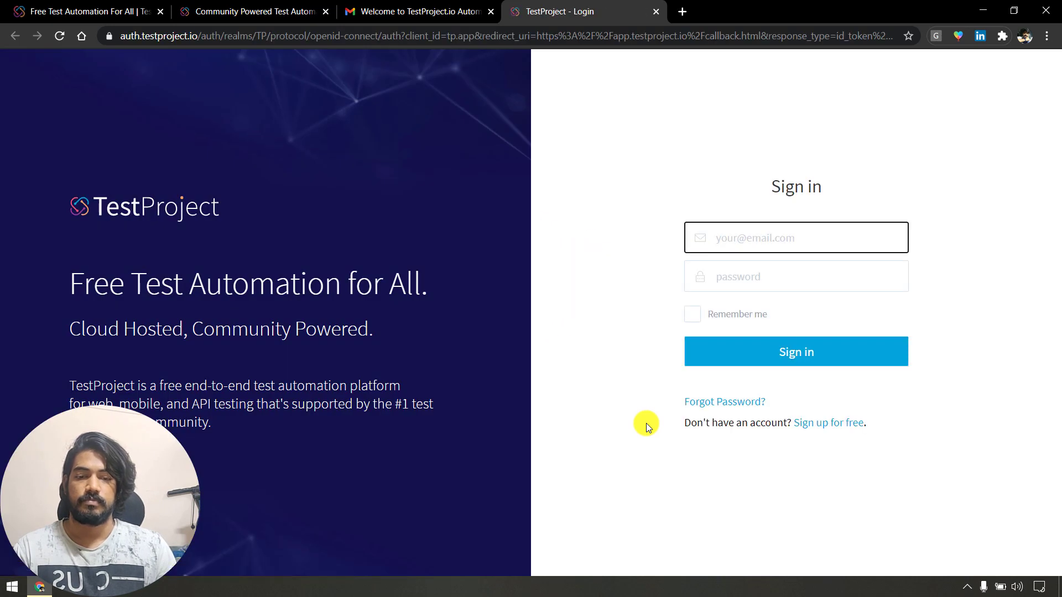
Sign in with the saved, remembered login and close every tab except TestProject.
{"action": "left_click", "coordinate": [858, 238]}
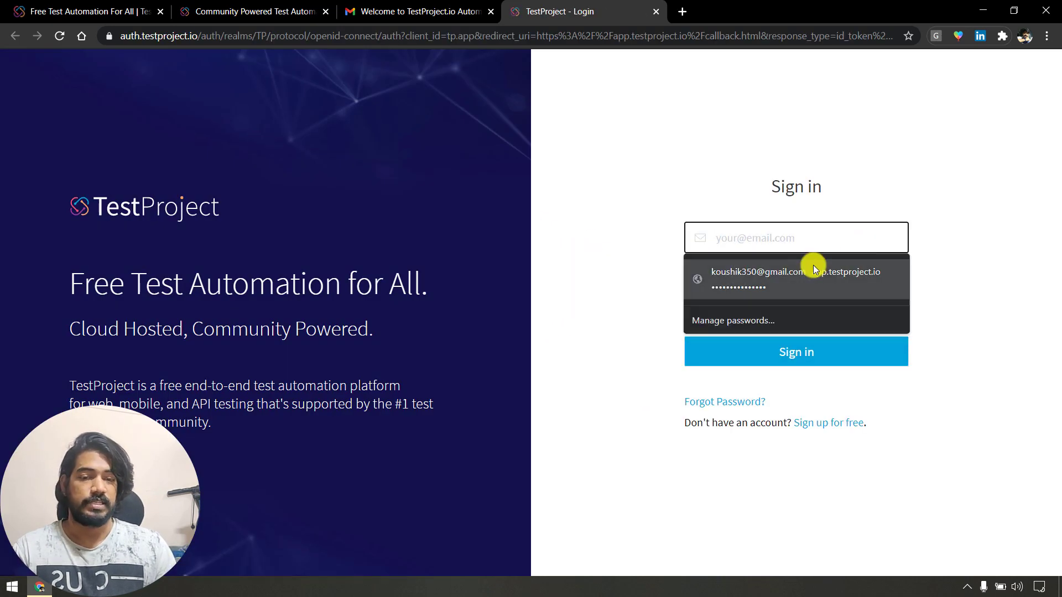
{"action": "left_click", "coordinate": [813, 271]}
{"action": "left_click", "coordinate": [691, 314]}
{"action": "left_click", "coordinate": [830, 359]}
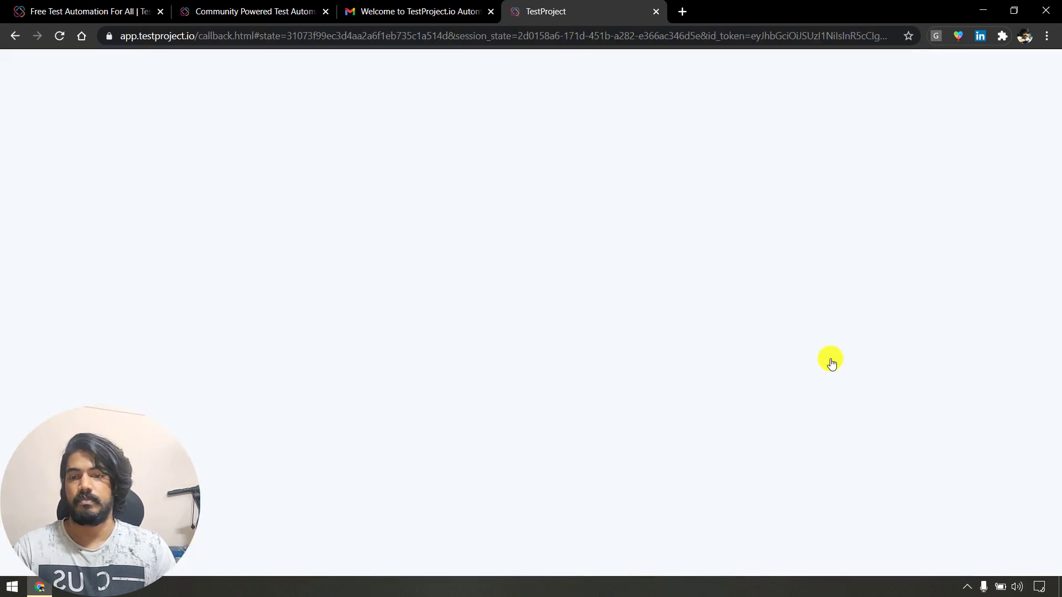
{"action": "right_click", "coordinate": [582, 12]}
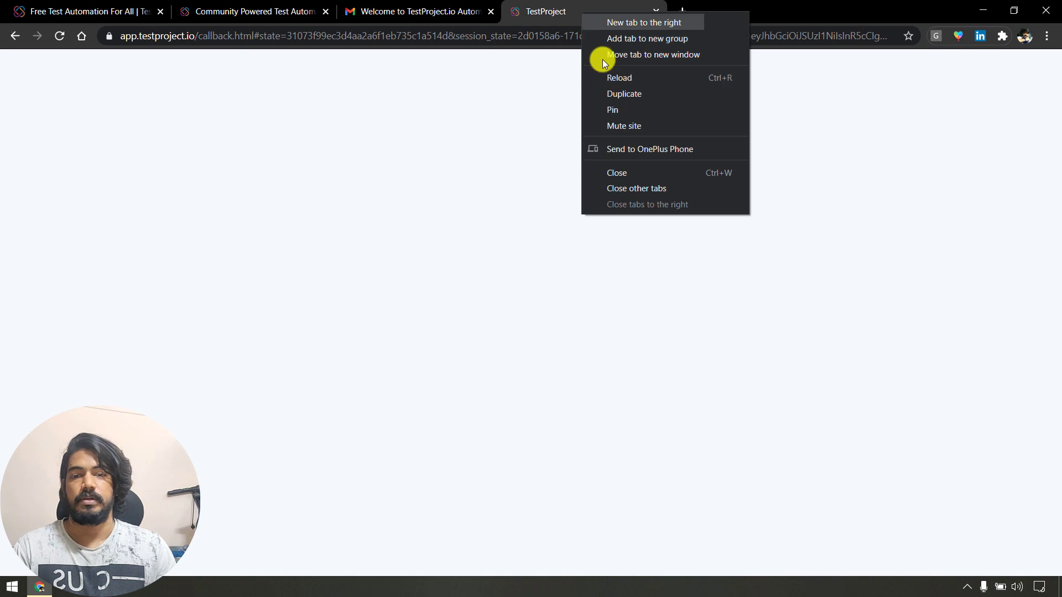
{"action": "left_click", "coordinate": [668, 188]}
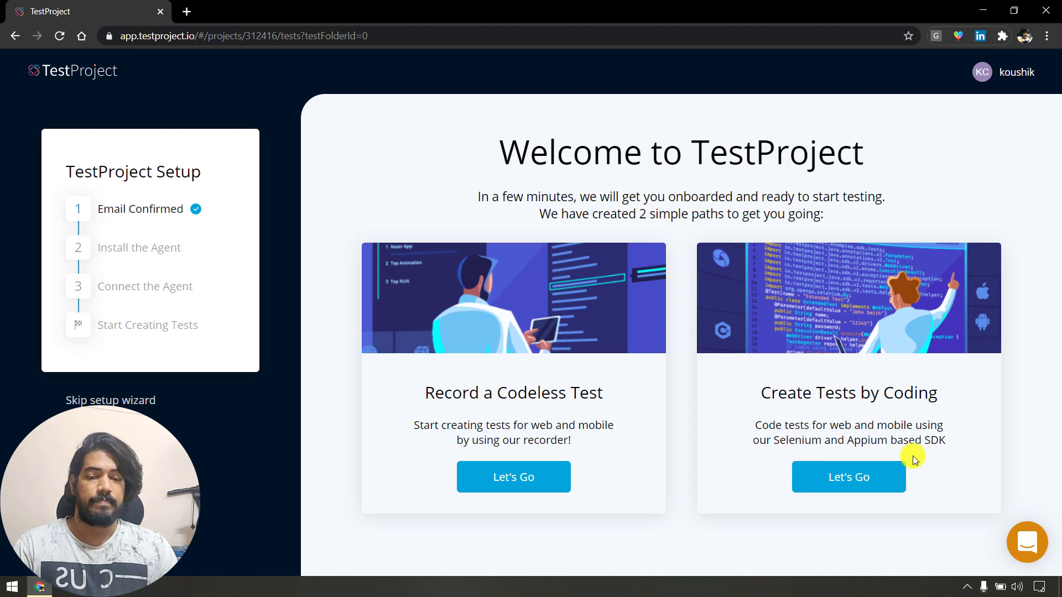
Choose Record a Codeless Test, continue to the next step and download the Windows agent.
{"action": "left_click_drag", "start_coordinate": [420, 393], "coordinate": [635, 409]}
{"action": "left_click", "coordinate": [526, 480]}
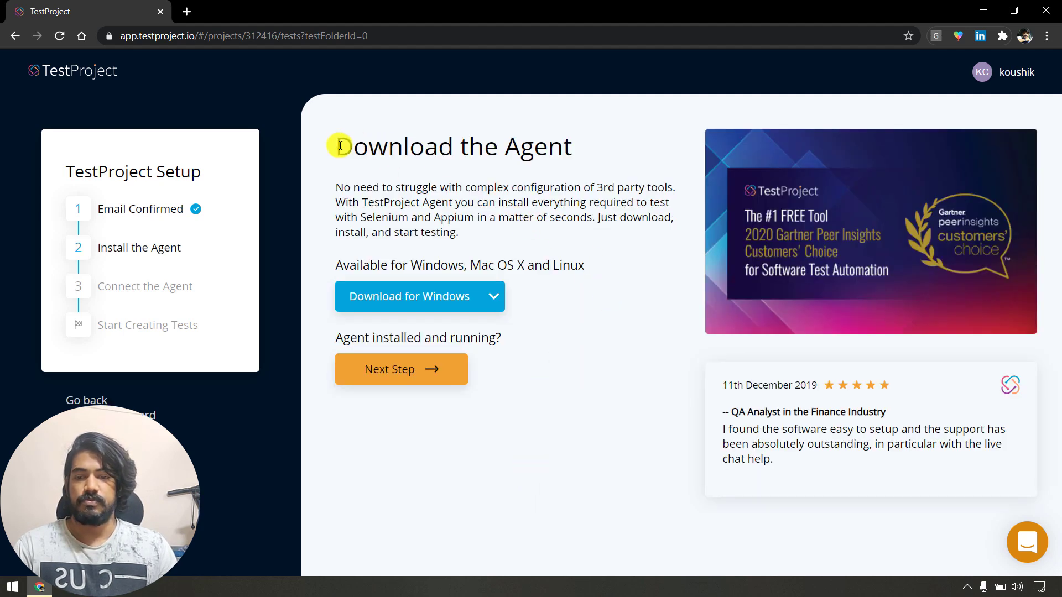
{"action": "left_click_drag", "start_coordinate": [339, 145], "coordinate": [523, 145]}
{"action": "left_click", "coordinate": [528, 181]}
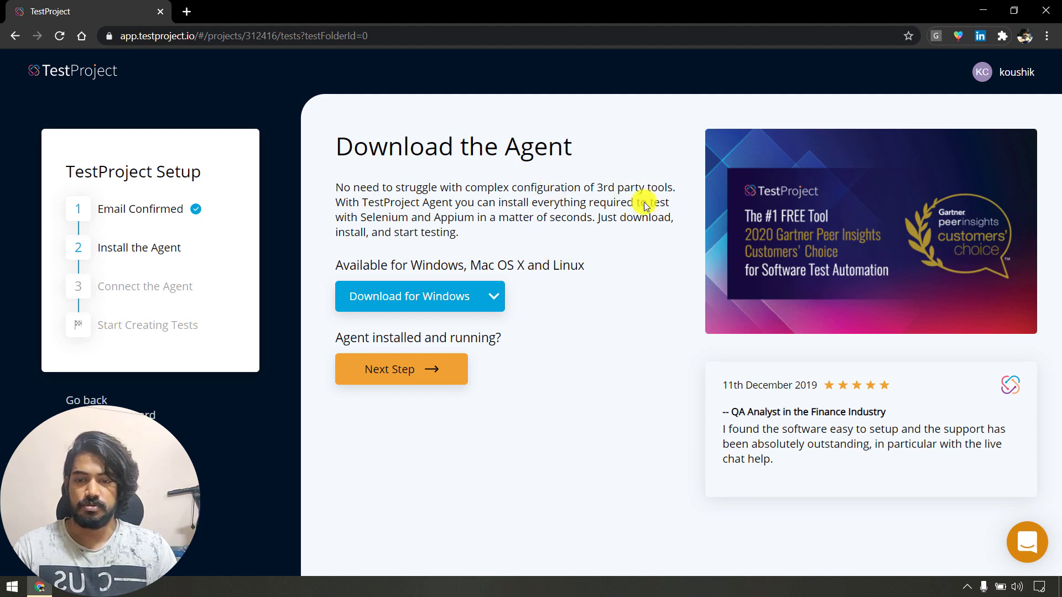
{"action": "left_click", "coordinate": [407, 378]}
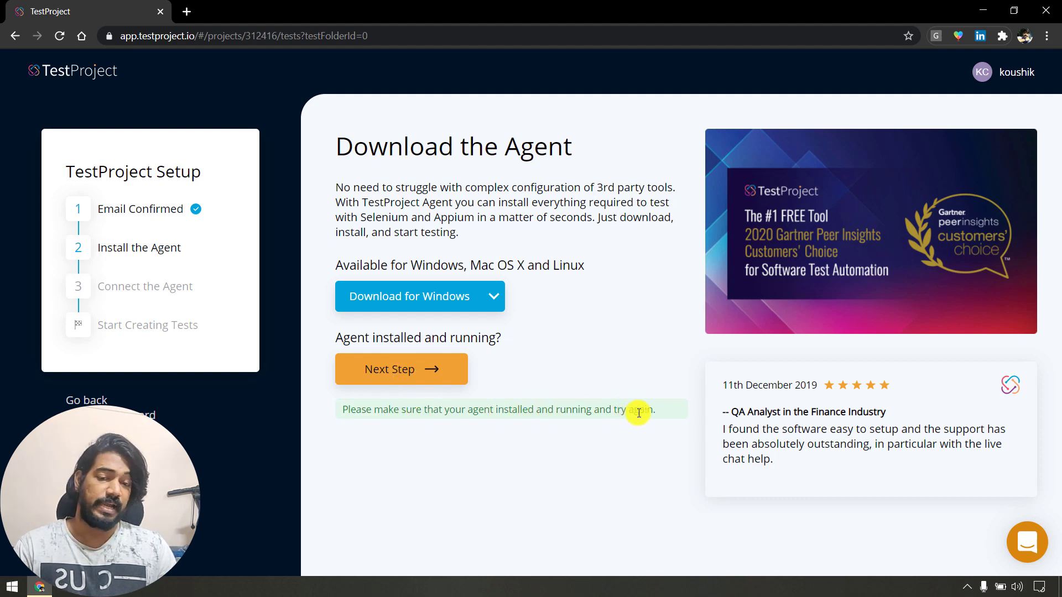
{"action": "left_click", "coordinate": [424, 303]}
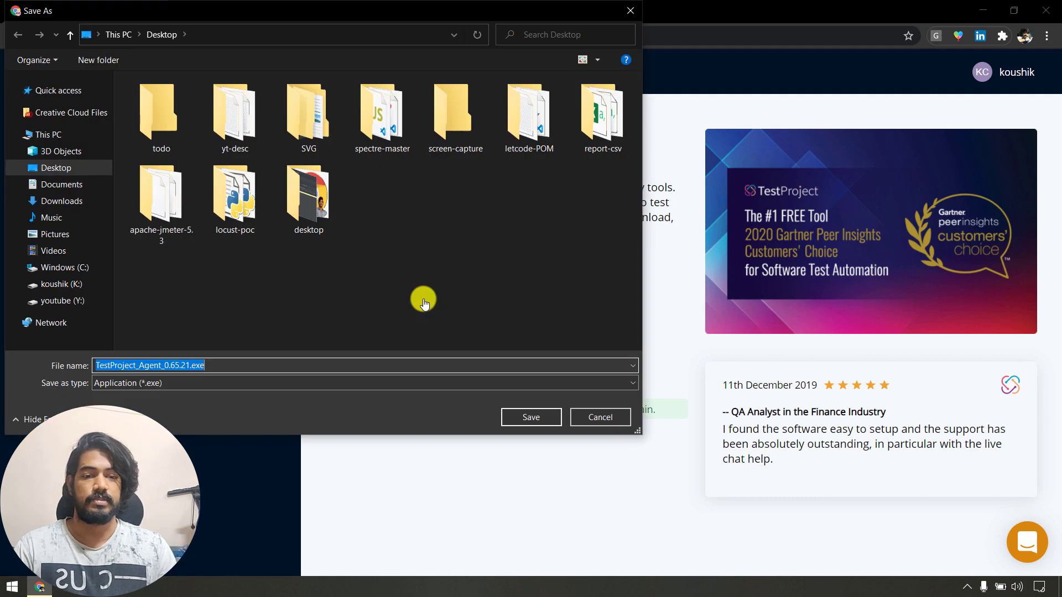
Save the TestProject_Agent_0.65.21.exe installer to the Desktop.
{"action": "left_click", "coordinate": [528, 419]}
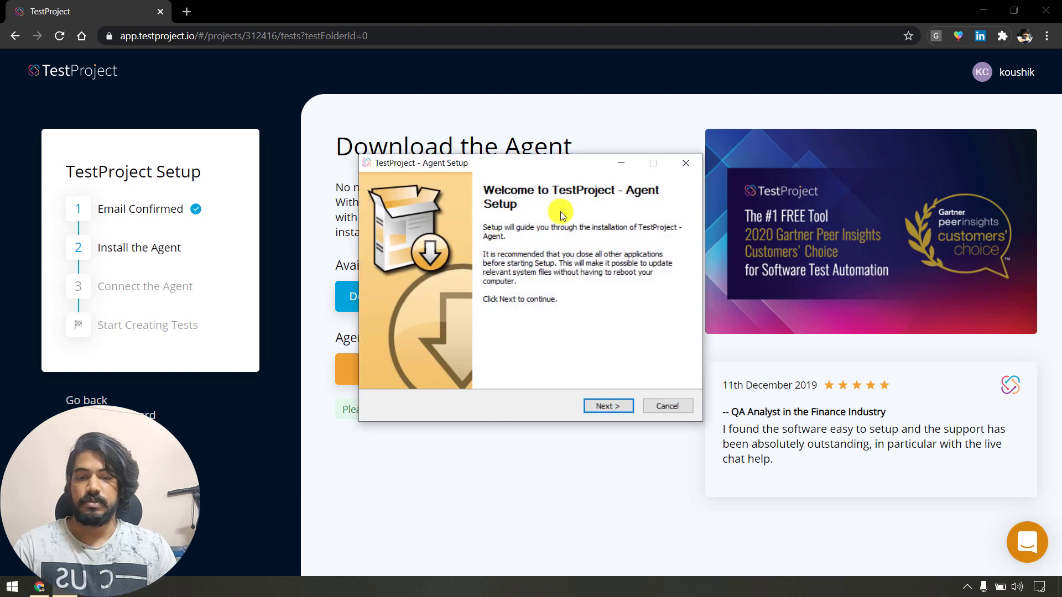
Accept the licence and install the Agent component to the default folder.
{"action": "left_click", "coordinate": [609, 409]}
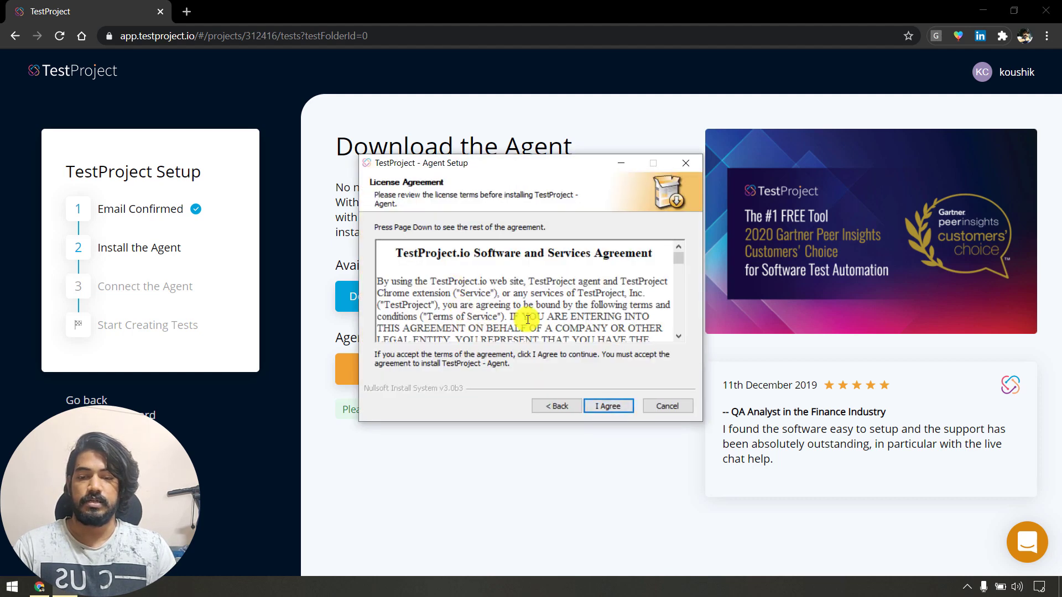
{"action": "left_click", "coordinate": [610, 408]}
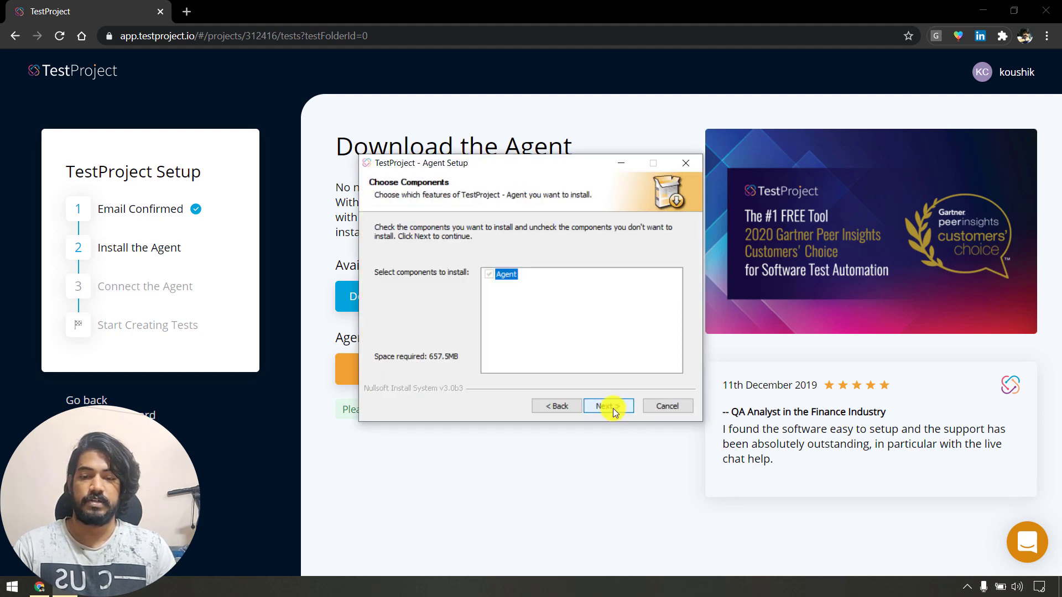
{"action": "left_click", "coordinate": [613, 408]}
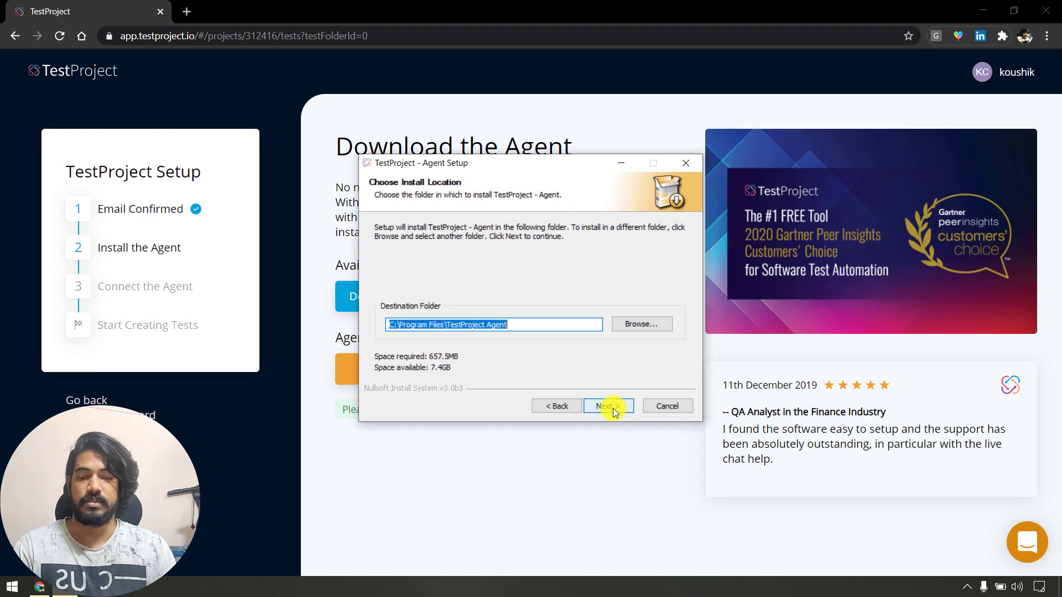
{"action": "left_click", "coordinate": [609, 408]}
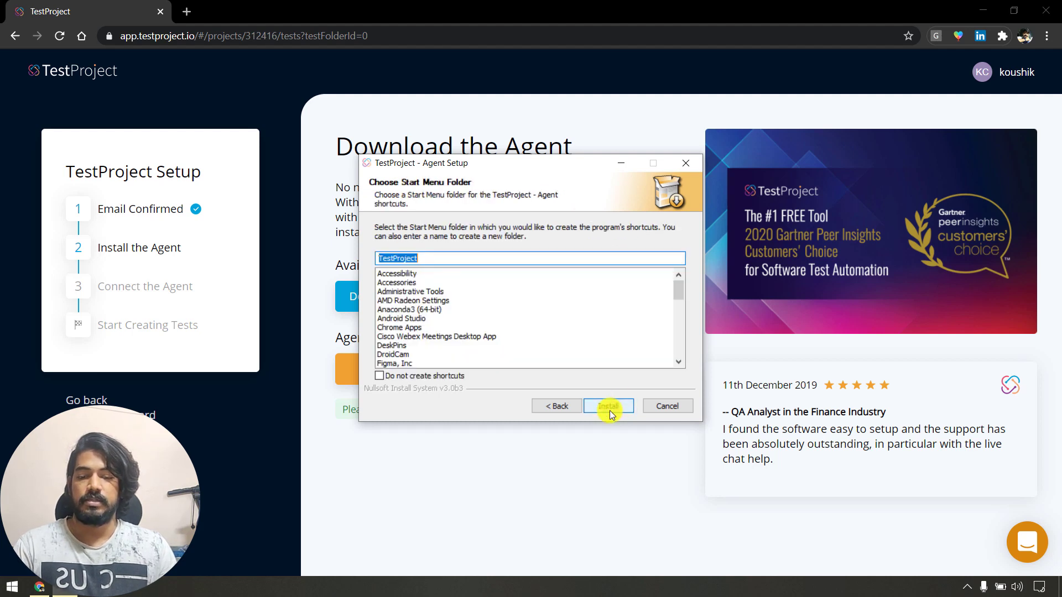
{"action": "left_click", "coordinate": [609, 408]}
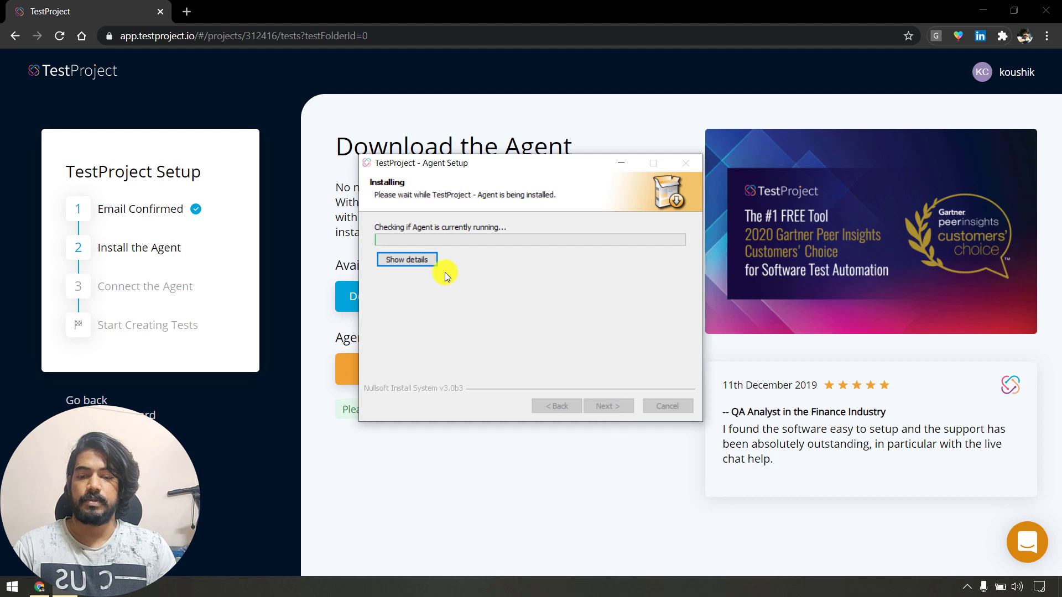
Show the detailed installation log and follow the file extraction.
{"action": "left_click", "coordinate": [404, 257]}
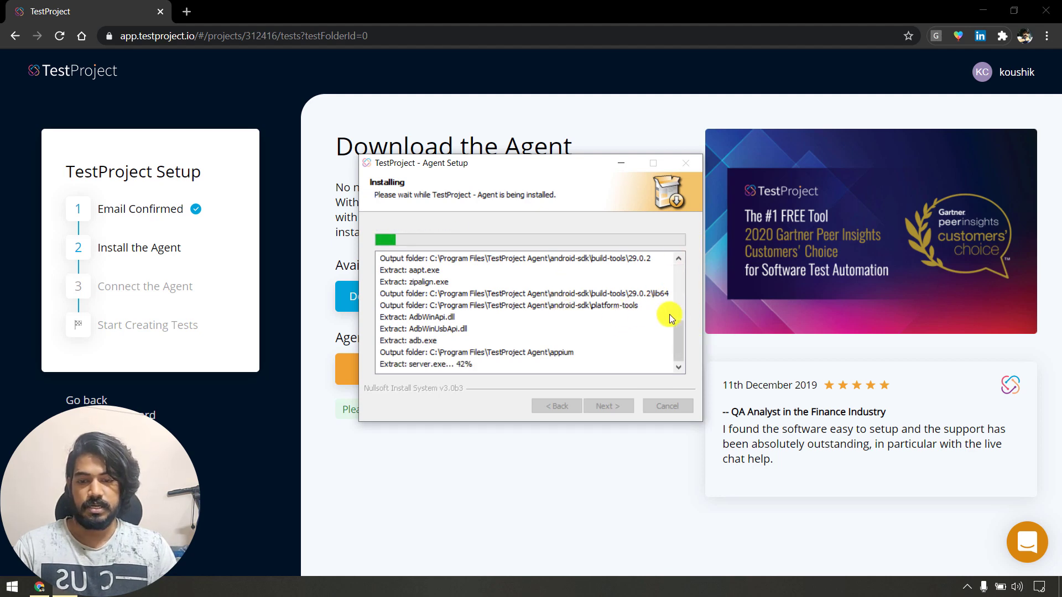
{"action": "left_click_drag", "start_coordinate": [679, 334], "coordinate": [678, 252]}
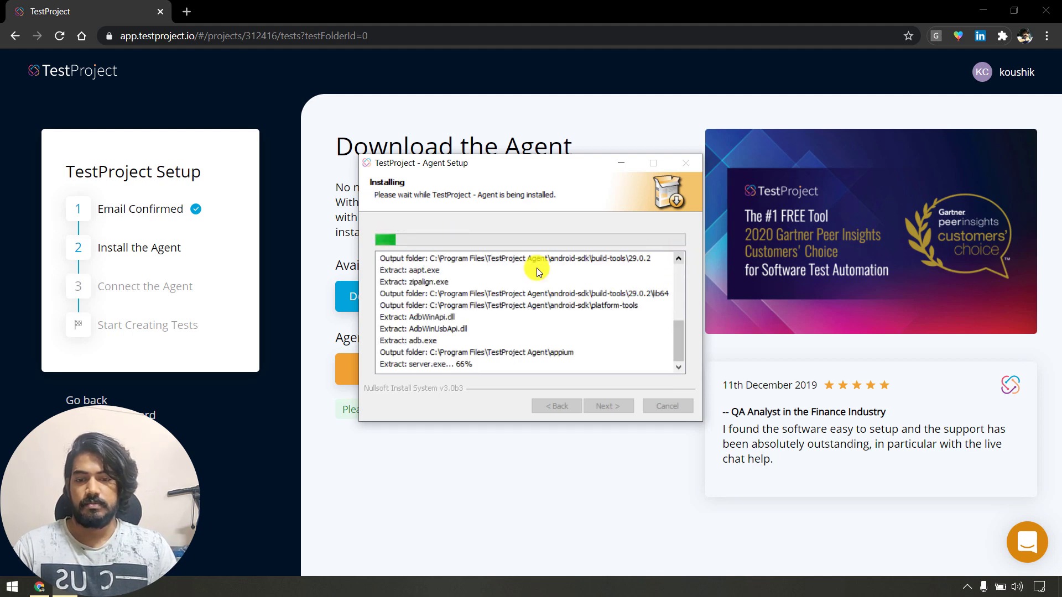
{"action": "left_click", "coordinate": [555, 257]}
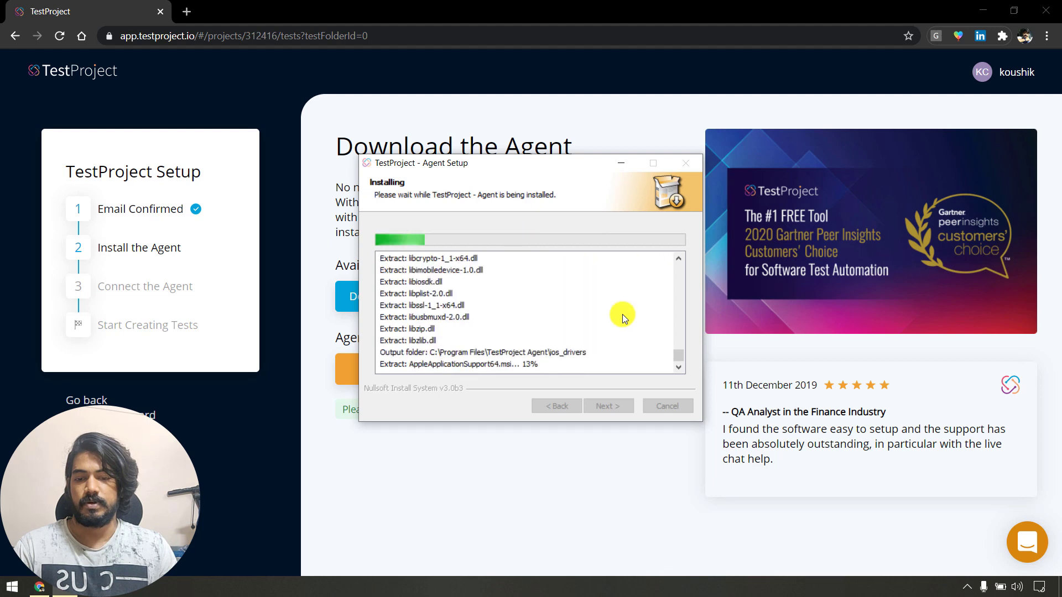
{"action": "left_click_drag", "start_coordinate": [677, 353], "coordinate": [642, 351]}
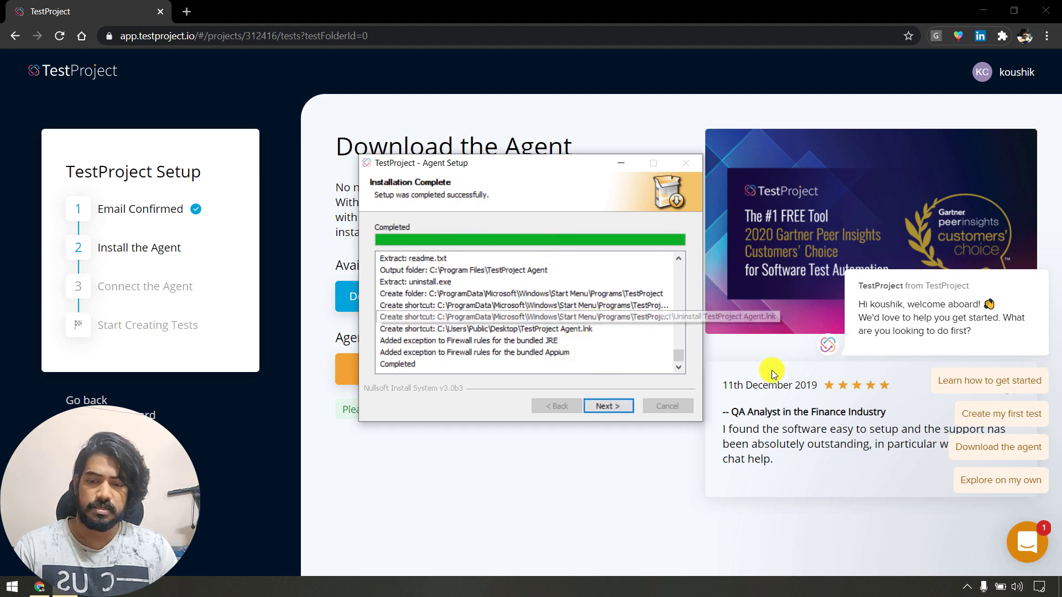
Scroll the install log to the end and continue to the Completing page.
{"action": "left_click_drag", "start_coordinate": [681, 353], "coordinate": [683, 288]}
{"action": "scroll", "coordinate": [522, 323], "scroll_direction": "down", "scroll_amount": 6}
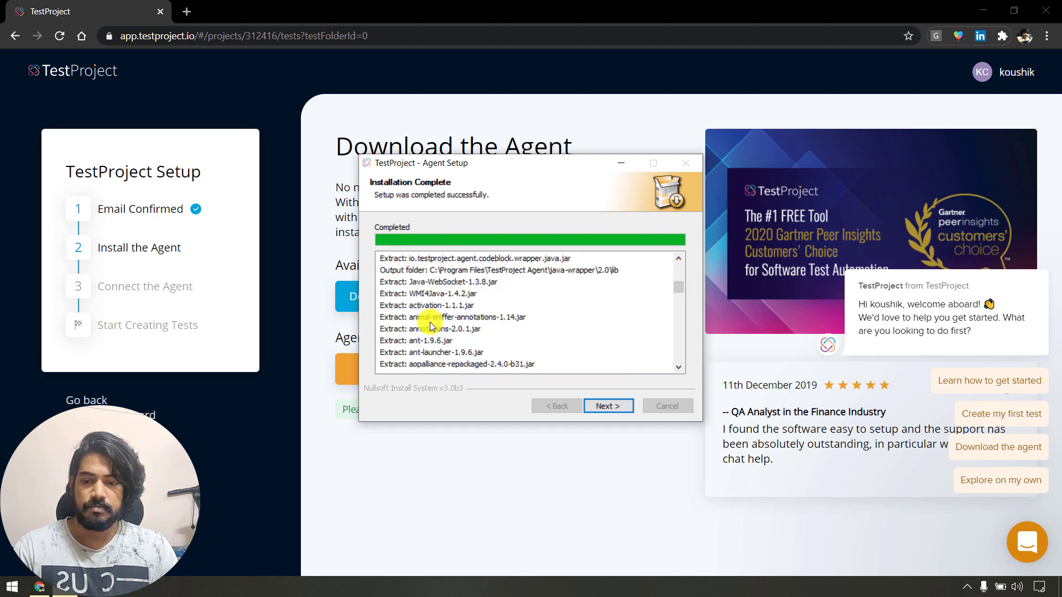
{"action": "scroll", "coordinate": [533, 320], "scroll_direction": "down", "scroll_amount": 10}
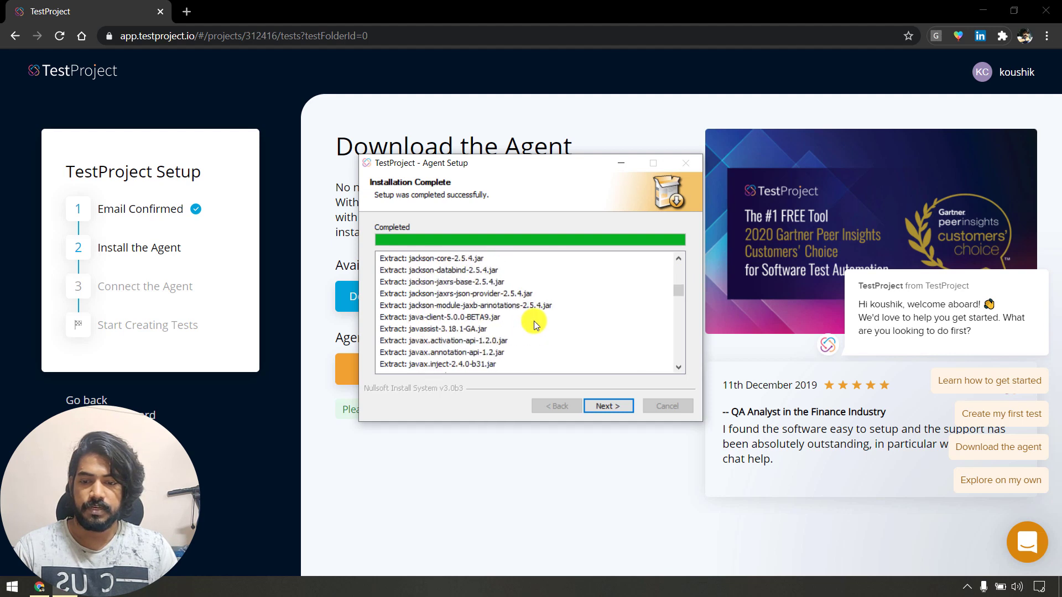
{"action": "scroll", "coordinate": [533, 321], "scroll_direction": "down", "scroll_amount": 2}
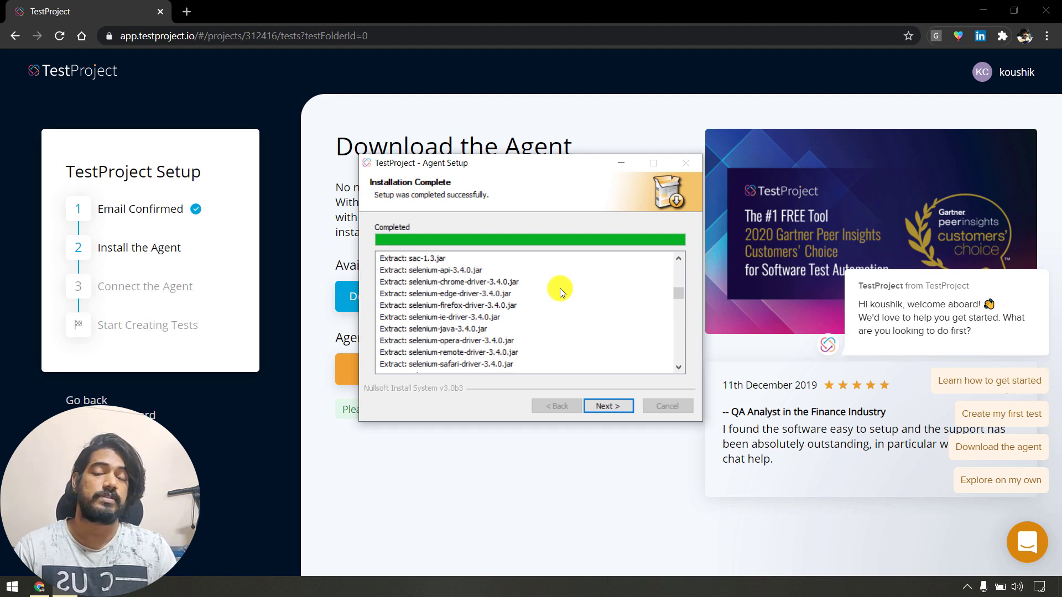
{"action": "scroll", "coordinate": [498, 313], "scroll_direction": "down", "scroll_amount": 1}
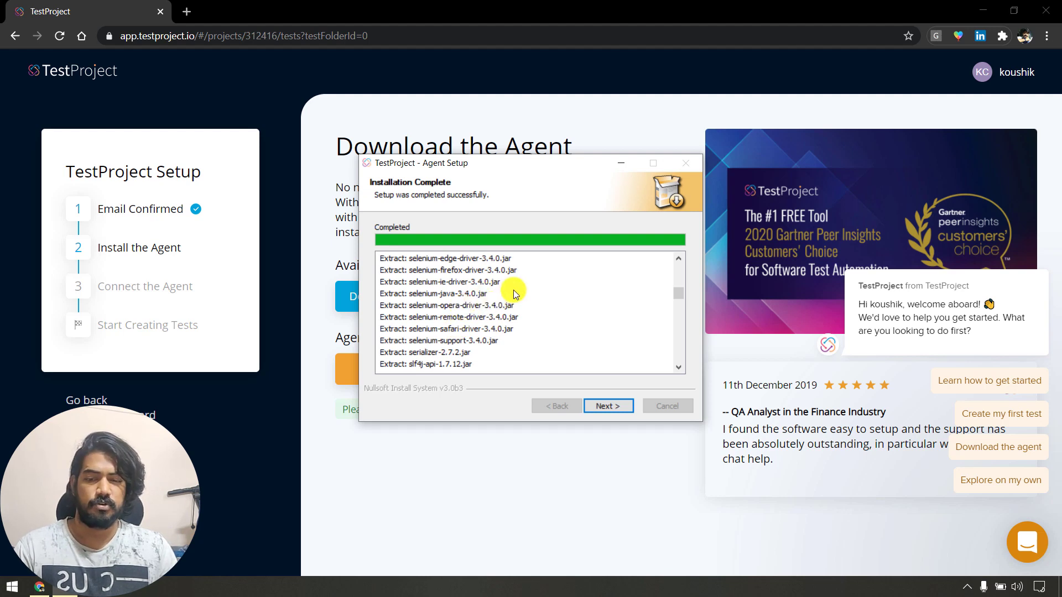
{"action": "scroll", "coordinate": [513, 291], "scroll_direction": "down", "scroll_amount": 5}
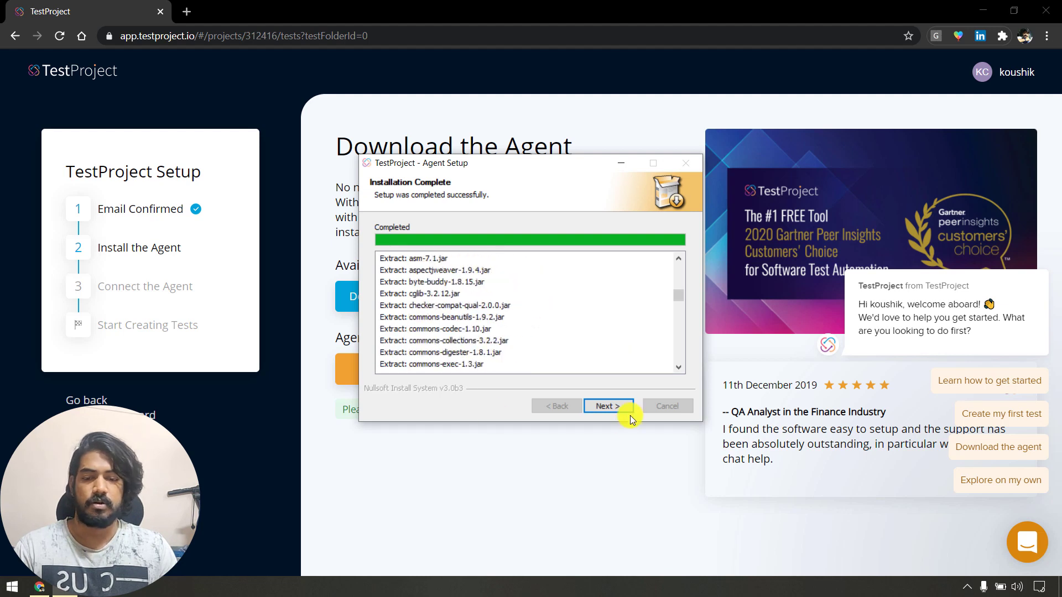
{"action": "left_click", "coordinate": [607, 404]}
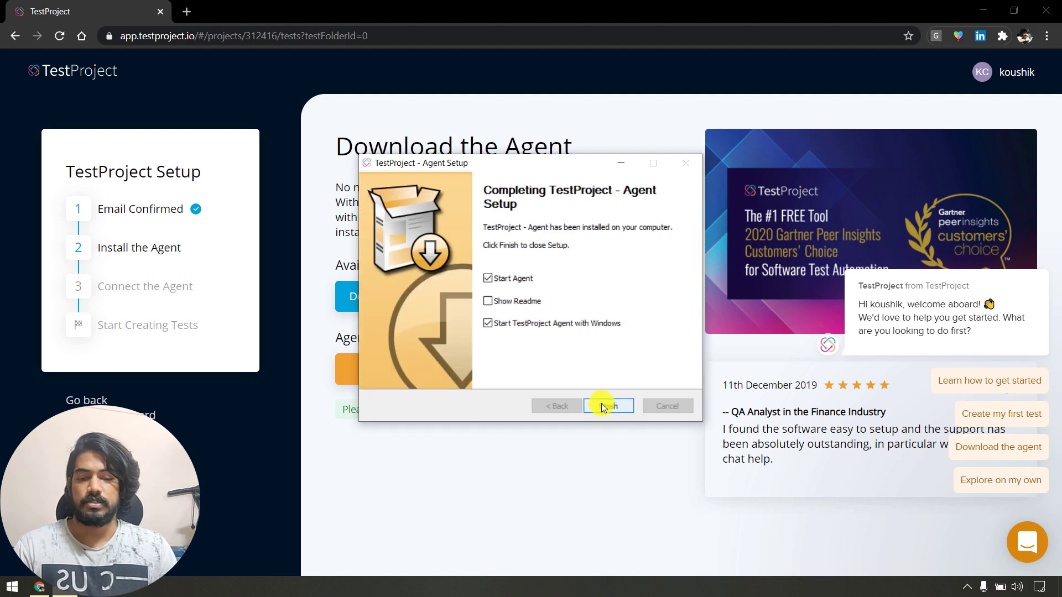
Untick start with Windows, finish setup, and allow testprojectagent.exe through the firewall.
{"action": "left_click", "coordinate": [540, 323]}
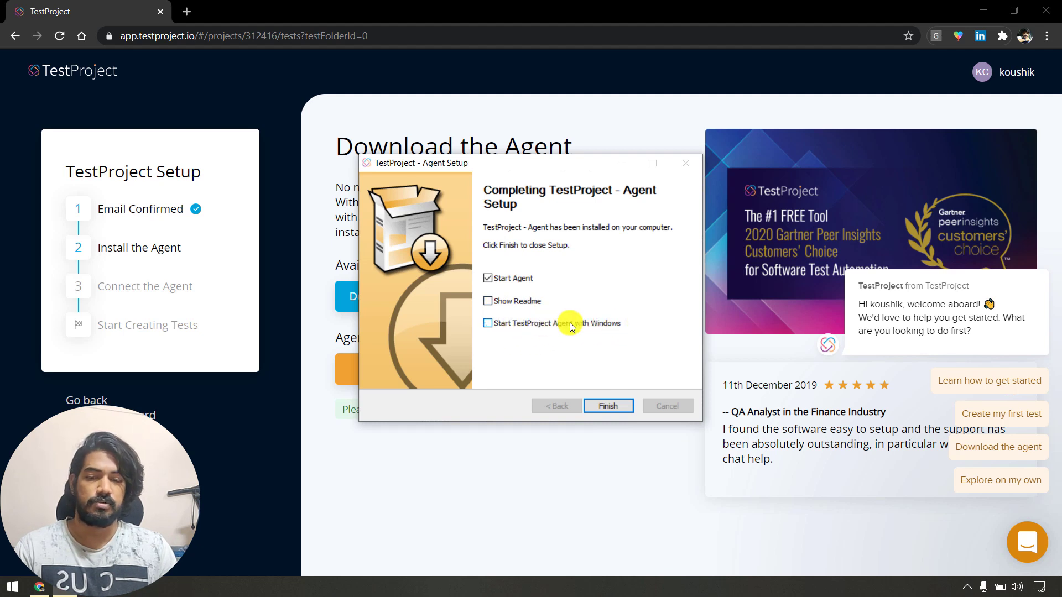
{"action": "left_click", "coordinate": [608, 407]}
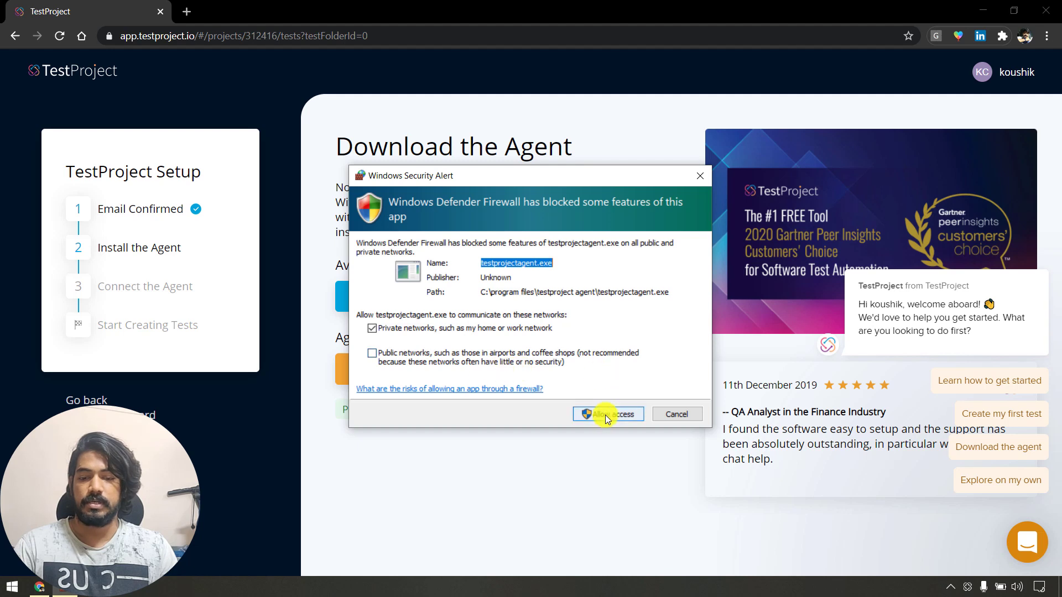
{"action": "left_click", "coordinate": [604, 415]}
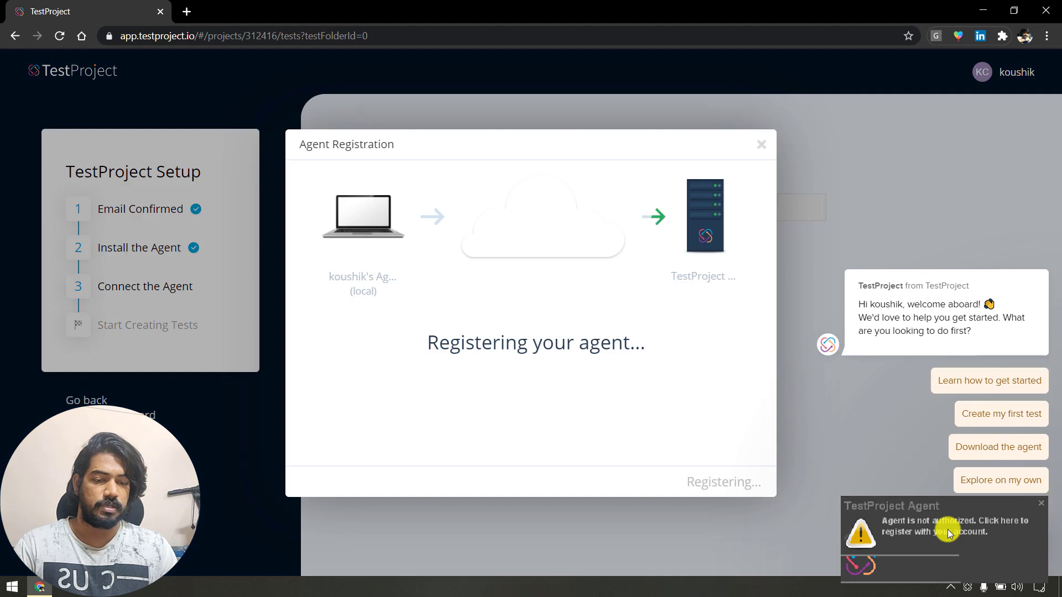
Register the agent from its tray notification and decline mobile device authorization.
{"action": "left_click", "coordinate": [947, 529]}
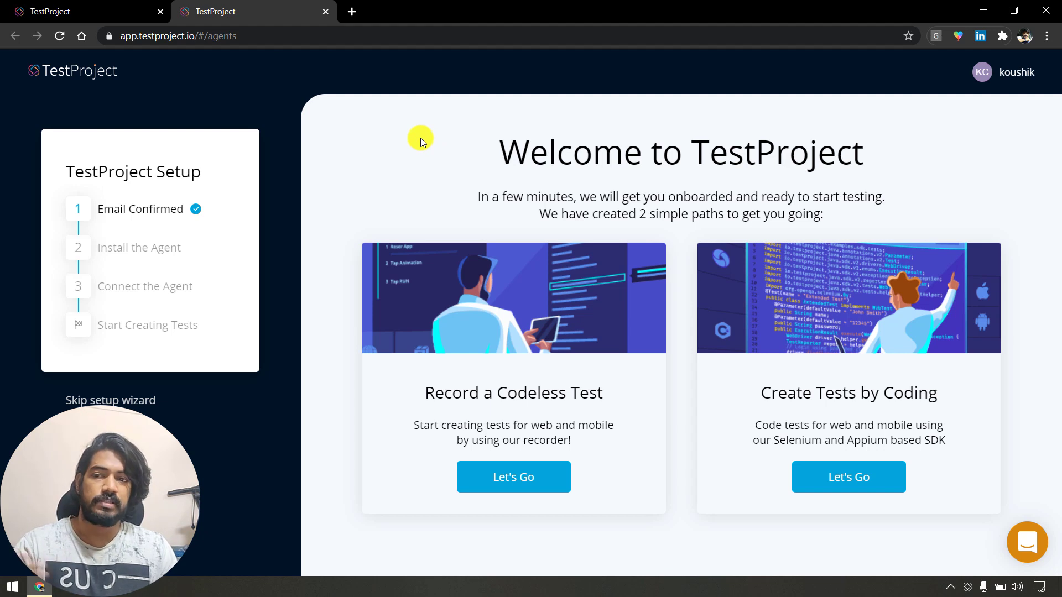
{"action": "left_click", "coordinate": [138, 11]}
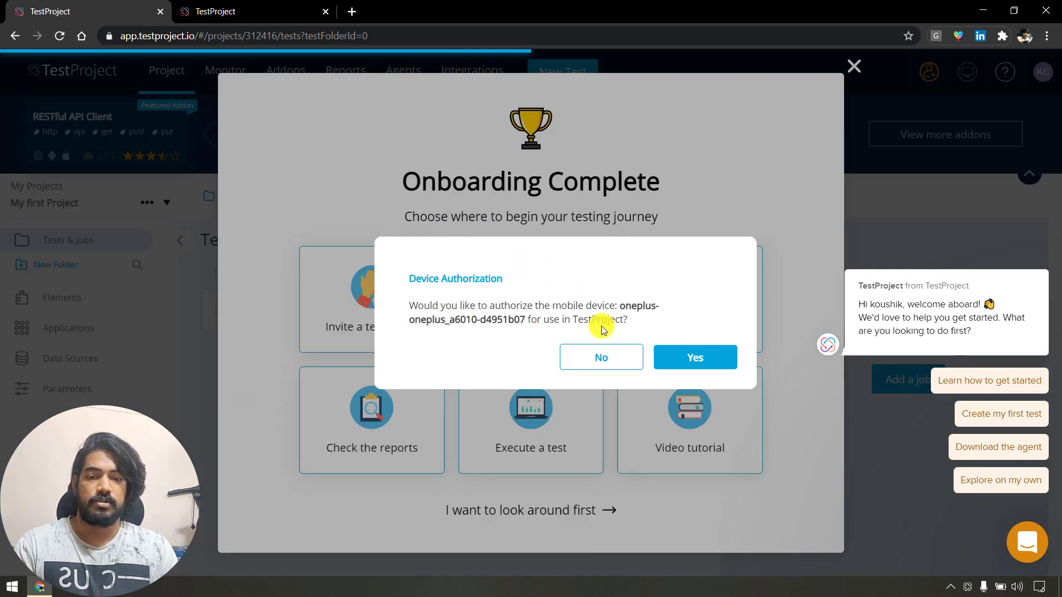
{"action": "left_click", "coordinate": [581, 364]}
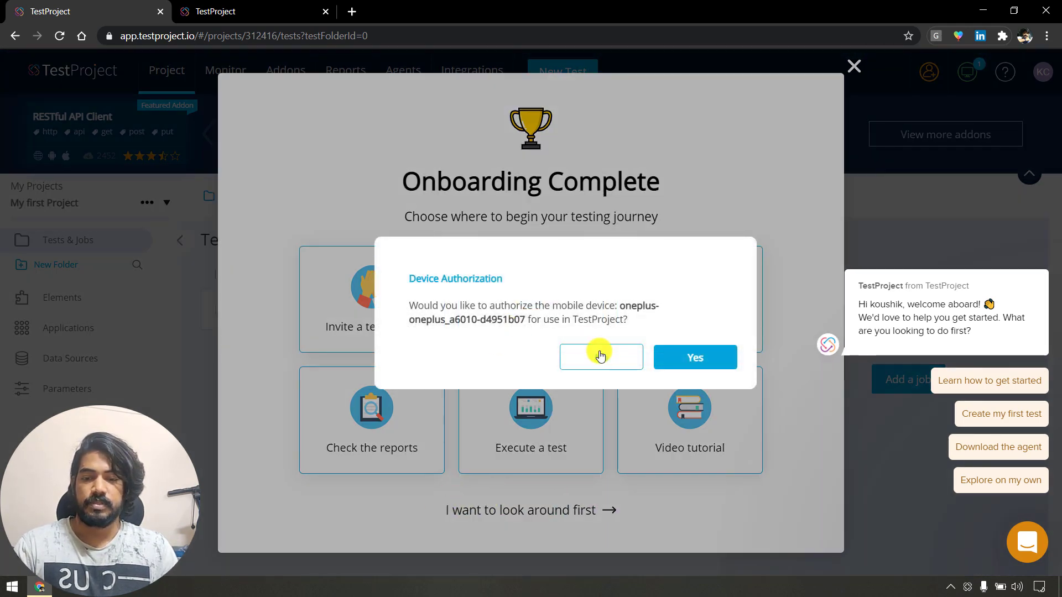
{"action": "left_click", "coordinate": [605, 361]}
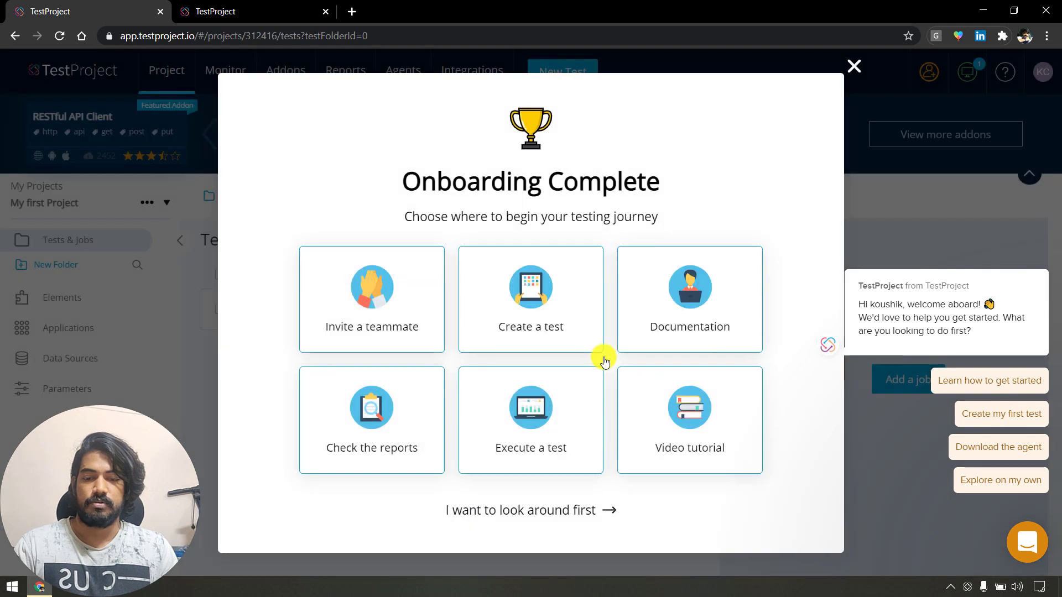
Skip onboarding to look around, then start recording a codeless test in the second tab.
{"action": "left_click", "coordinate": [513, 510]}
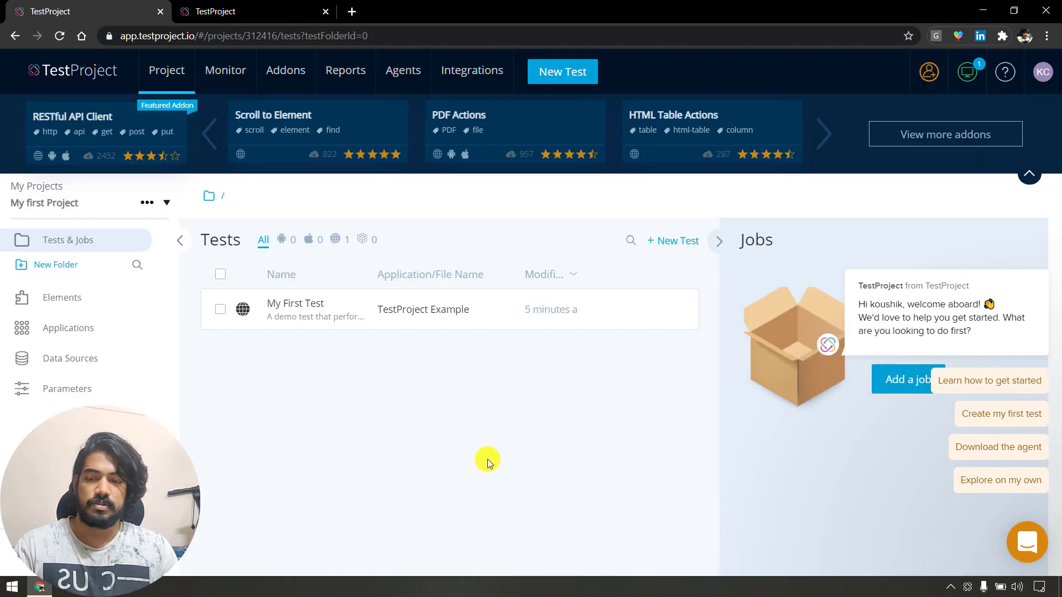
{"action": "left_click", "coordinate": [234, 6]}
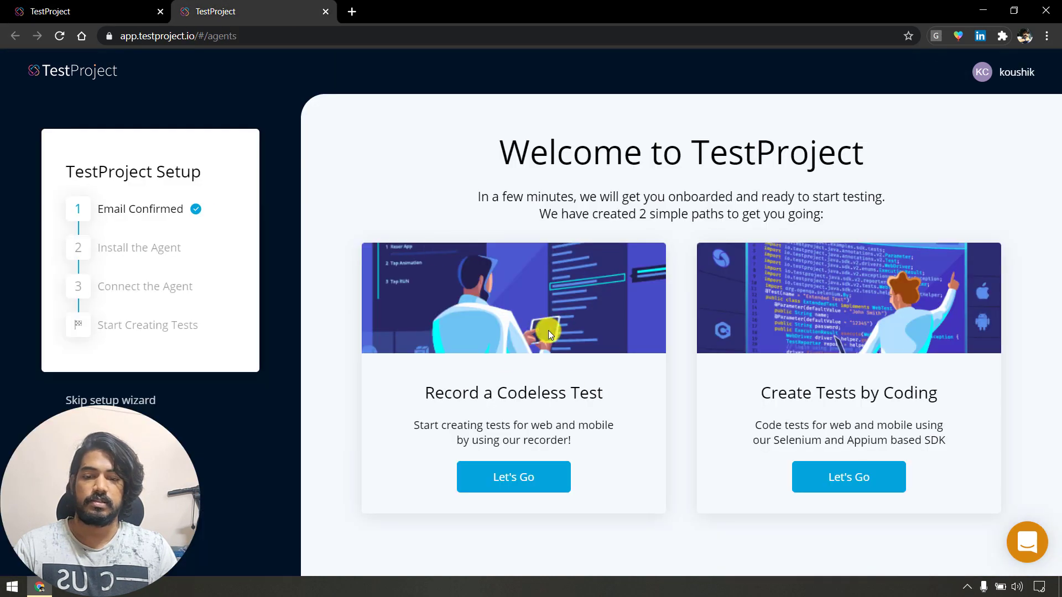
{"action": "left_click", "coordinate": [535, 479]}
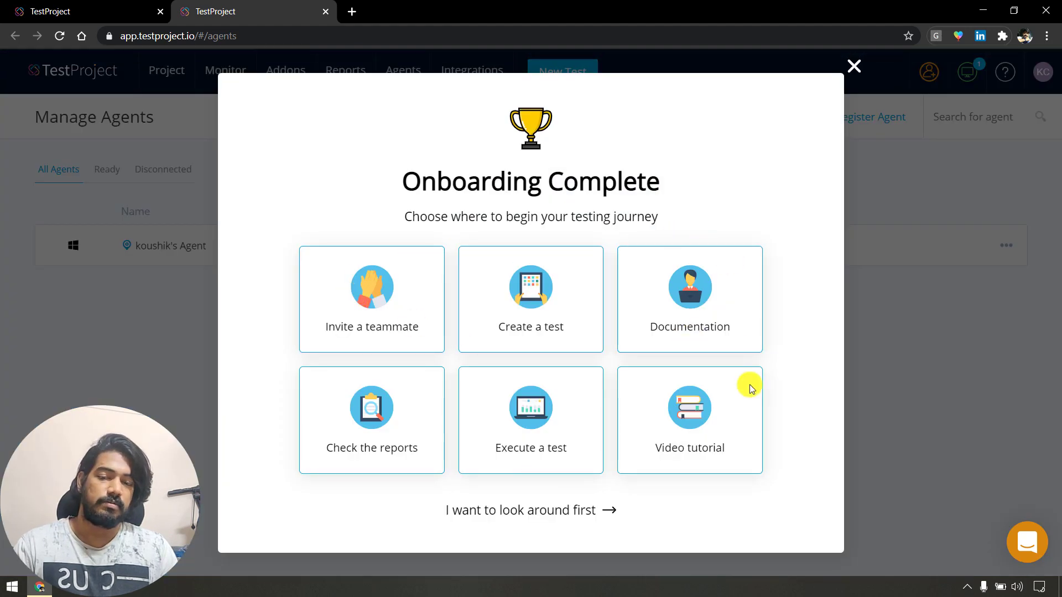
Start a new Web test and begin a new project named LetCode.
{"action": "left_click", "coordinate": [551, 317]}
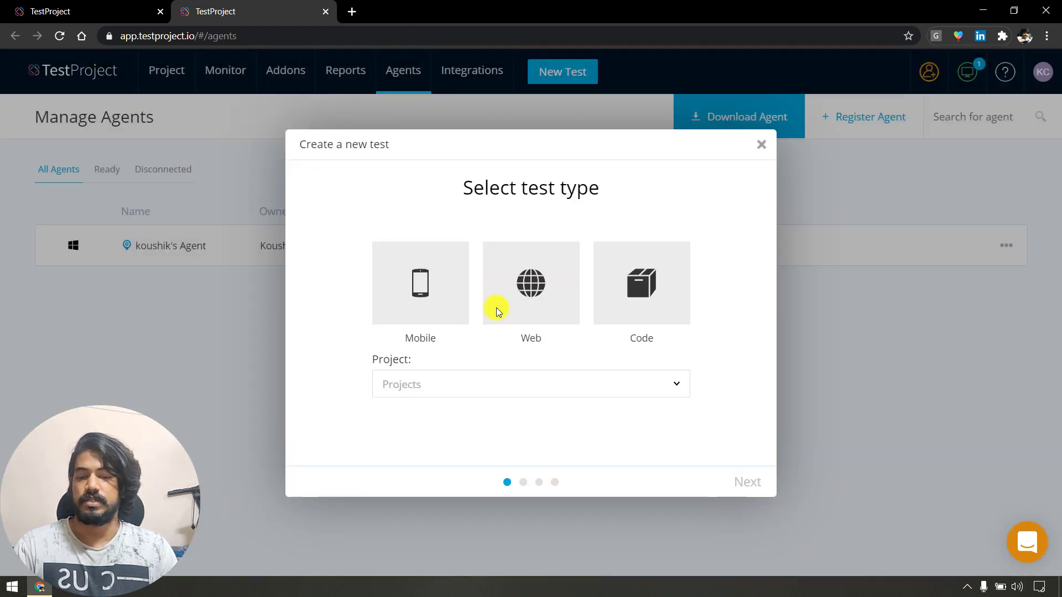
{"action": "left_click", "coordinate": [537, 287]}
{"action": "left_click", "coordinate": [470, 391]}
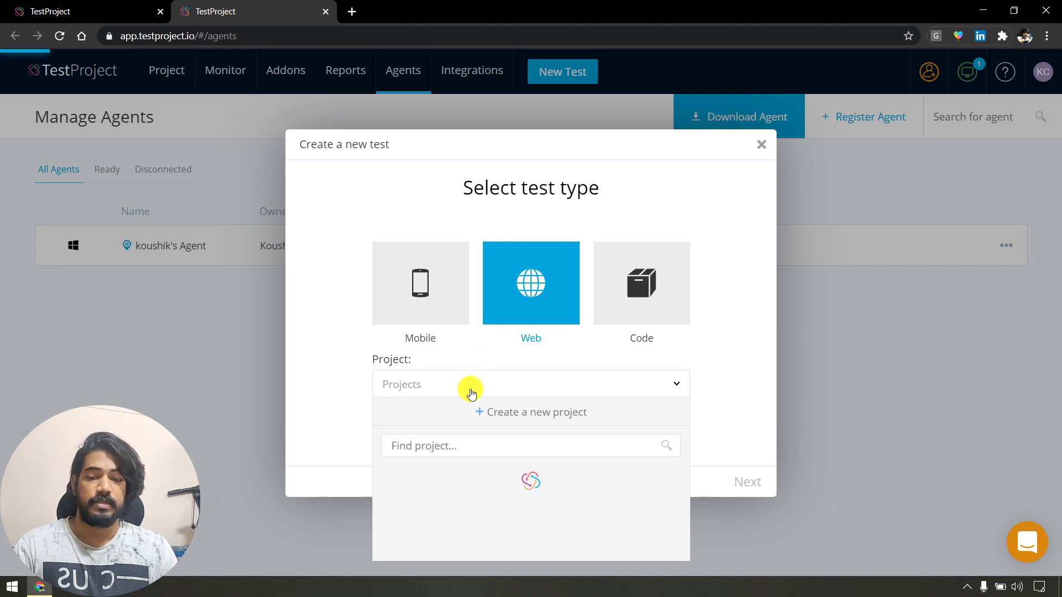
{"action": "left_click", "coordinate": [522, 413]}
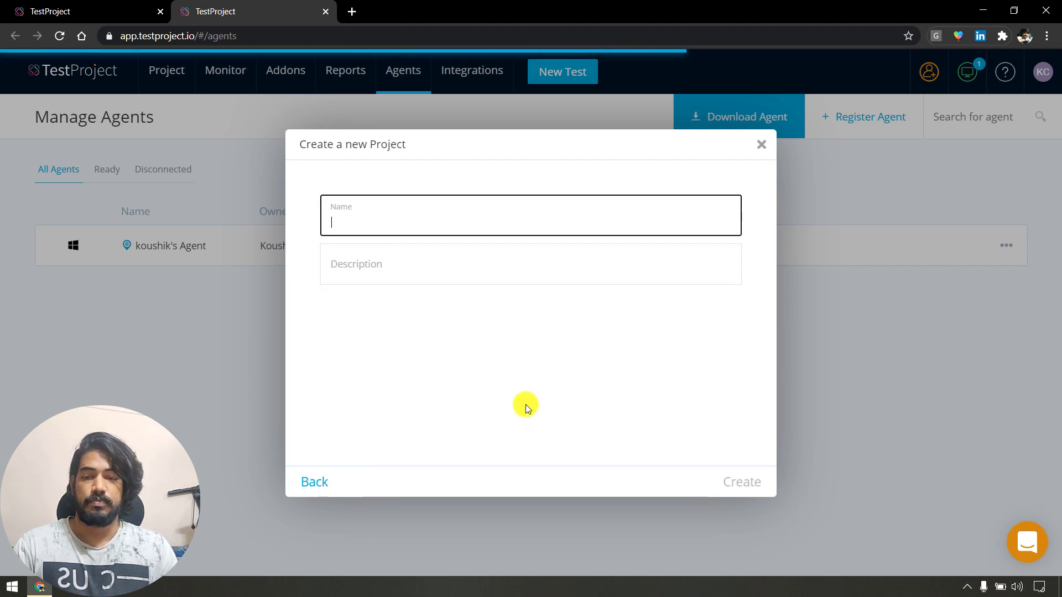
{"action": "type", "text": "LetCode"}
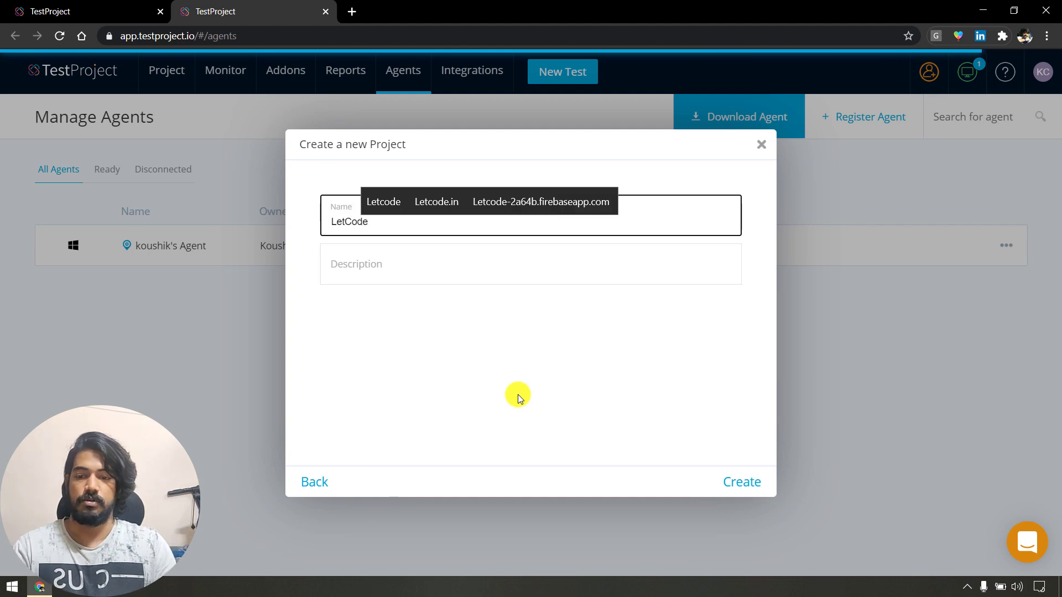
Enter 'Just cehcking' as the project description and try to fix the typo.
{"action": "left_click", "coordinate": [471, 245]}
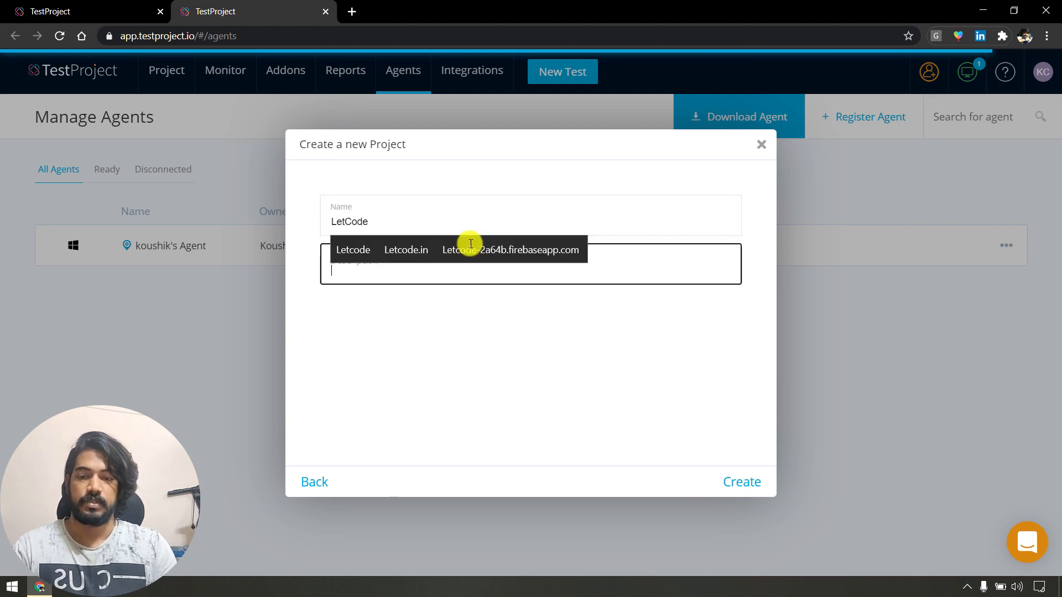
{"action": "left_click", "coordinate": [453, 377]}
{"action": "left_click", "coordinate": [372, 277]}
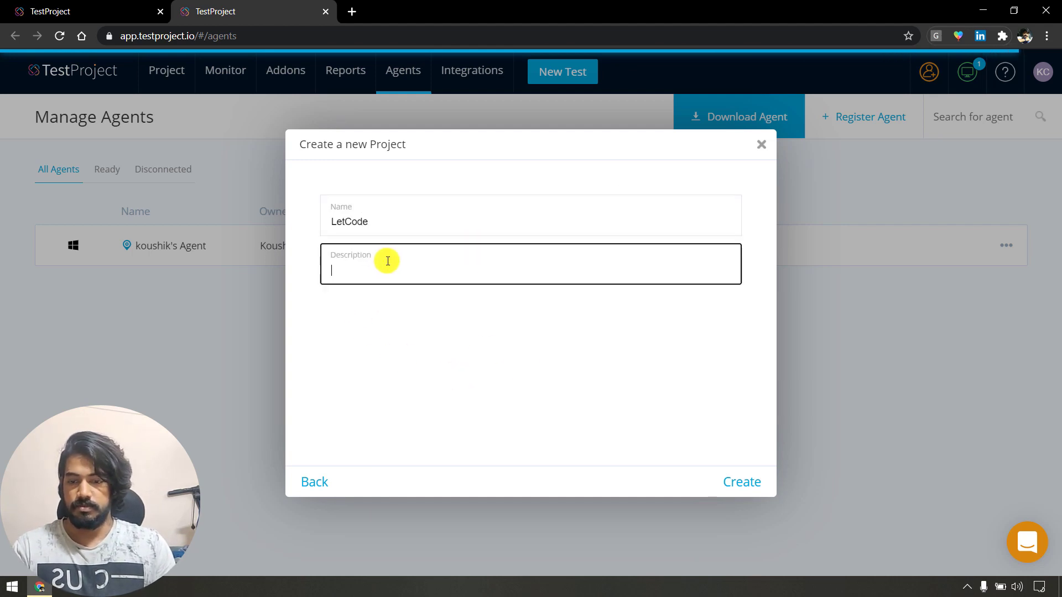
{"action": "type", "text": "Just cehcking"}
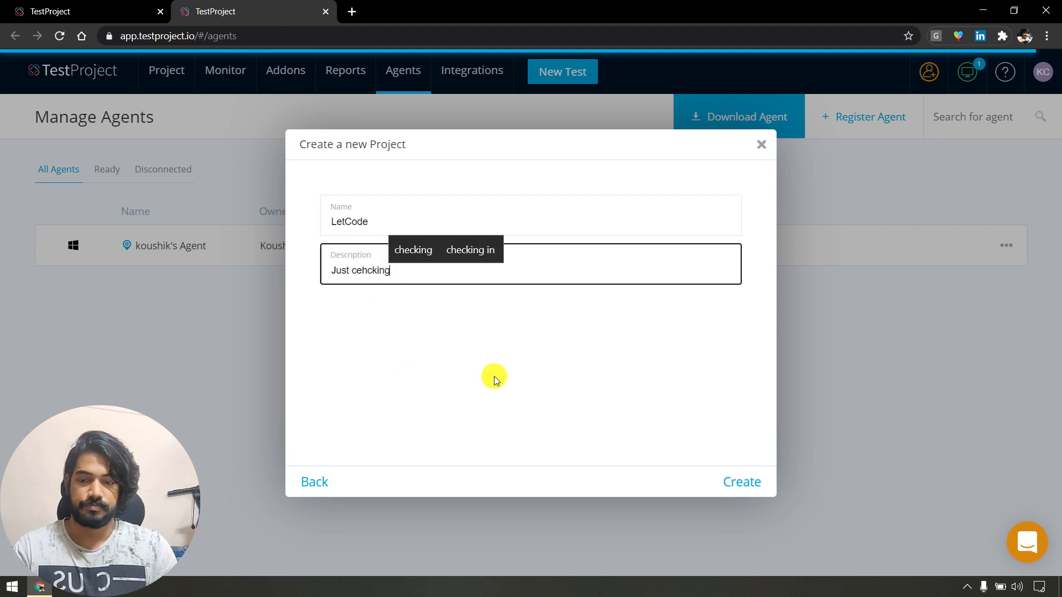
{"action": "left_click", "coordinate": [751, 467]}
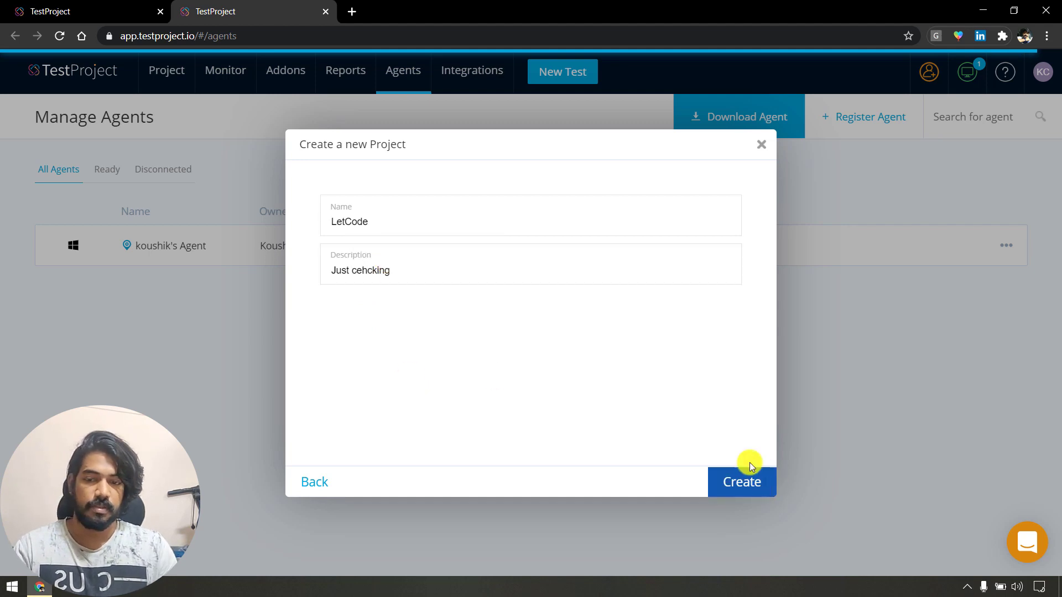
{"action": "left_click", "coordinate": [367, 275]}
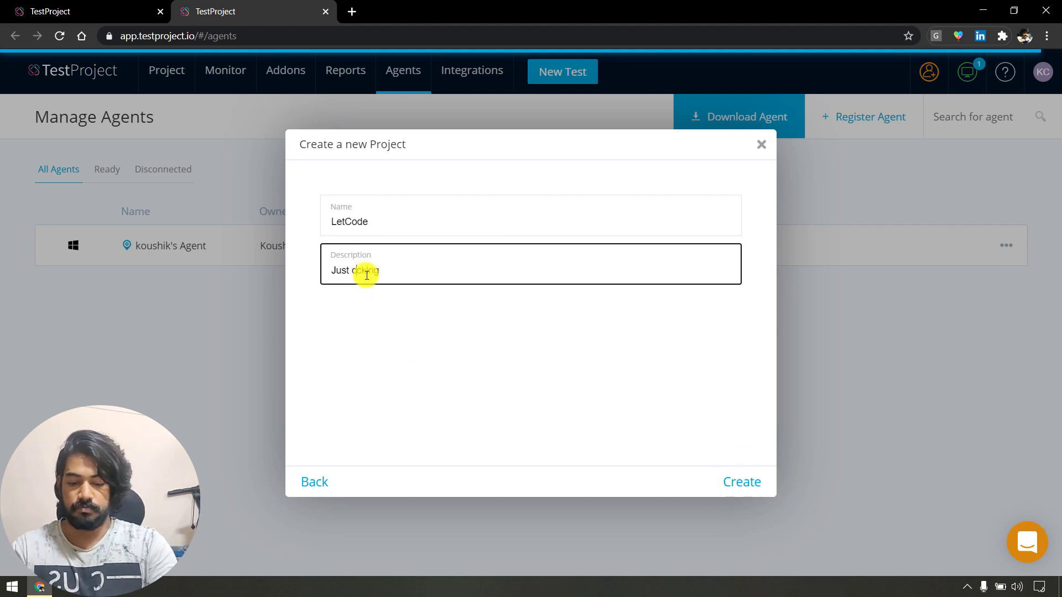
{"action": "left_click", "coordinate": [750, 484]}
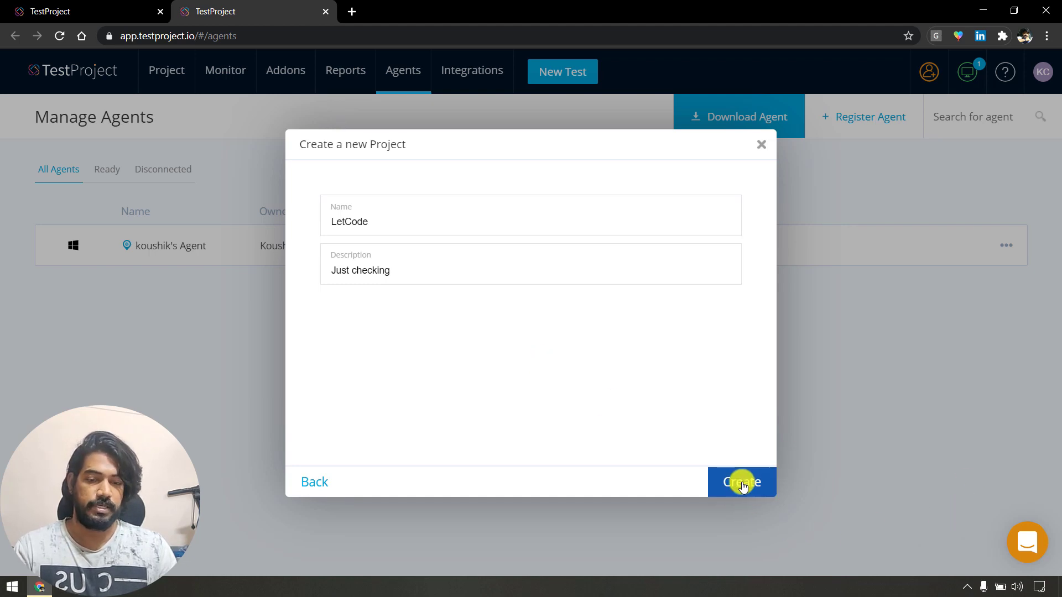
{"action": "left_click_drag", "start_coordinate": [742, 488], "coordinate": [737, 461]}
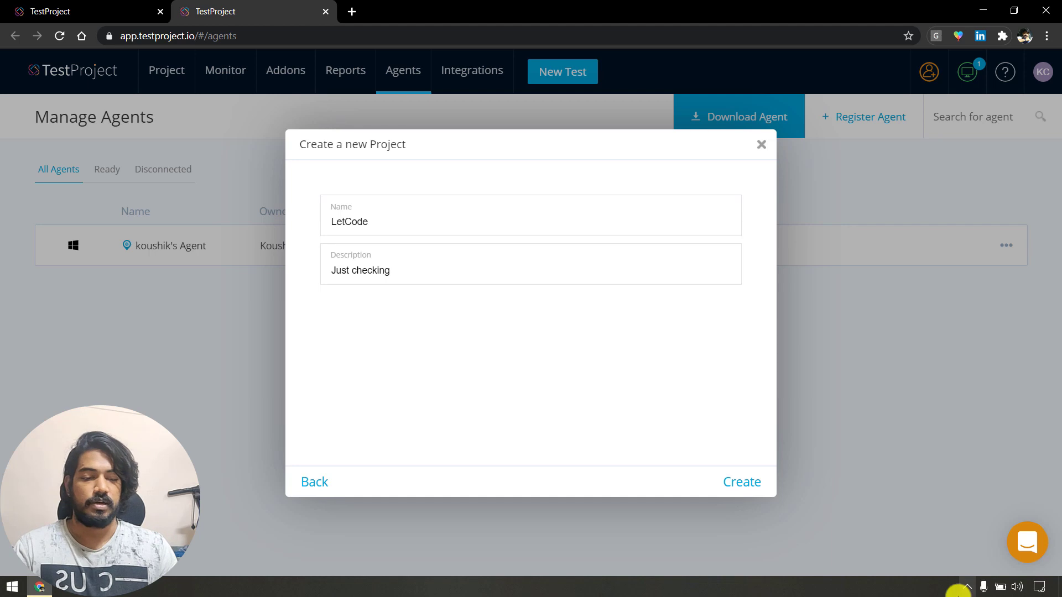
Check the running TestProject agent's tray menu, then dismiss it.
{"action": "left_click", "coordinate": [967, 586]}
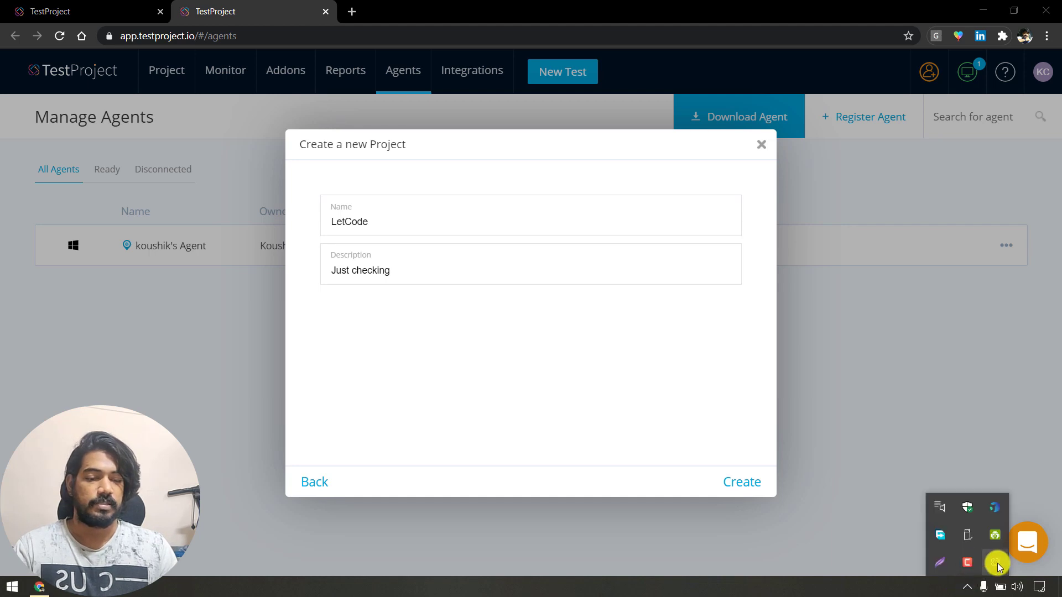
{"action": "right_click", "coordinate": [994, 563]}
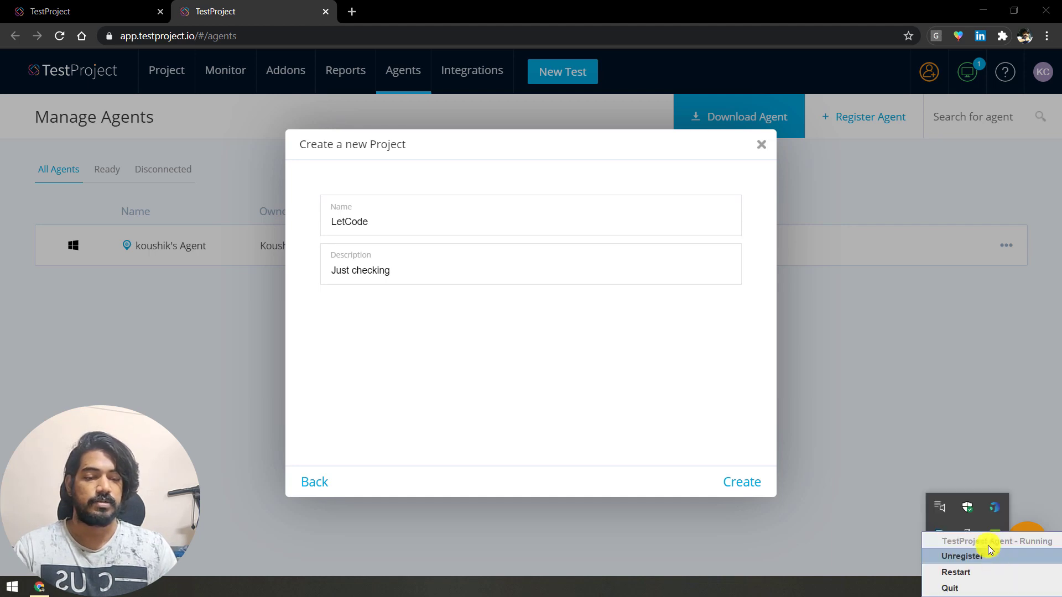
{"action": "left_click", "coordinate": [737, 592]}
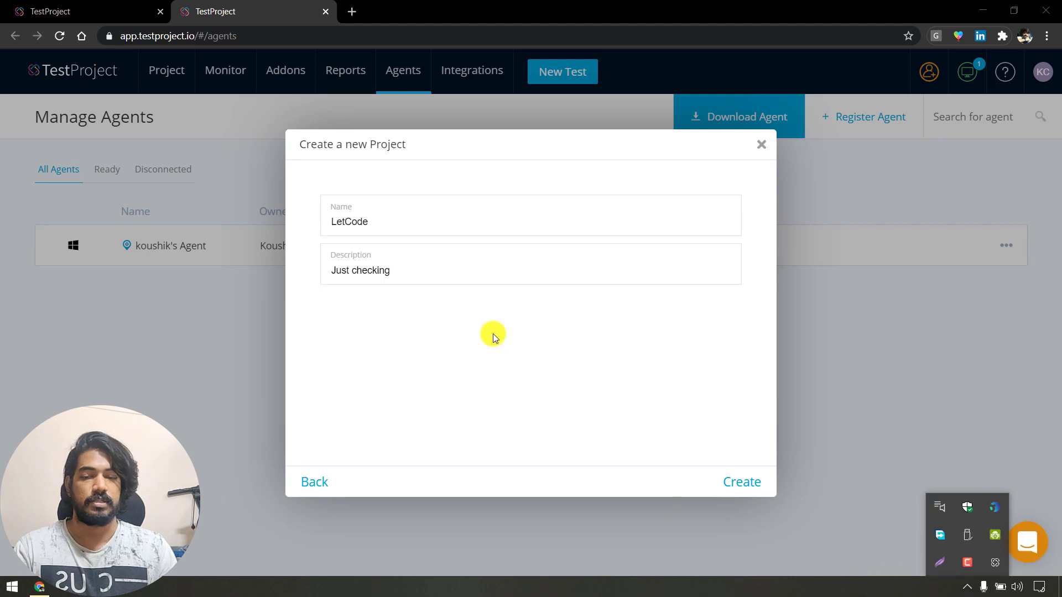
Clear the project description and create the LetCode project.
{"action": "left_click", "coordinate": [453, 276]}
{"action": "left_click_drag", "start_coordinate": [731, 481], "coordinate": [723, 481]}
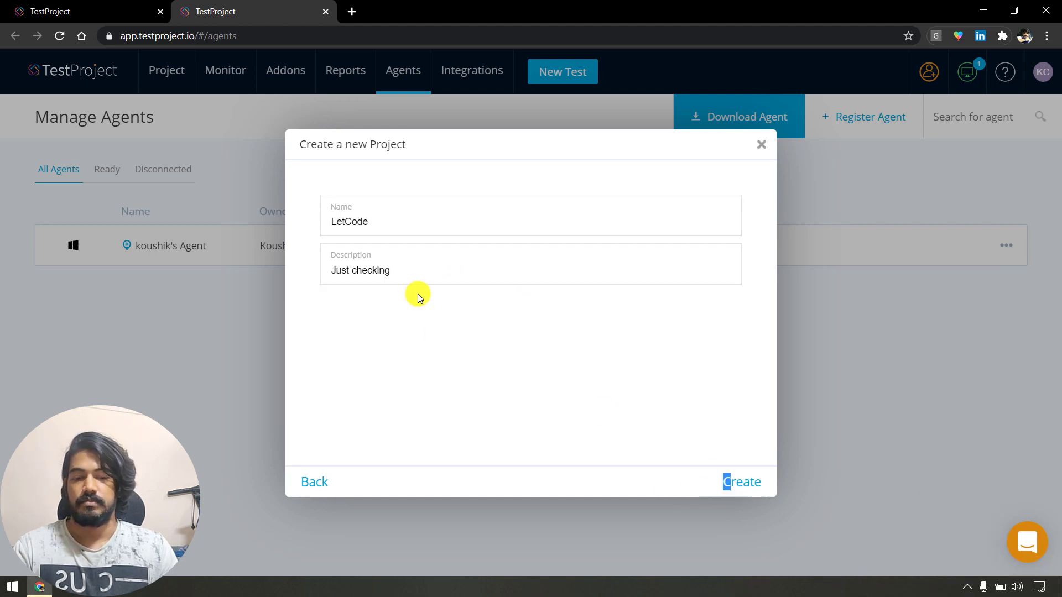
{"action": "left_click_drag", "start_coordinate": [417, 269], "coordinate": [147, 240]}
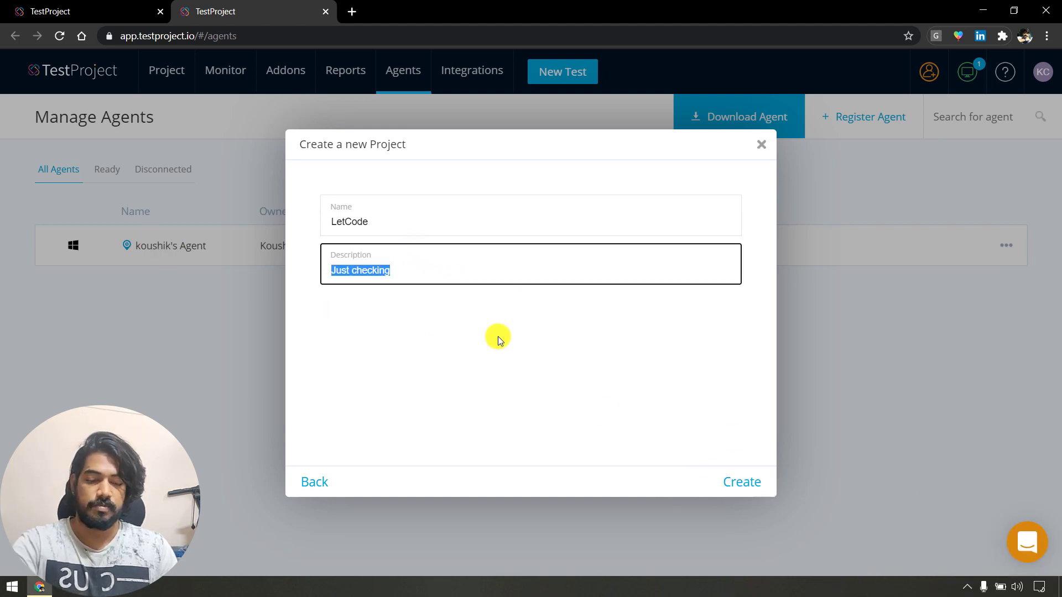
{"action": "key", "text": "BackSpace"}
{"action": "left_click", "coordinate": [740, 481]}
{"action": "left_click", "coordinate": [507, 213]}
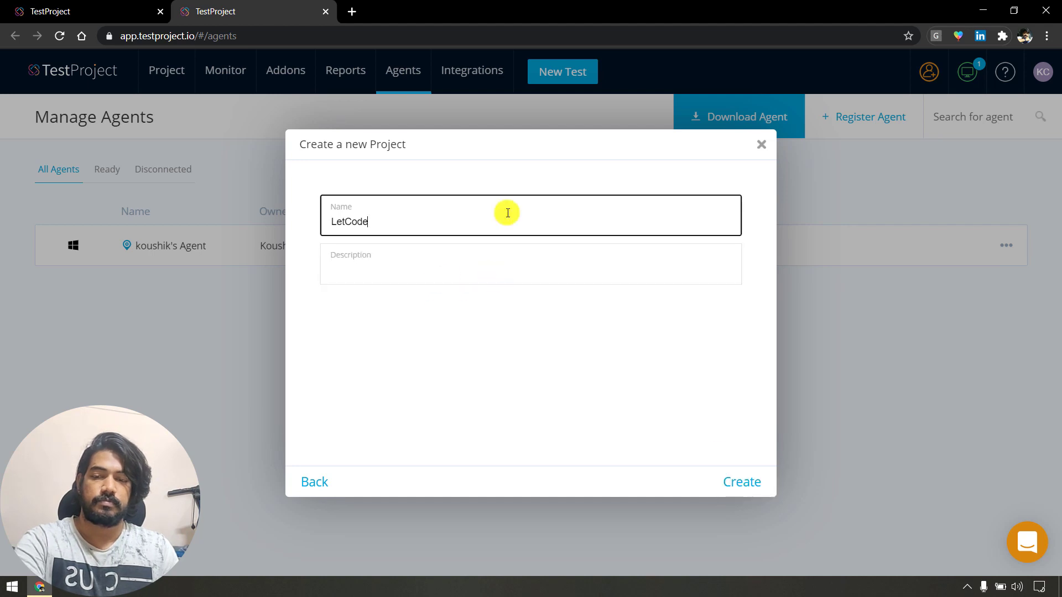
{"action": "key", "text": "Return"}
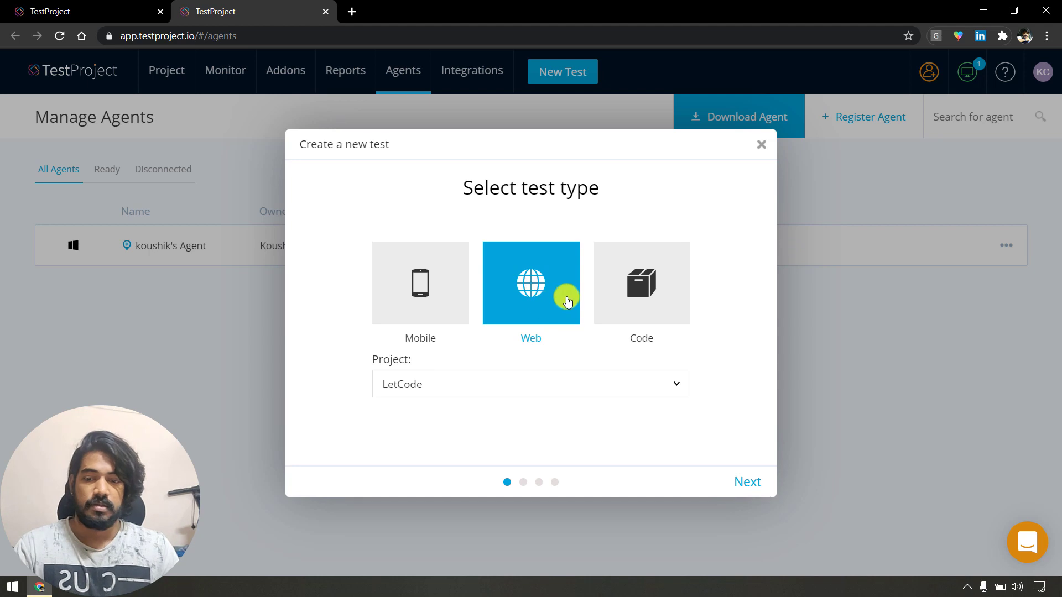
Choose a web test in the LetCode project and continue to the test details.
{"action": "left_click", "coordinate": [744, 480]}
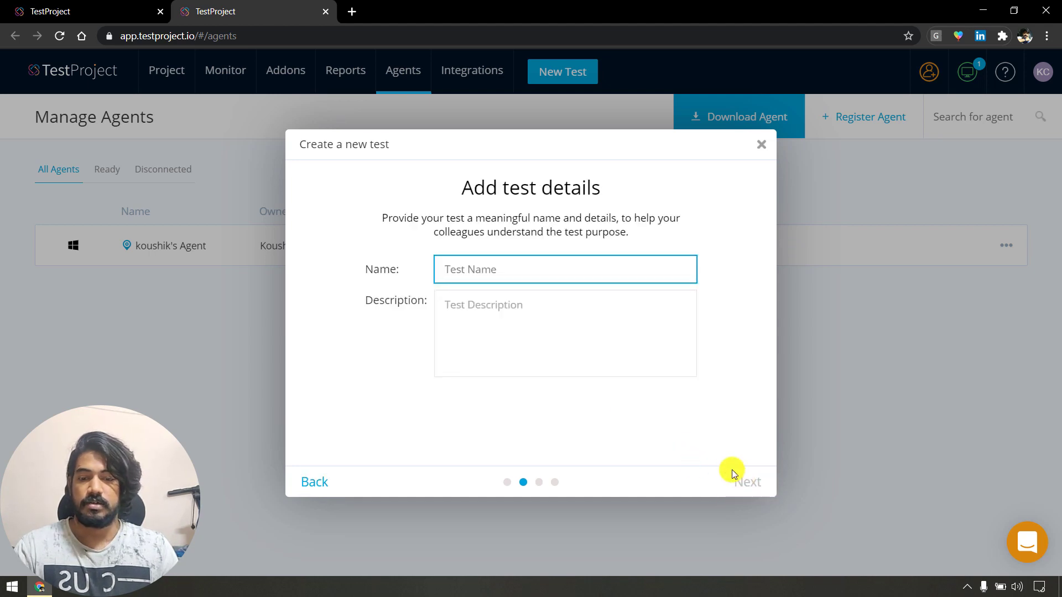
{"action": "left_click", "coordinate": [309, 486]}
{"action": "left_click", "coordinate": [496, 380]}
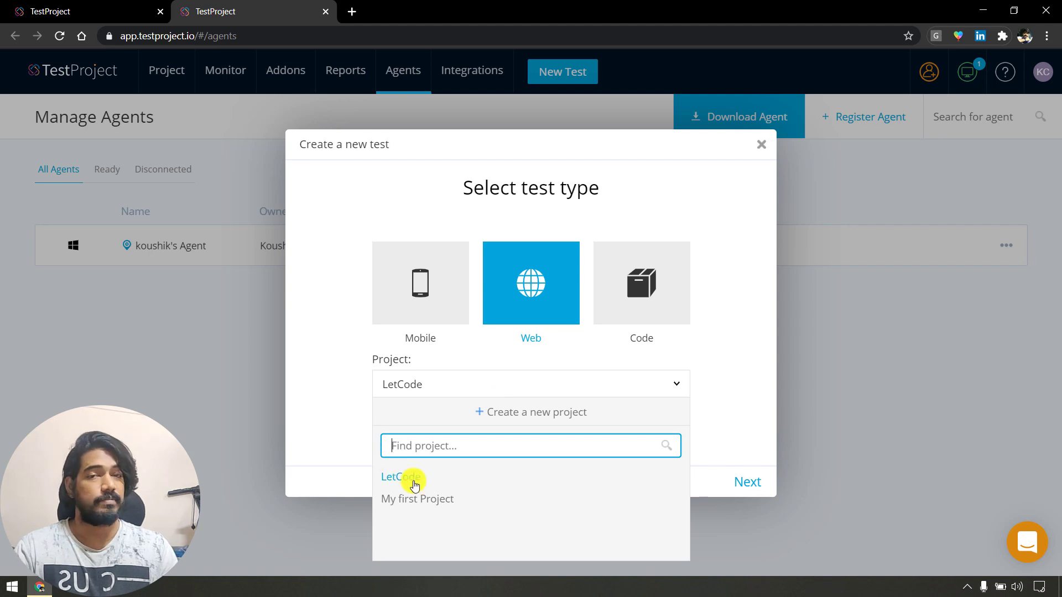
{"action": "left_click", "coordinate": [415, 485]}
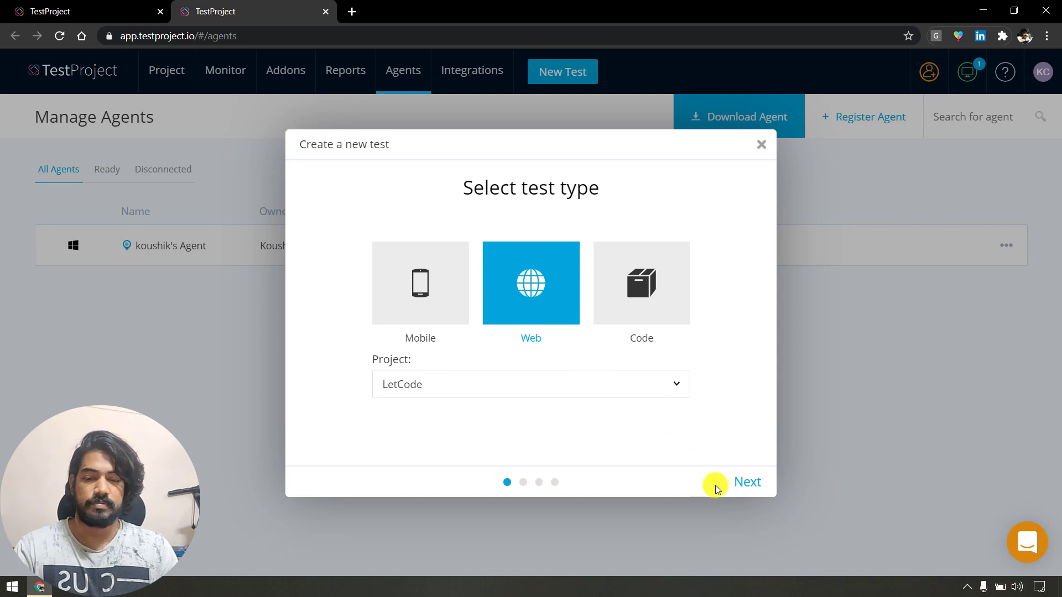
{"action": "left_click", "coordinate": [748, 483]}
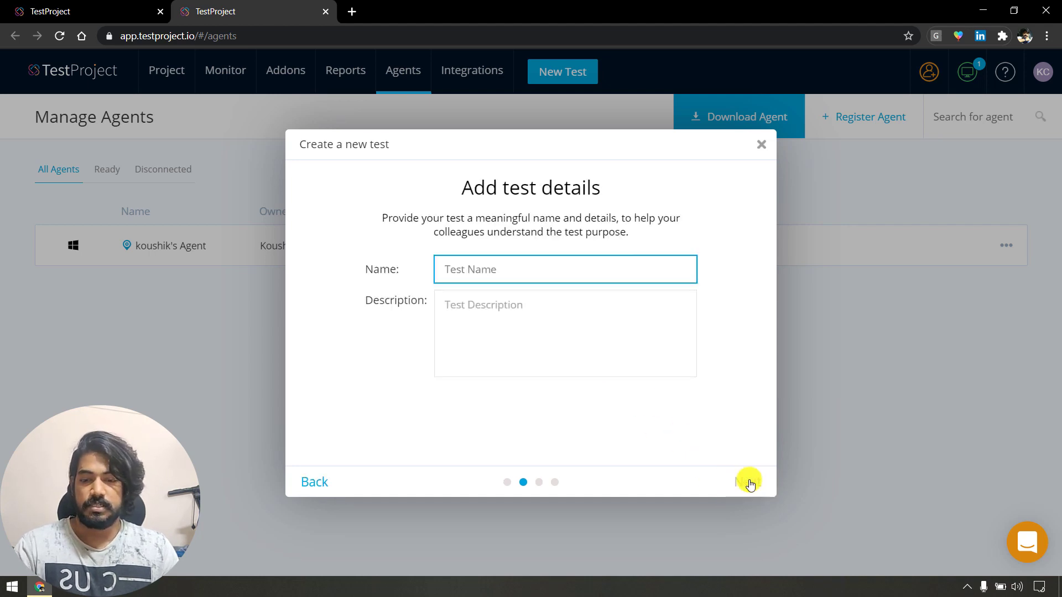
Name the test 'Login' with description 'Login to LetCode' and continue.
{"action": "left_click_drag", "start_coordinate": [473, 191], "coordinate": [613, 190]}
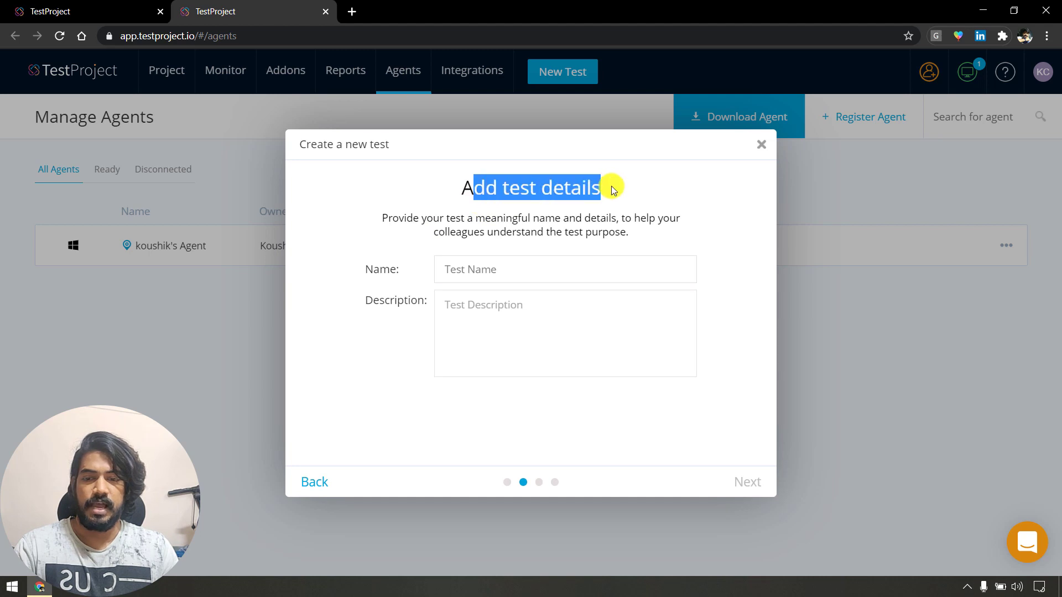
{"action": "left_click", "coordinate": [501, 269]}
{"action": "type", "text": "Lo"}
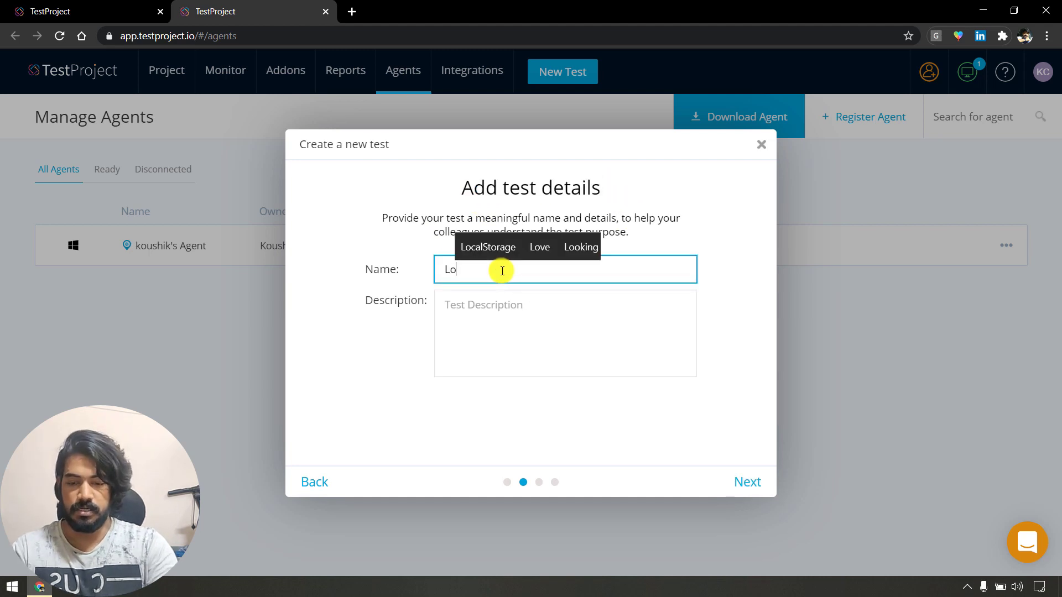
{"action": "type", "text": "gin"}
{"action": "key", "text": "Tab"}
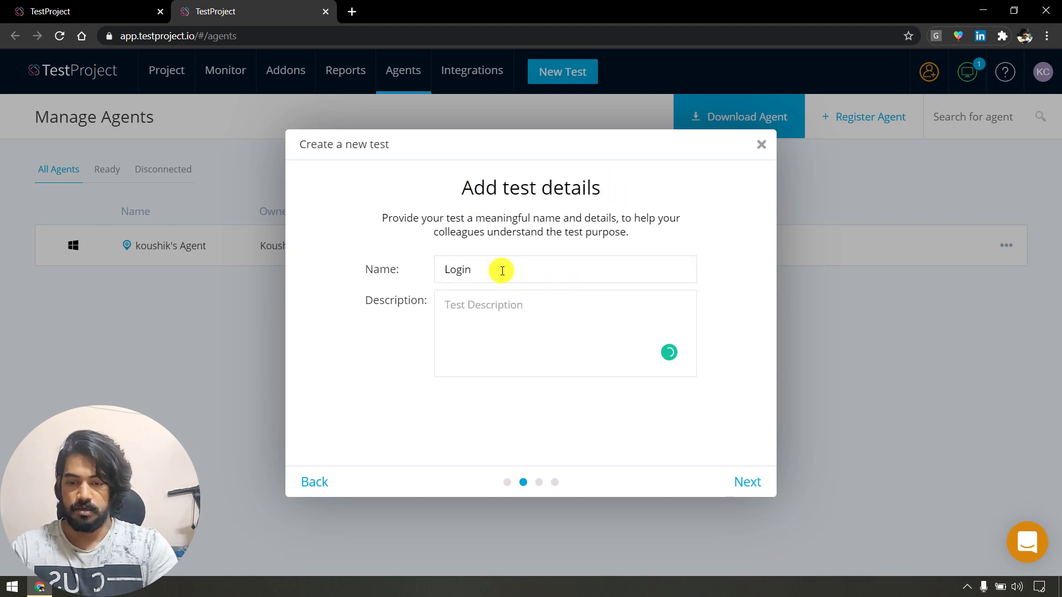
{"action": "type", "text": "Log in in"}
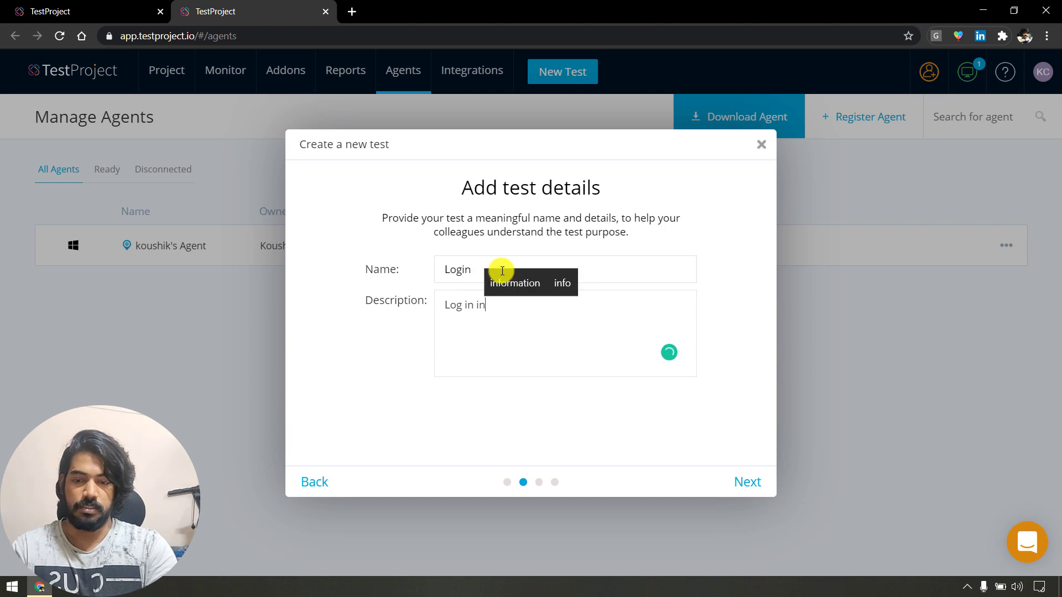
{"action": "key", "text": "BackSpace"}
{"action": "key", "text": "BackSpace"}
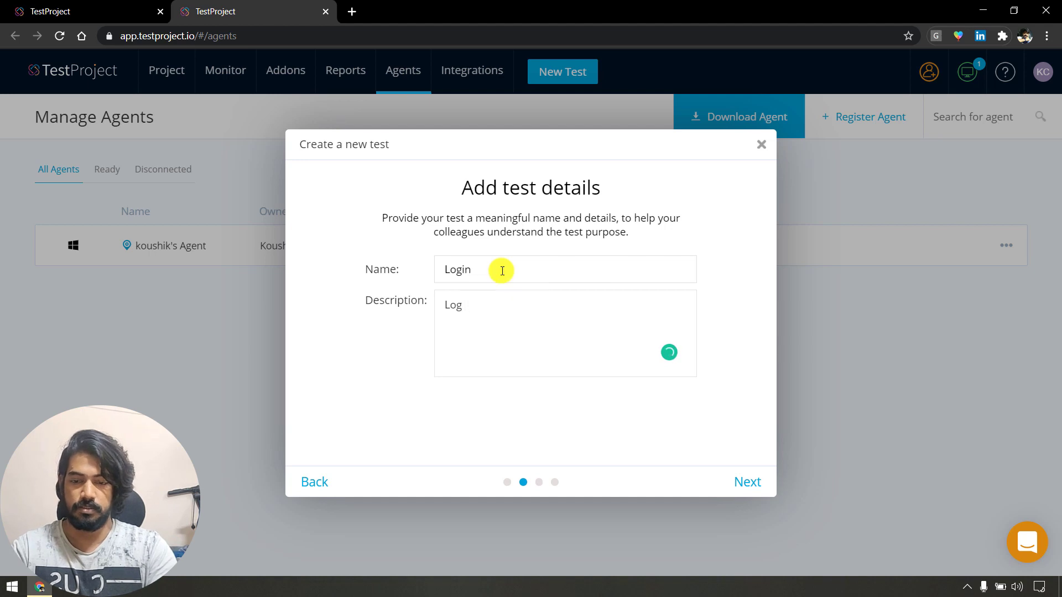
{"action": "key", "text": "BackSpace"}
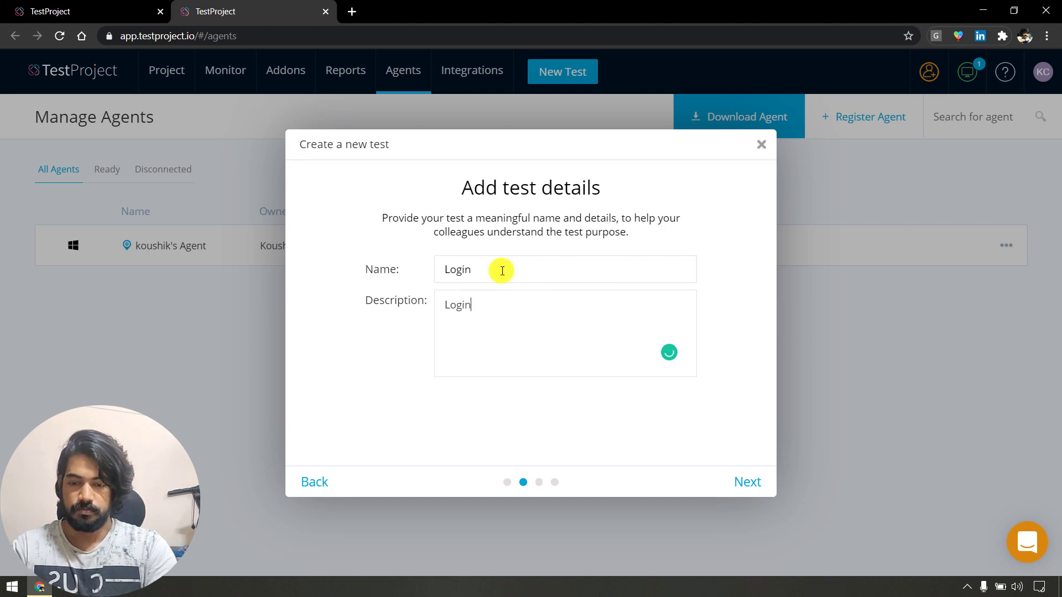
{"action": "type", "text": "to"}
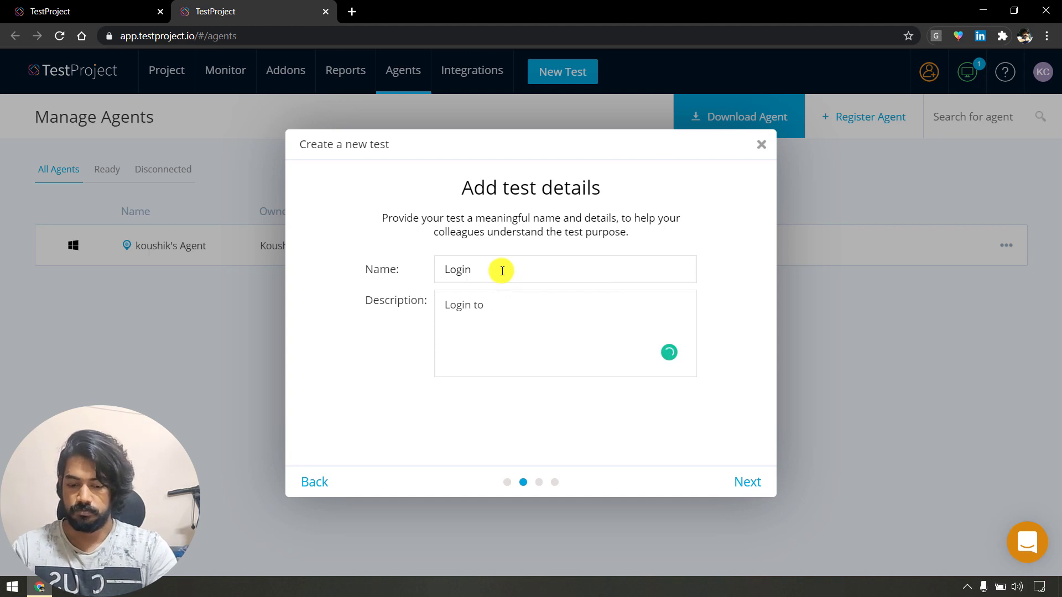
{"action": "type", "text": " lEtcLetCode"}
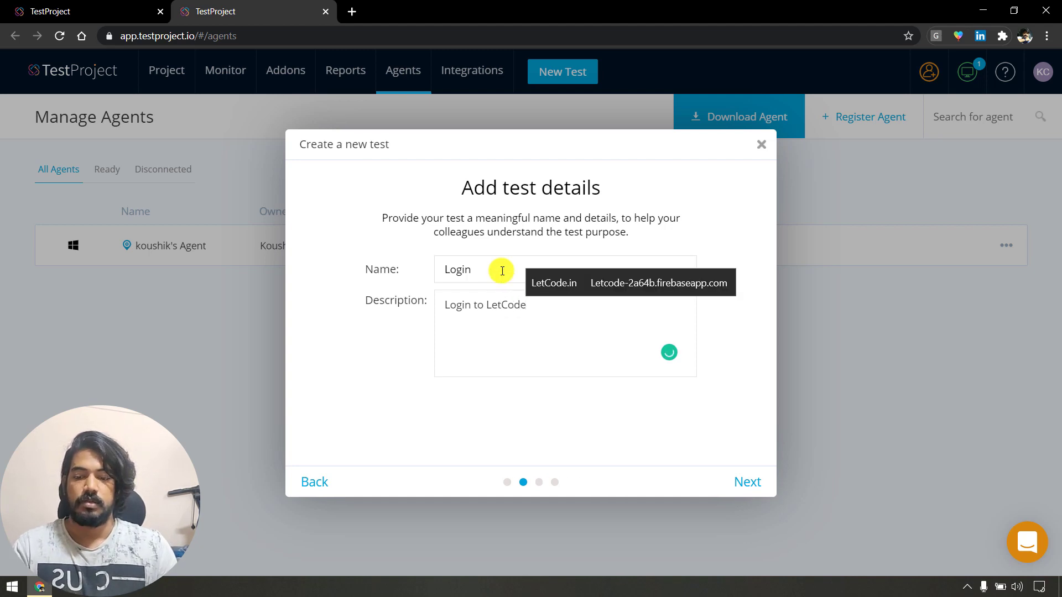
{"action": "left_click", "coordinate": [739, 470]}
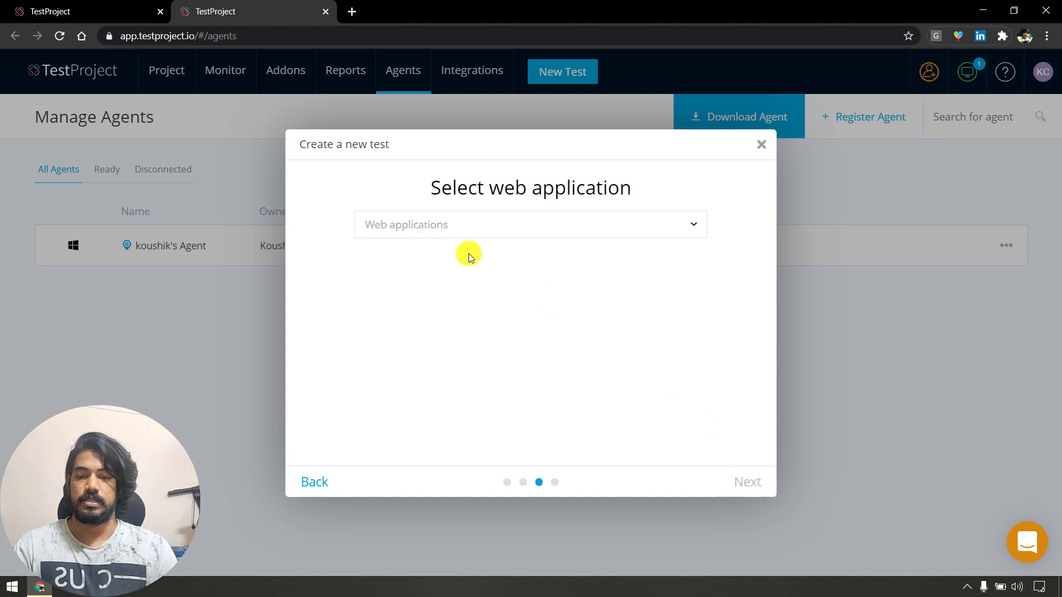
Start a new web application named LetCode.
{"action": "left_click", "coordinate": [461, 225]}
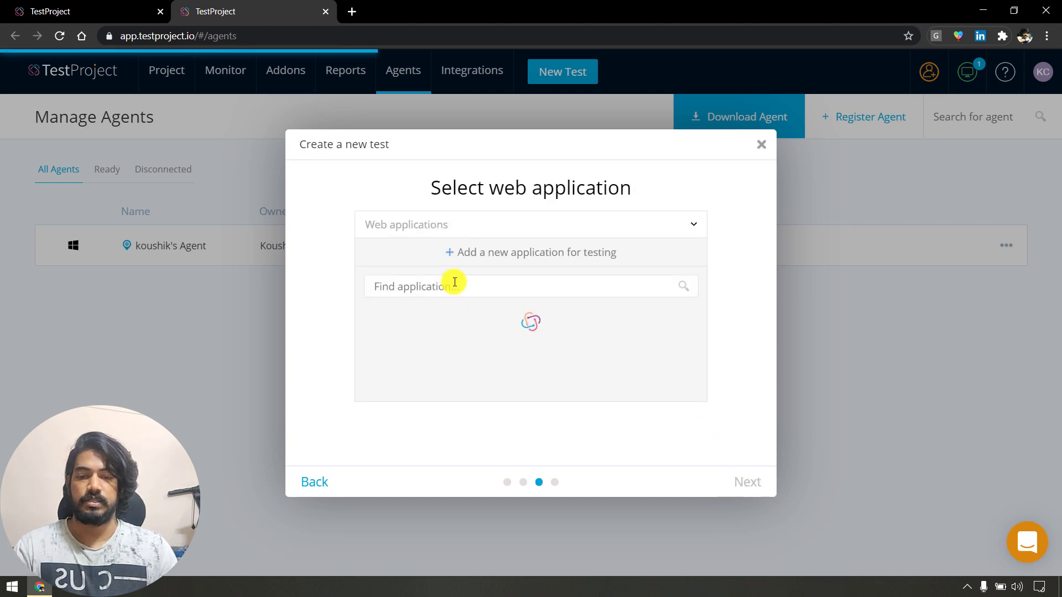
{"action": "left_click", "coordinate": [521, 254]}
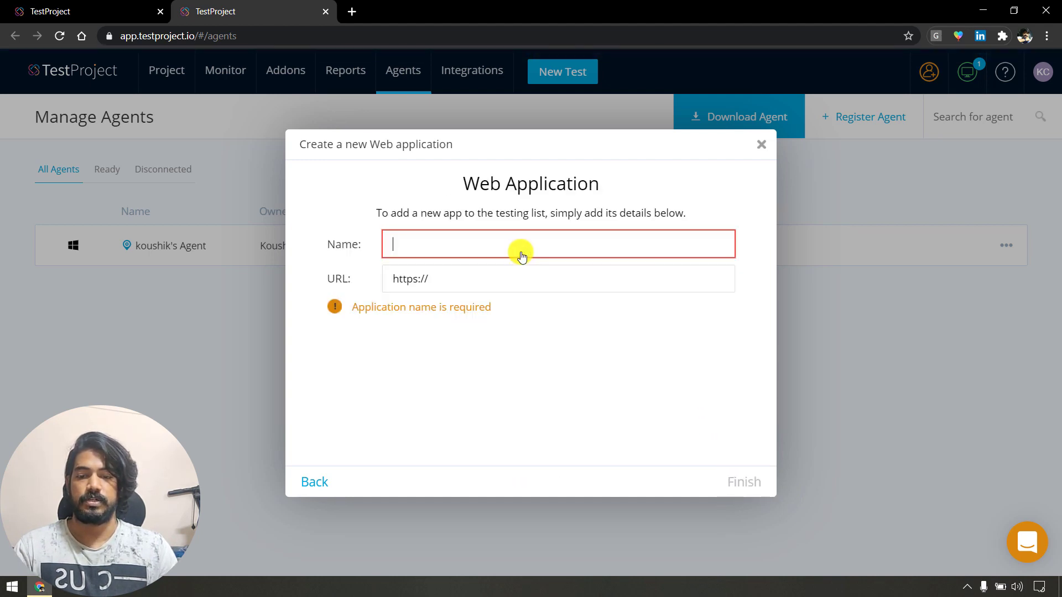
{"action": "type", "text": "LetCode"}
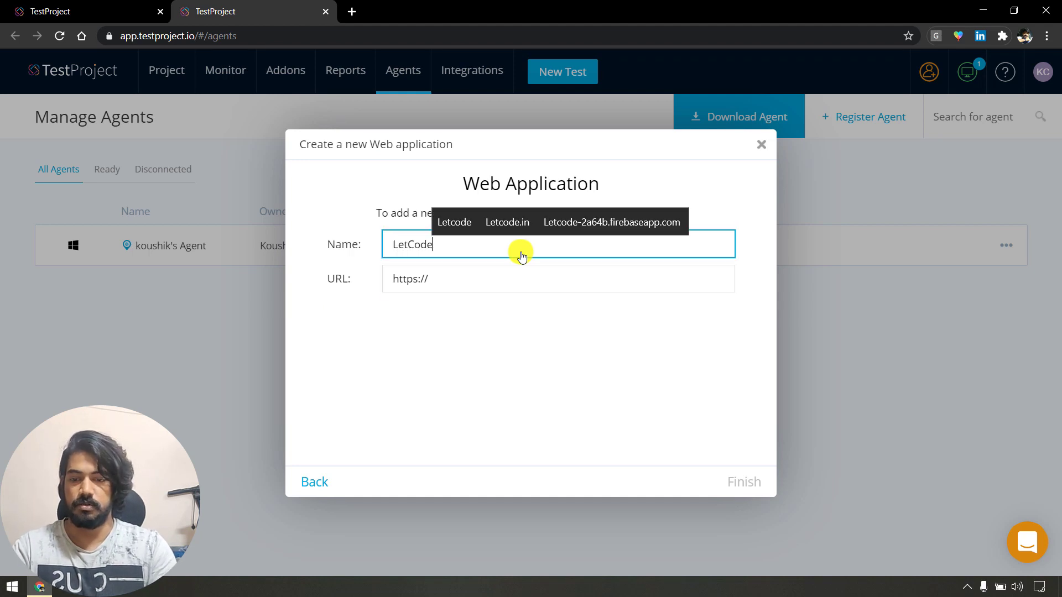
{"action": "key", "text": "Tab"}
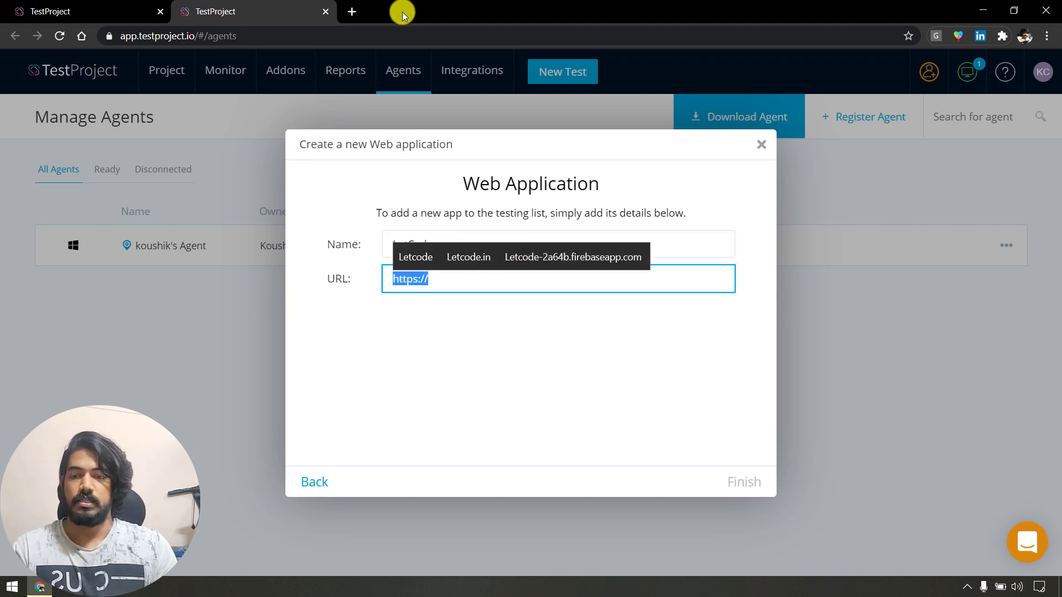
Copy the letcode.in address from a new browser tab into the URL field and finish.
{"action": "left_click", "coordinate": [347, 16]}
{"action": "type", "text": "letcode.in"}
{"action": "key", "text": "ctrl+a"}
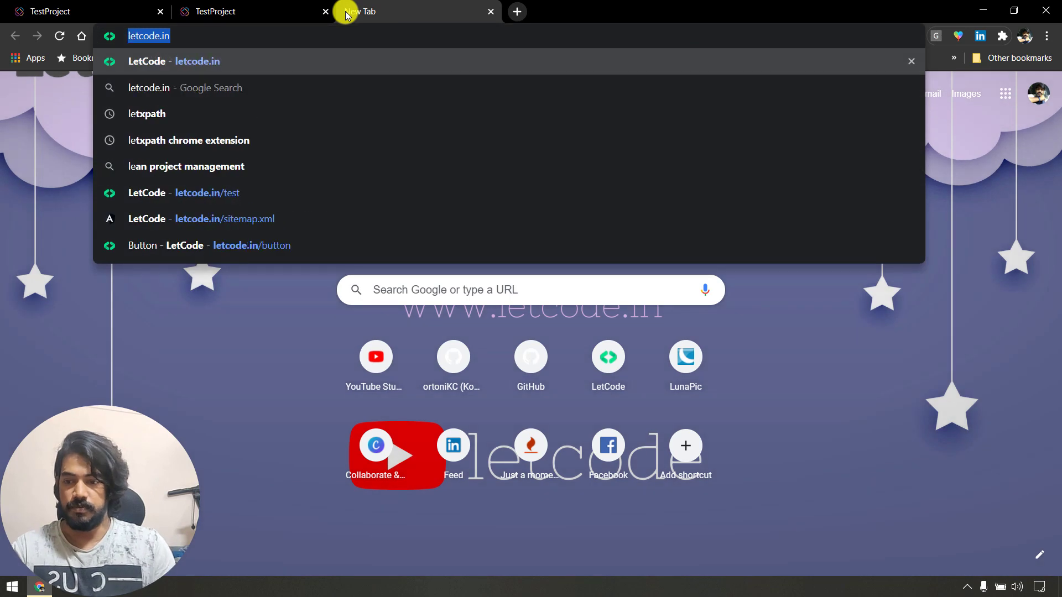
{"action": "key", "text": "ctrl+c"}
{"action": "left_click", "coordinate": [298, 11]}
{"action": "key", "text": "ctrl+v"}
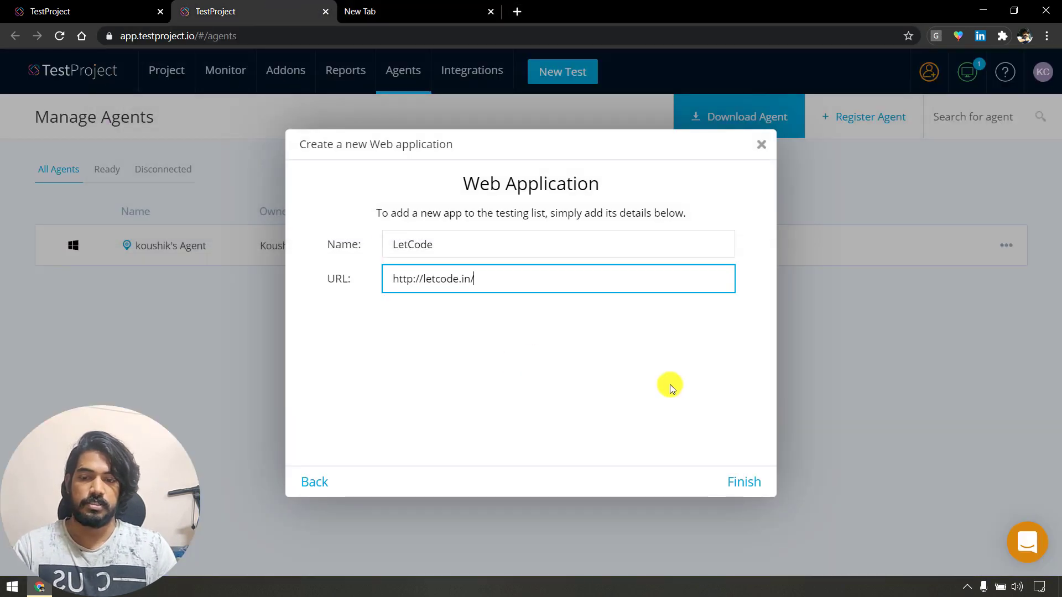
{"action": "left_click", "coordinate": [740, 482]}
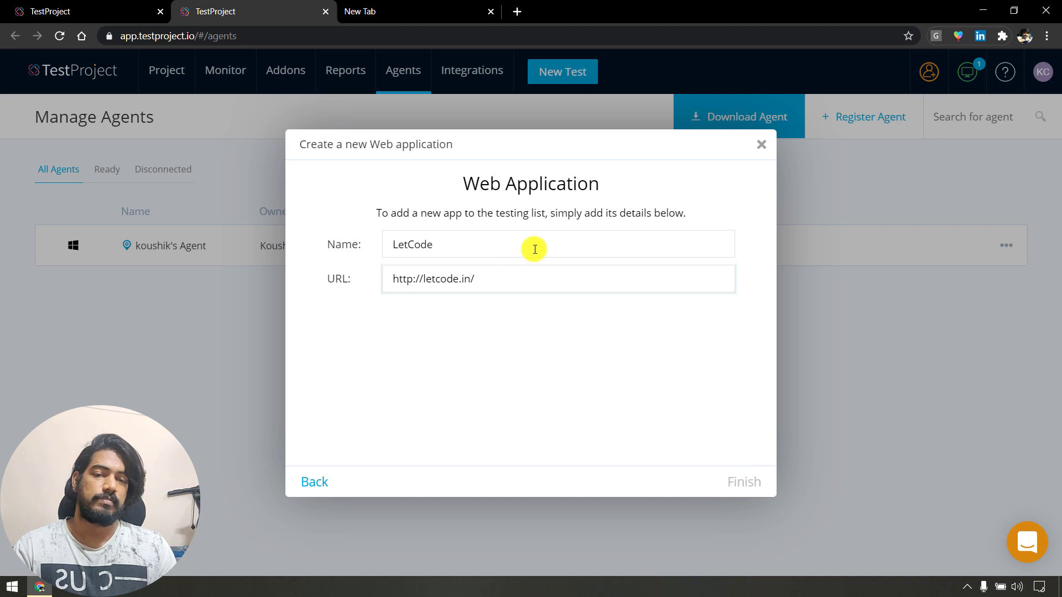
Check the Console errors in Chrome DevTools, then close DevTools.
{"action": "right_click", "coordinate": [805, 401]}
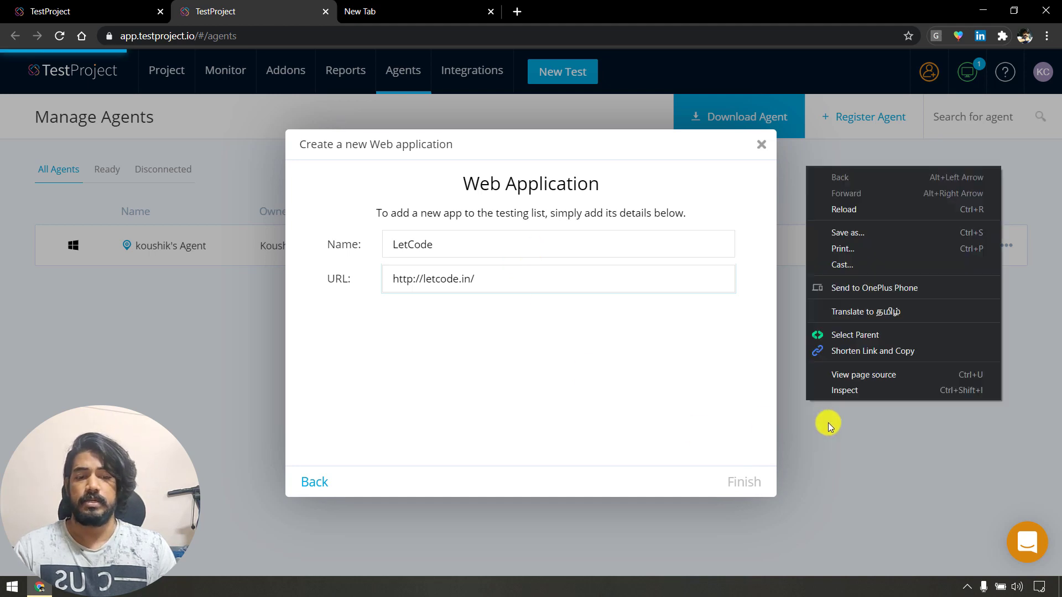
{"action": "left_click", "coordinate": [856, 390]}
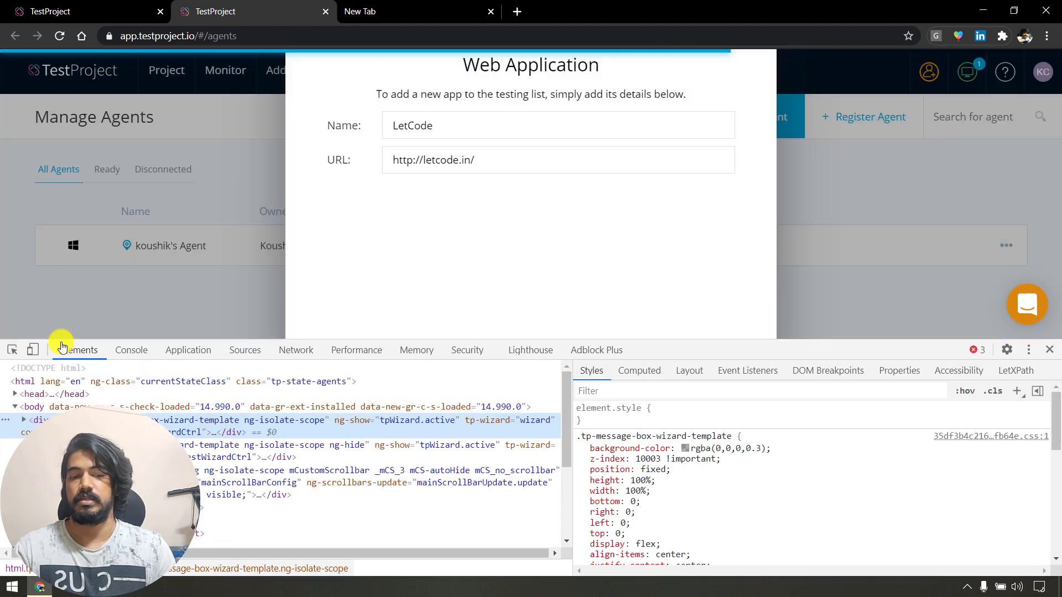
{"action": "left_click", "coordinate": [131, 352]}
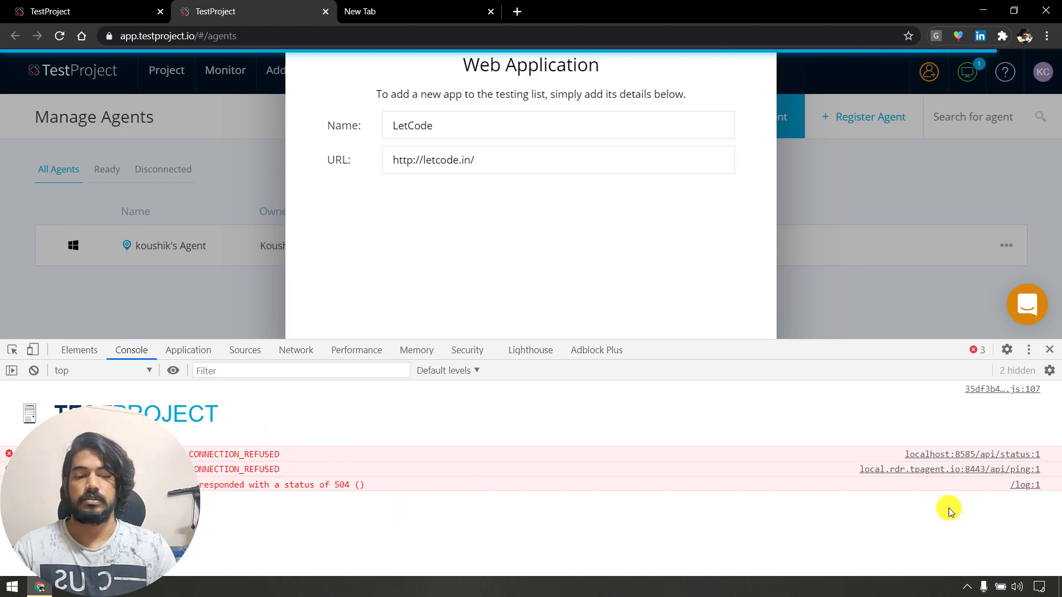
{"action": "left_click", "coordinate": [1049, 349]}
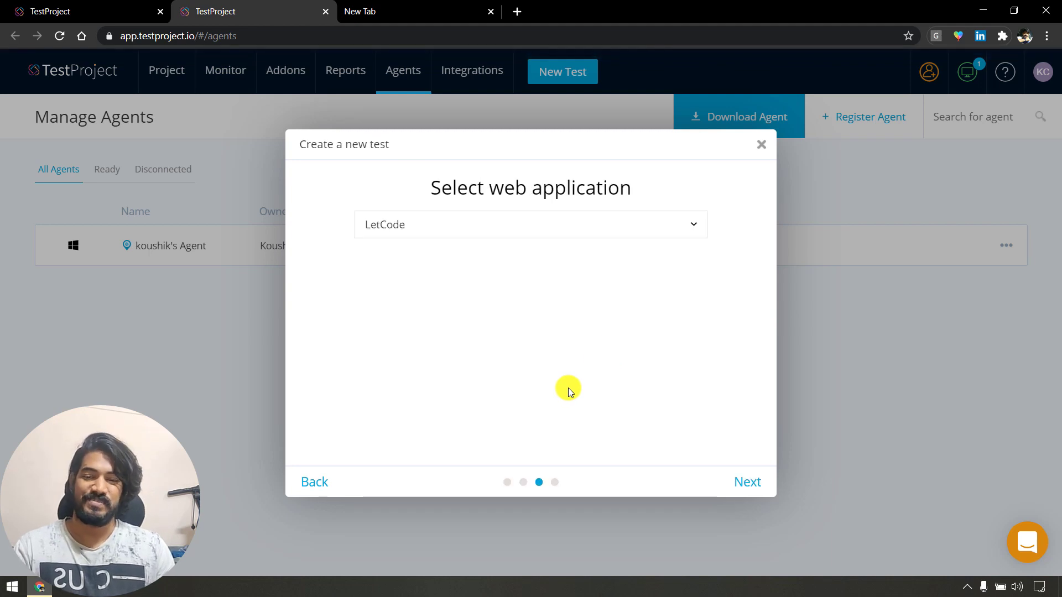
Confirm LetCode as the web application and continue.
{"action": "left_click", "coordinate": [564, 225]}
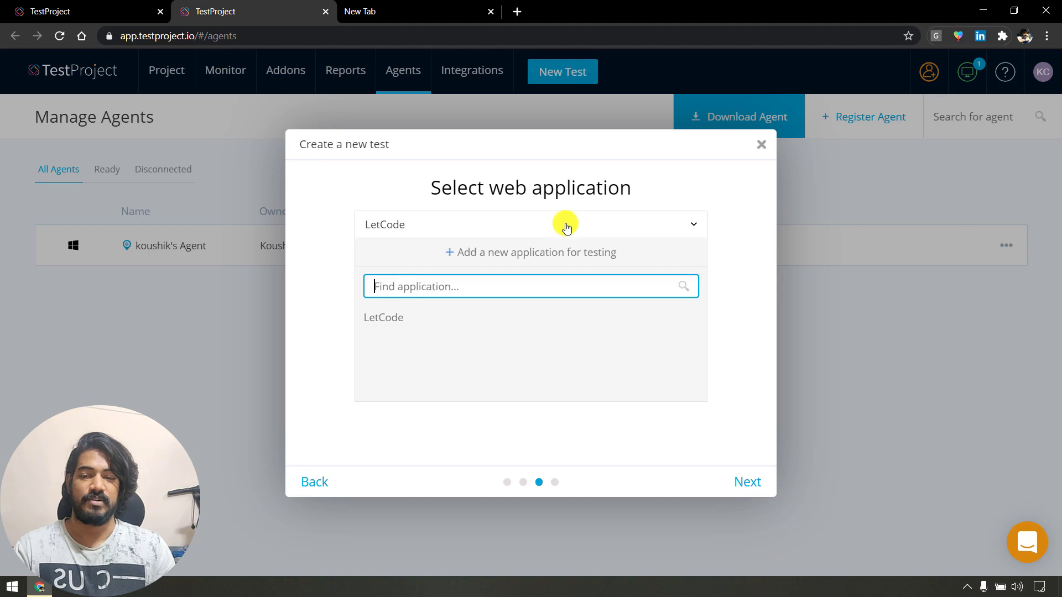
{"action": "left_click", "coordinate": [566, 226]}
{"action": "left_click", "coordinate": [759, 486]}
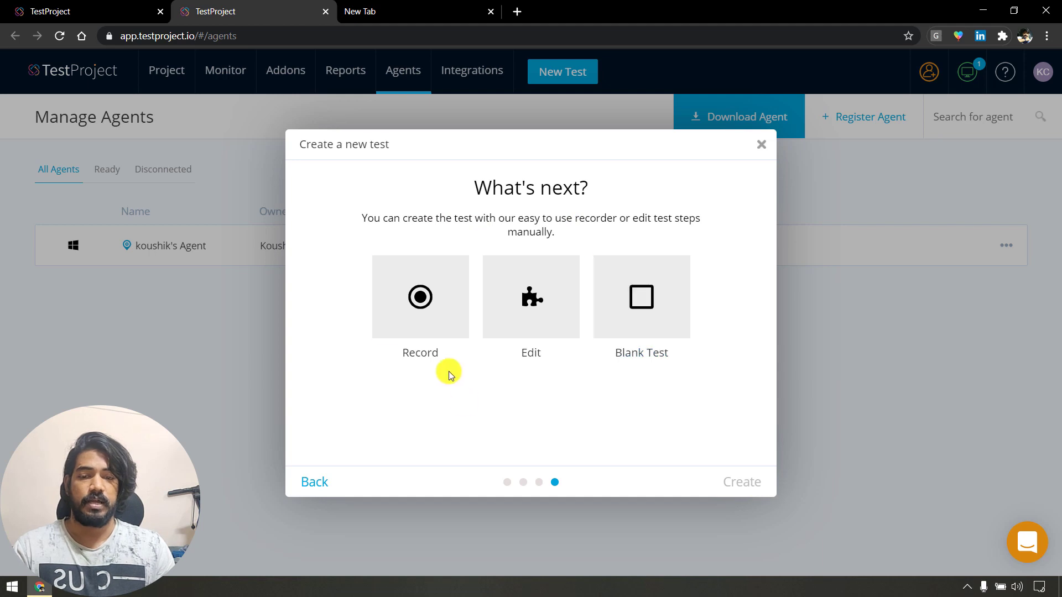
Load letcode.in in the spare tab, then choose Record and start recording.
{"action": "left_click", "coordinate": [404, 5]}
{"action": "key", "text": "Return"}
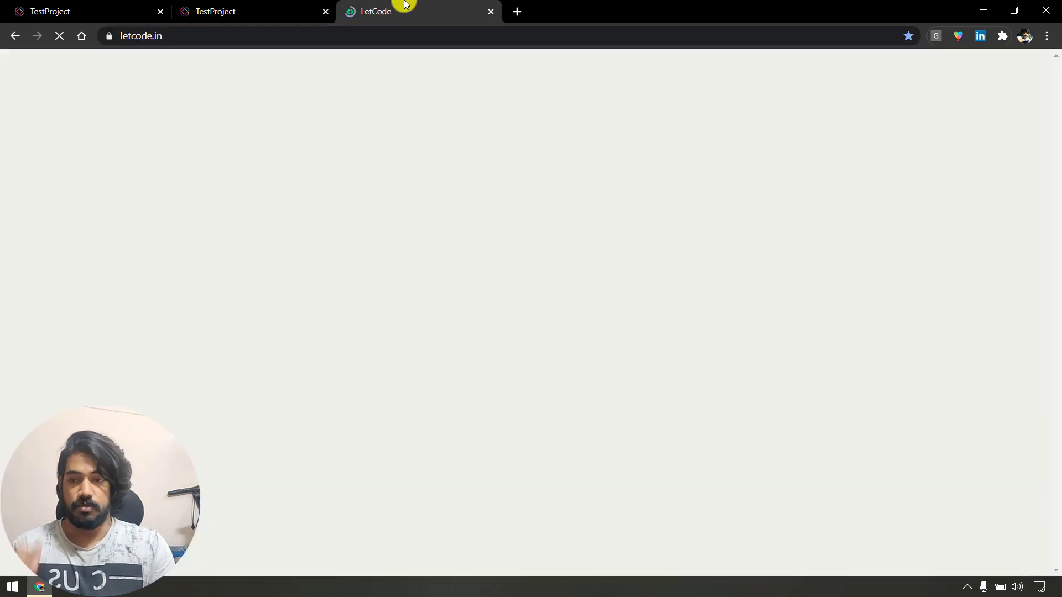
{"action": "left_click", "coordinate": [241, 7]}
{"action": "left_click", "coordinate": [412, 285]}
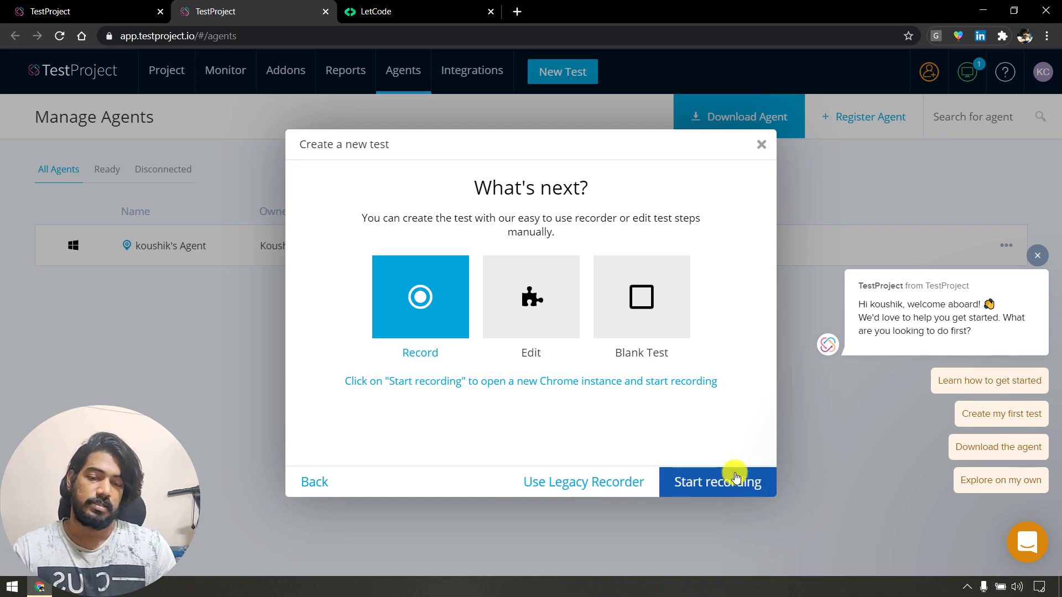
{"action": "left_click", "coordinate": [703, 489]}
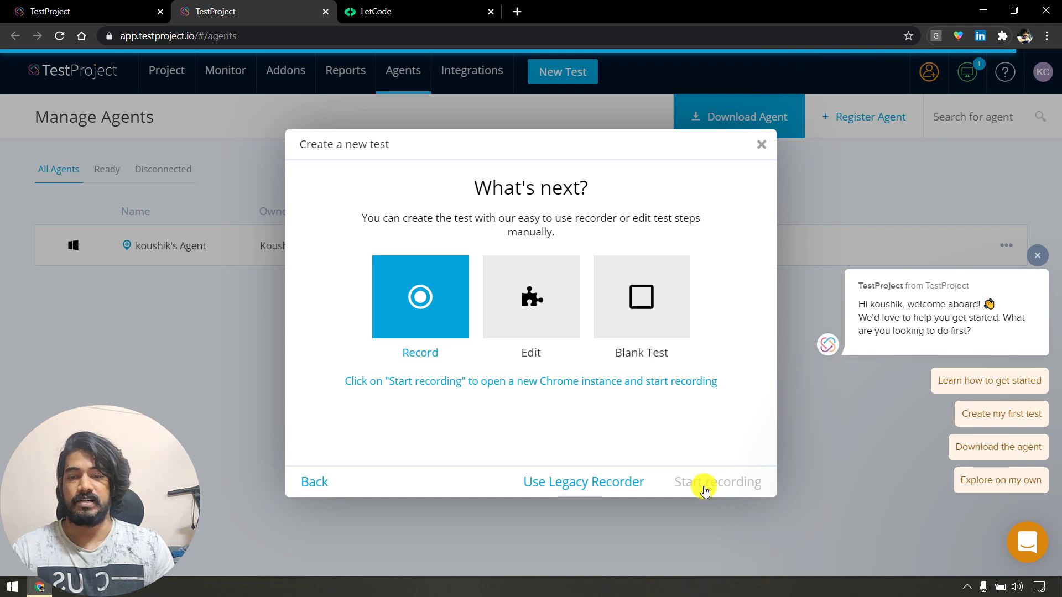
Launch the recorder and dismiss the chat welcome popup.
{"action": "left_click", "coordinate": [705, 488]}
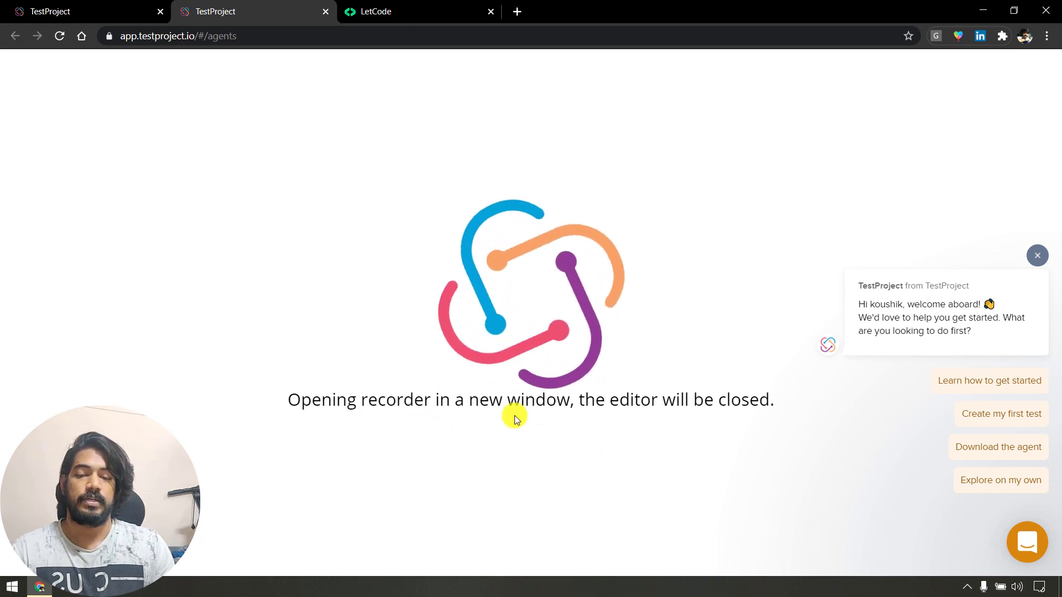
{"action": "left_click", "coordinate": [1033, 254]}
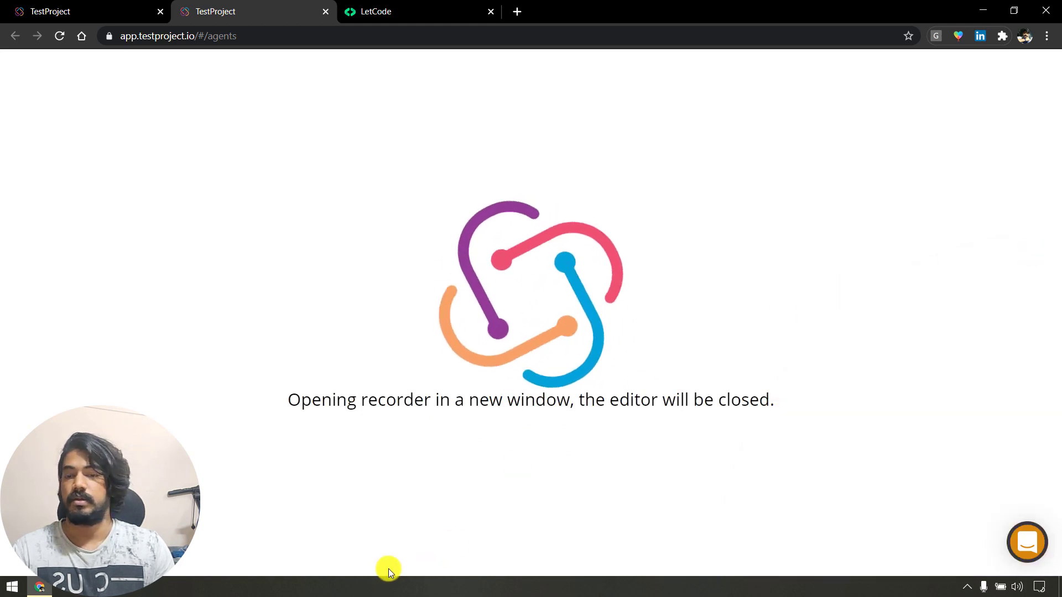
Log in to LetCode with saved credentials, sign out, then return to TestProject.
{"action": "left_click", "coordinate": [390, 10]}
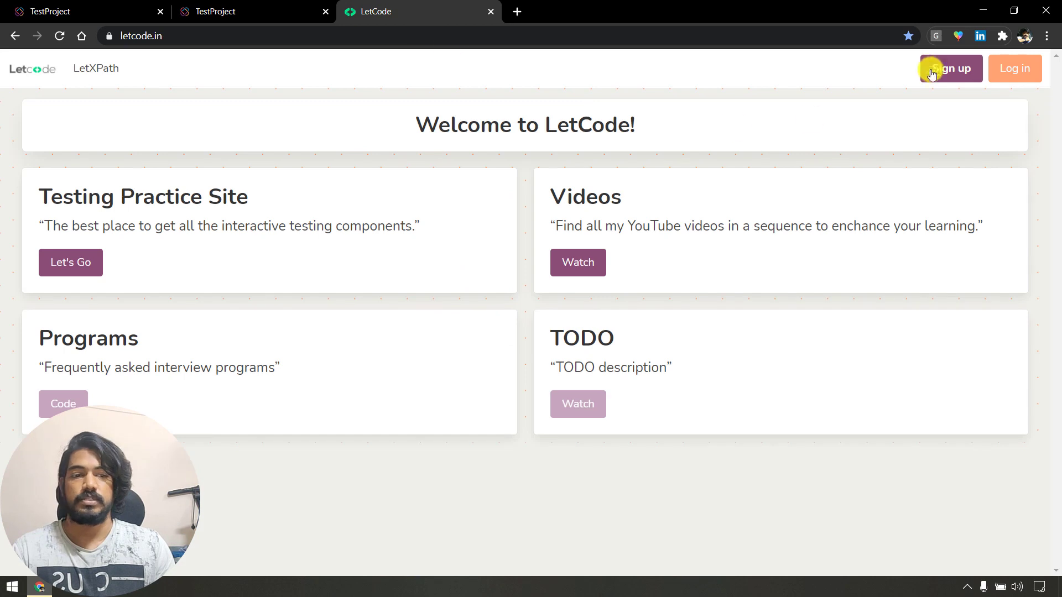
{"action": "left_click", "coordinate": [1030, 62]}
{"action": "left_click", "coordinate": [339, 179]}
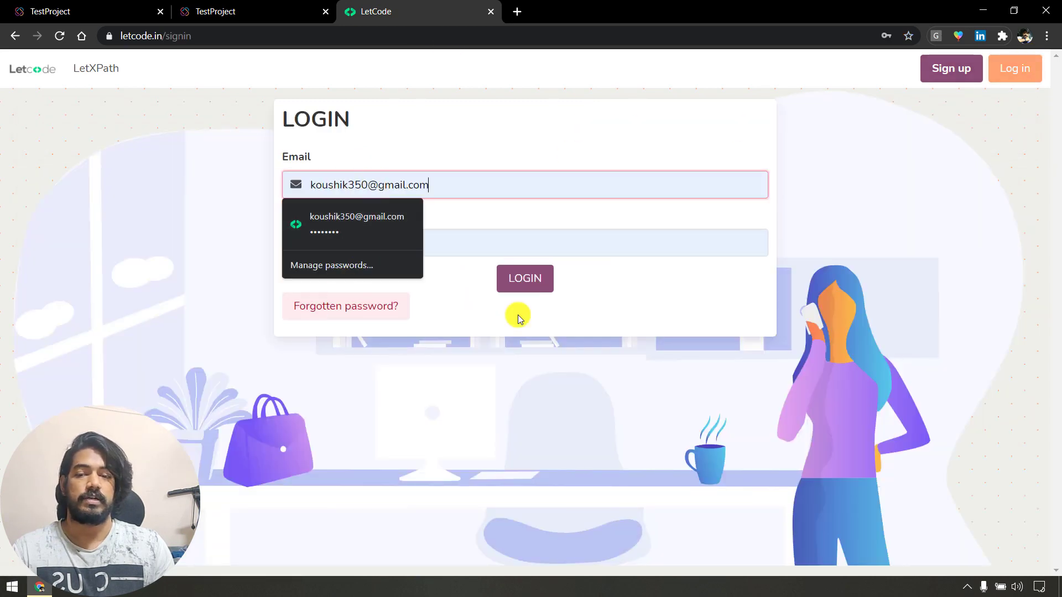
{"action": "left_click", "coordinate": [535, 283]}
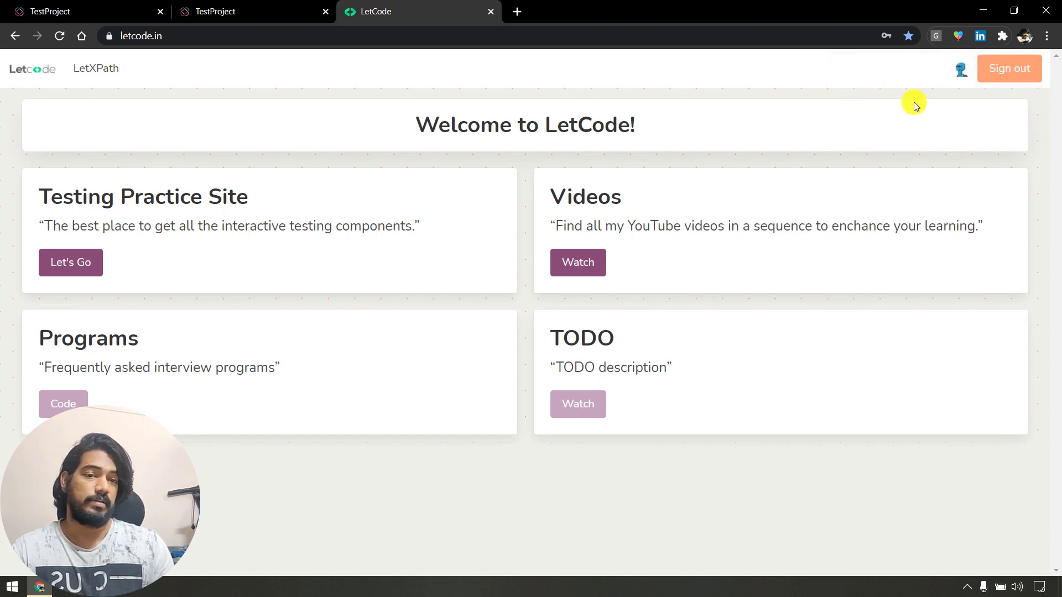
{"action": "left_click", "coordinate": [1001, 80]}
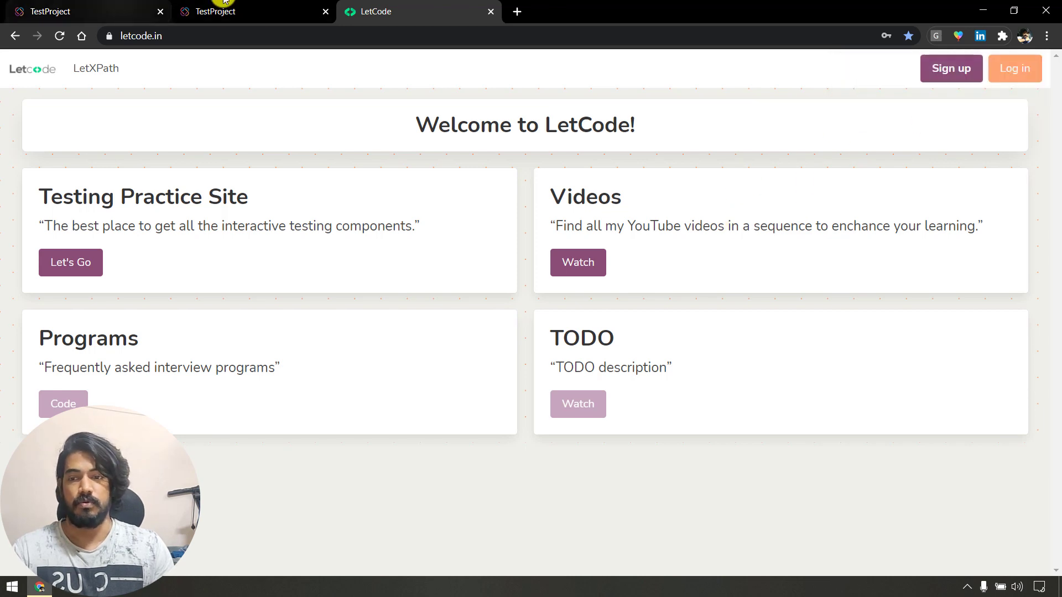
{"action": "left_click", "coordinate": [260, 10]}
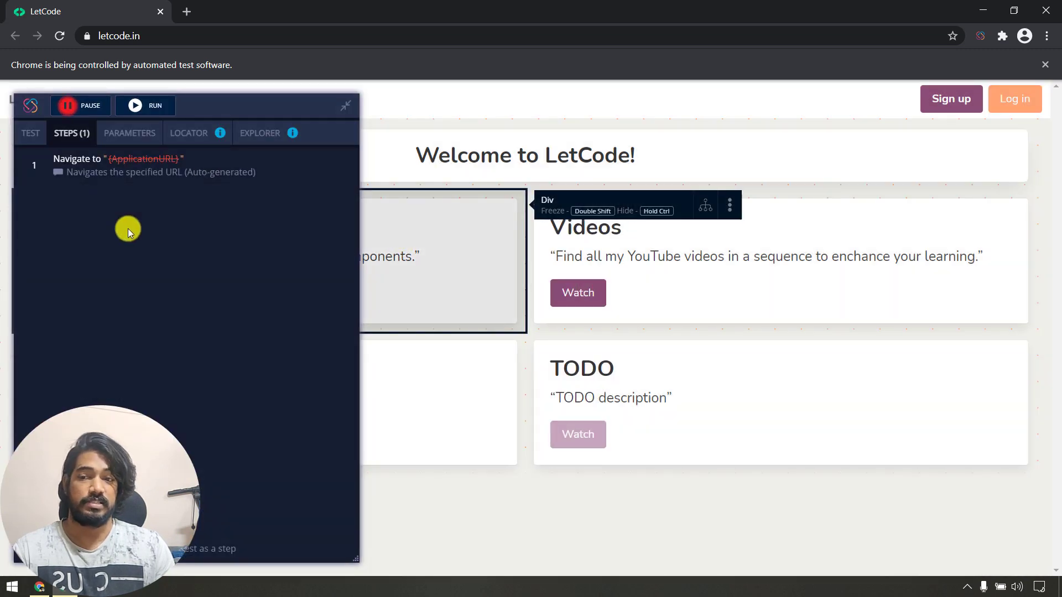
Move the recorder panel to the right and inspect the letcode.in page in DevTools.
{"action": "left_click_drag", "start_coordinate": [237, 123], "coordinate": [757, 216]}
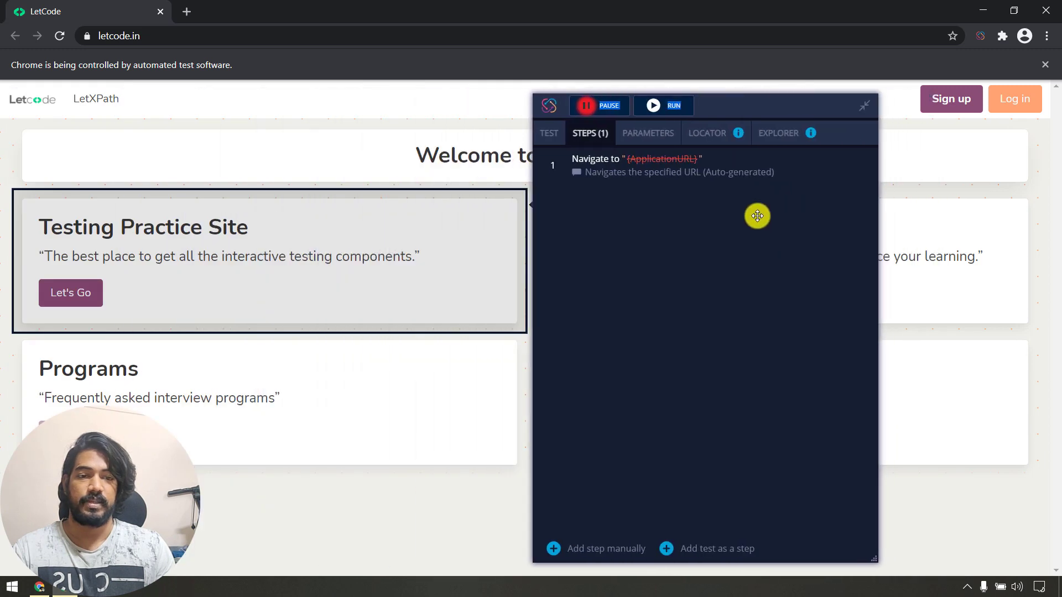
{"action": "right_click", "coordinate": [981, 36]}
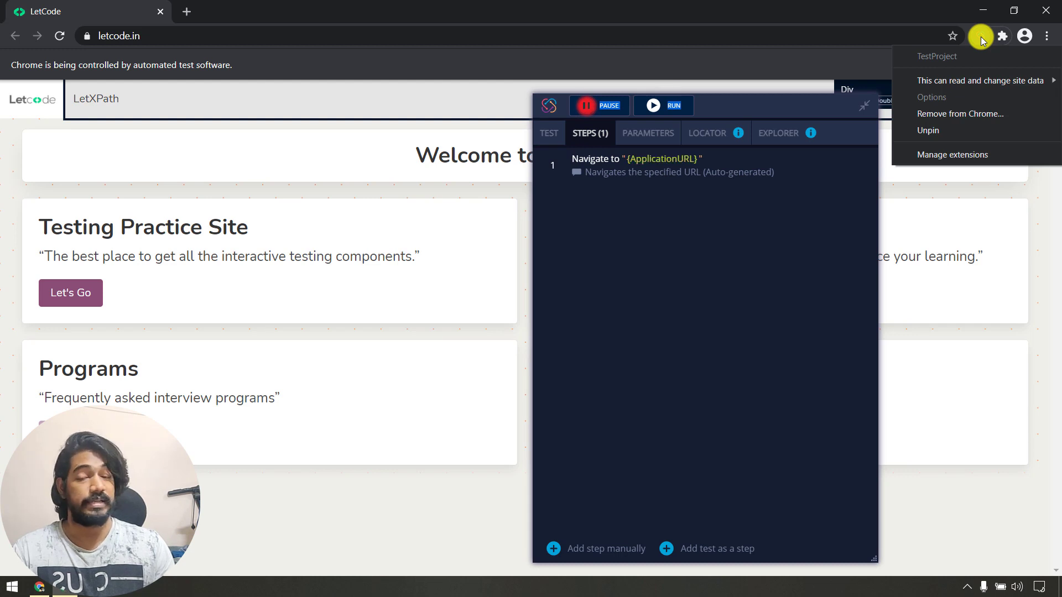
{"action": "right_click", "coordinate": [347, 520]}
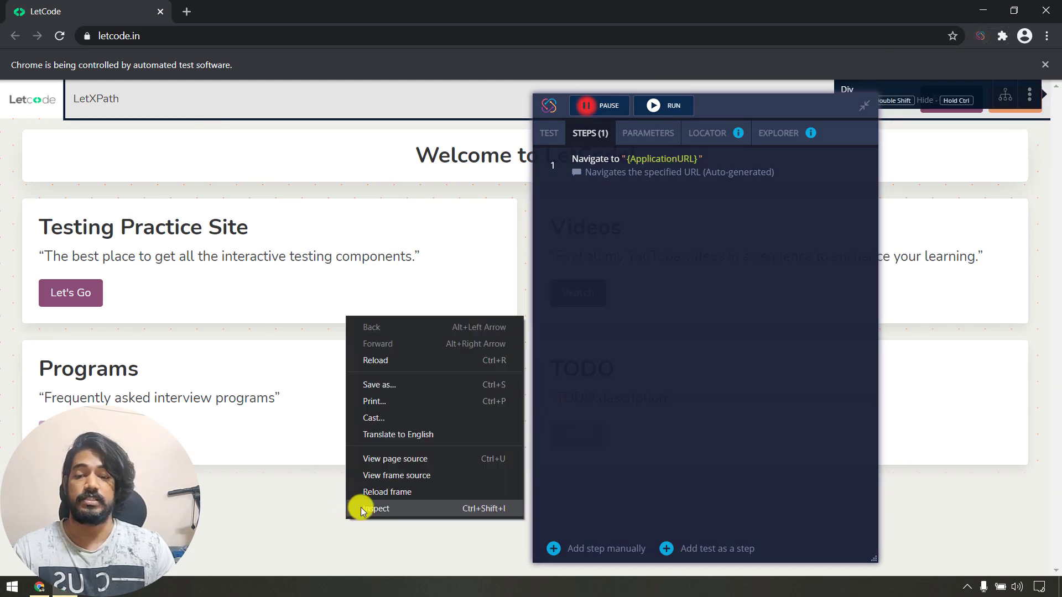
{"action": "left_click", "coordinate": [361, 506]}
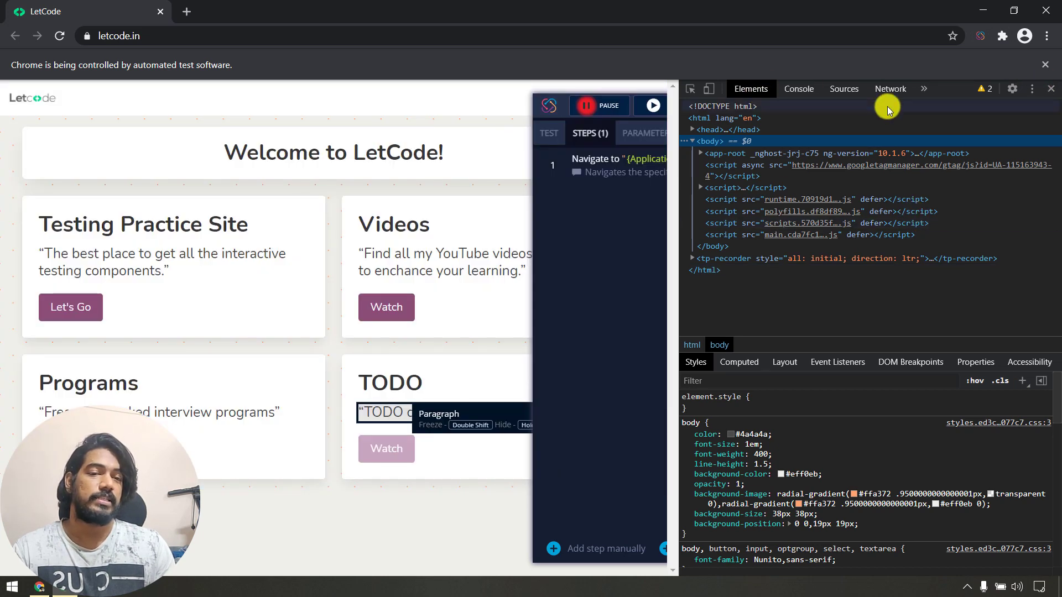
Open TestProject's logic content scripts spy-helpers.js and main.js in Sources.
{"action": "left_click", "coordinate": [844, 90]}
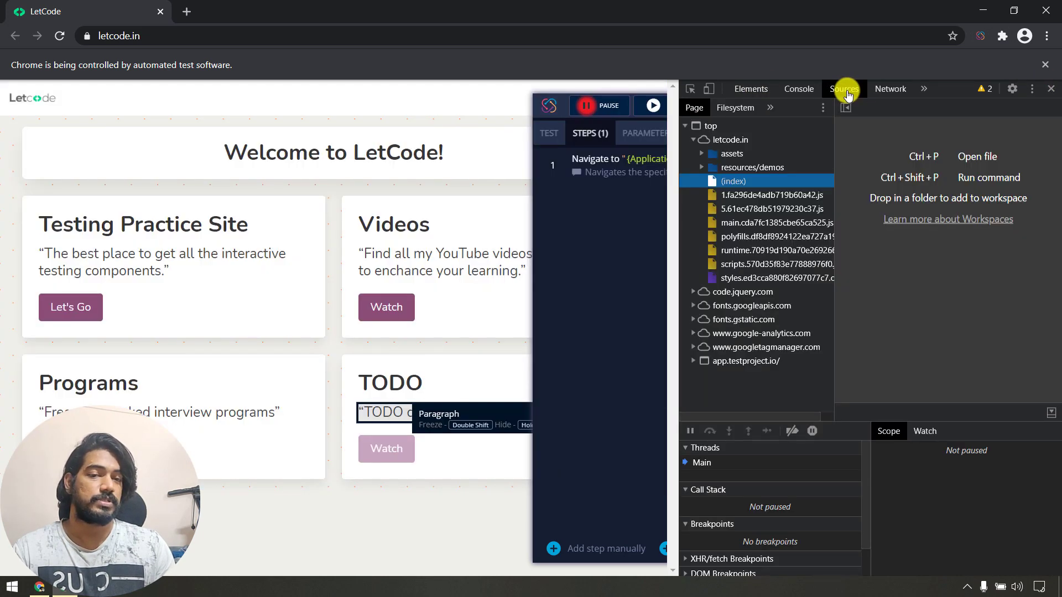
{"action": "left_click", "coordinate": [770, 108]}
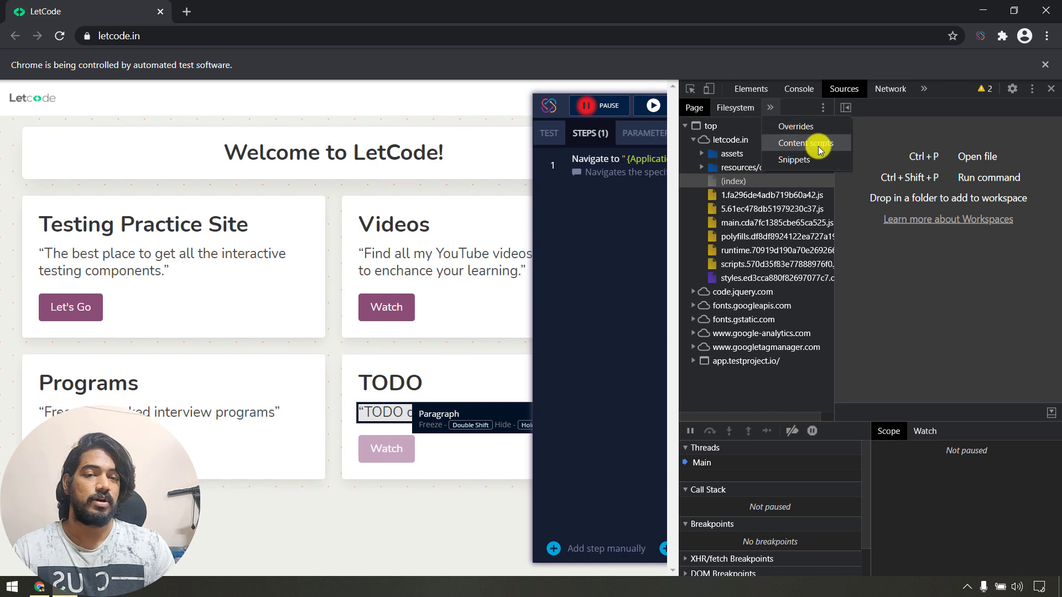
{"action": "left_click", "coordinate": [819, 148]}
{"action": "left_click", "coordinate": [768, 141]}
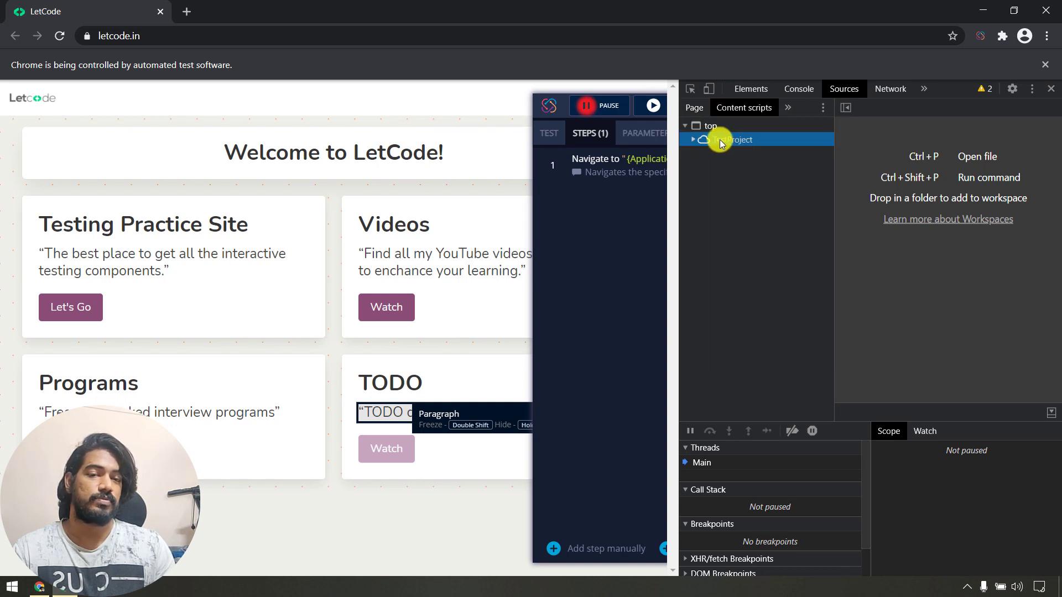
{"action": "left_click", "coordinate": [719, 139]}
{"action": "left_click", "coordinate": [734, 152]}
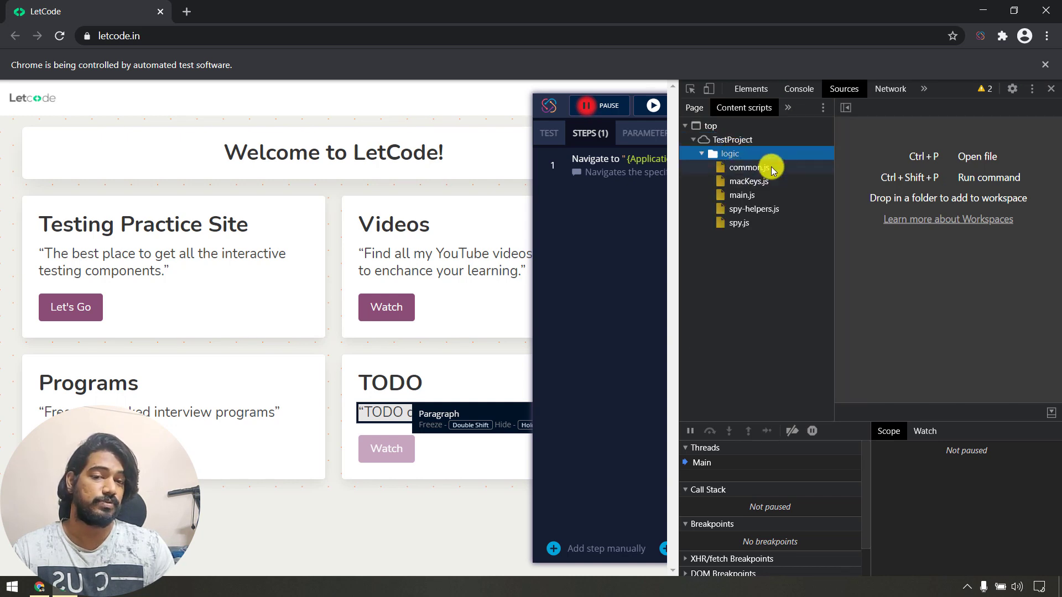
{"action": "left_click", "coordinate": [758, 208]}
{"action": "left_click", "coordinate": [758, 196]}
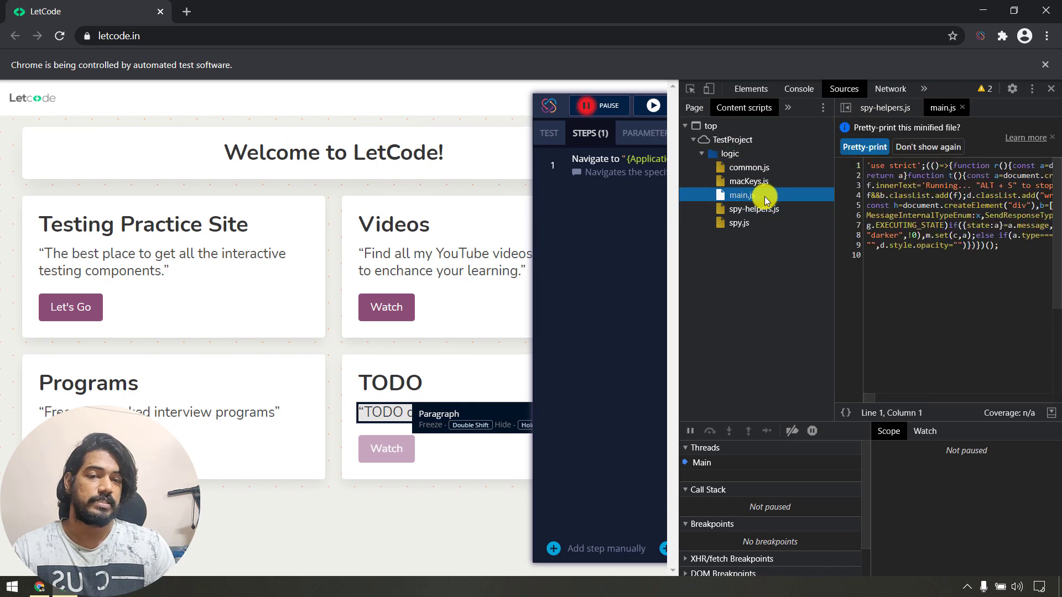
Undock DevTools into its own window and pretty-print main.js.
{"action": "left_click", "coordinate": [1032, 88]}
{"action": "left_click", "coordinate": [990, 112]}
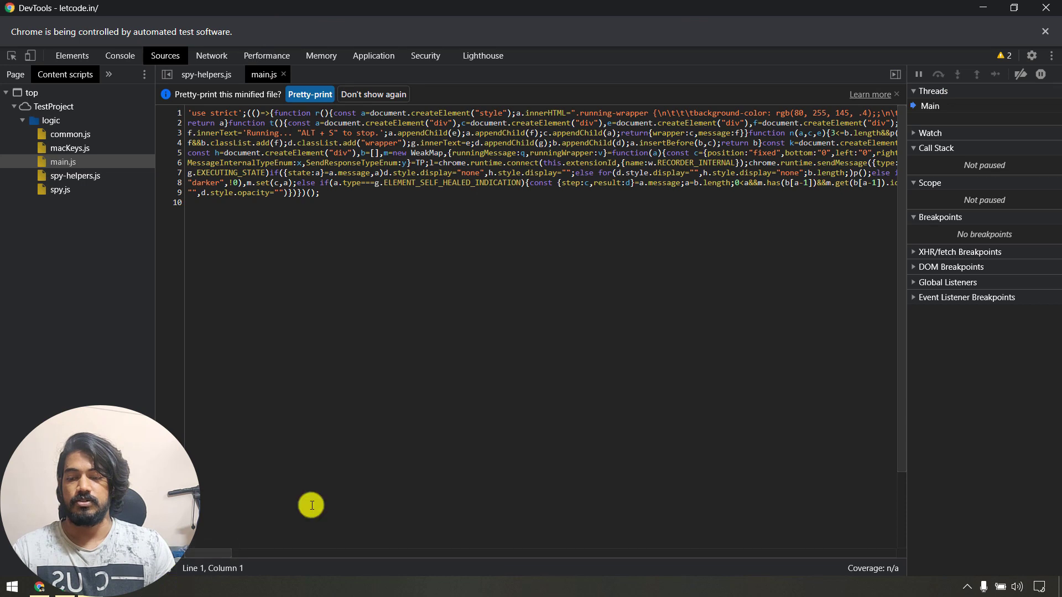
{"action": "left_click", "coordinate": [544, 322]}
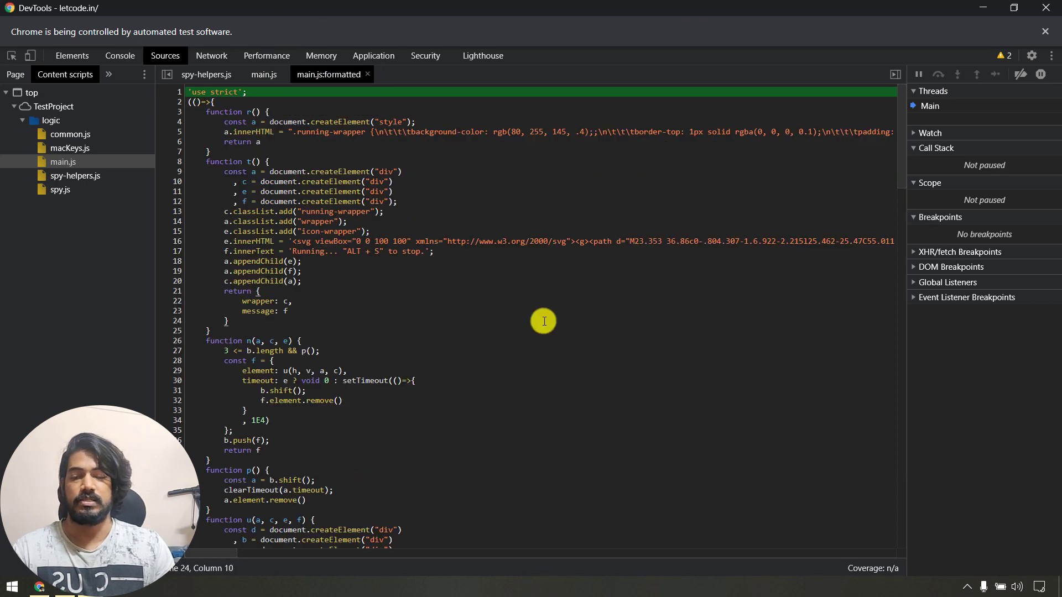
{"action": "scroll", "coordinate": [543, 321], "scroll_direction": "down", "scroll_amount": 20}
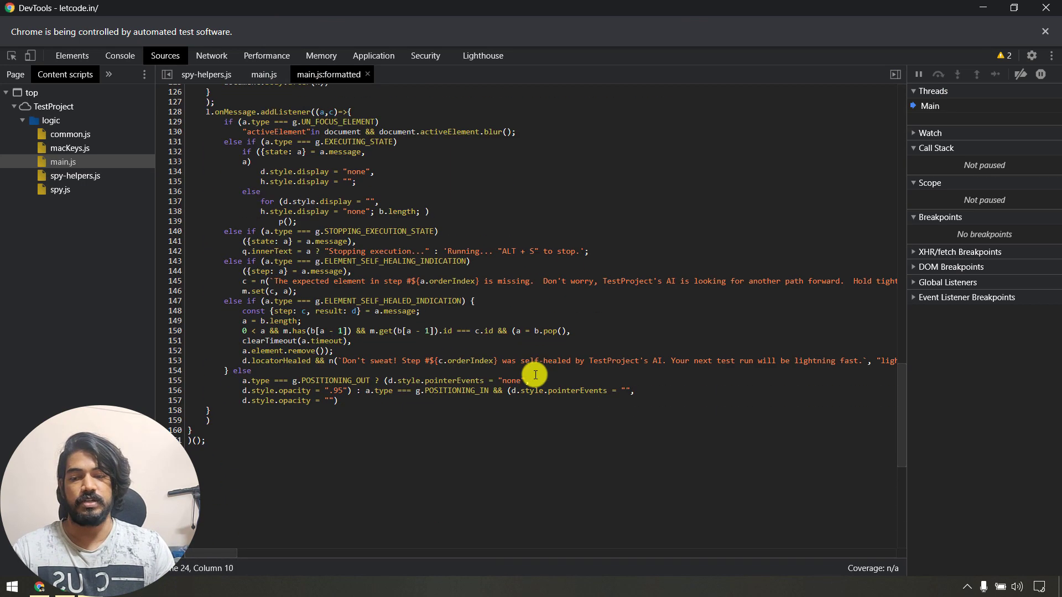
{"action": "scroll", "coordinate": [535, 375], "scroll_direction": "up", "scroll_amount": 20}
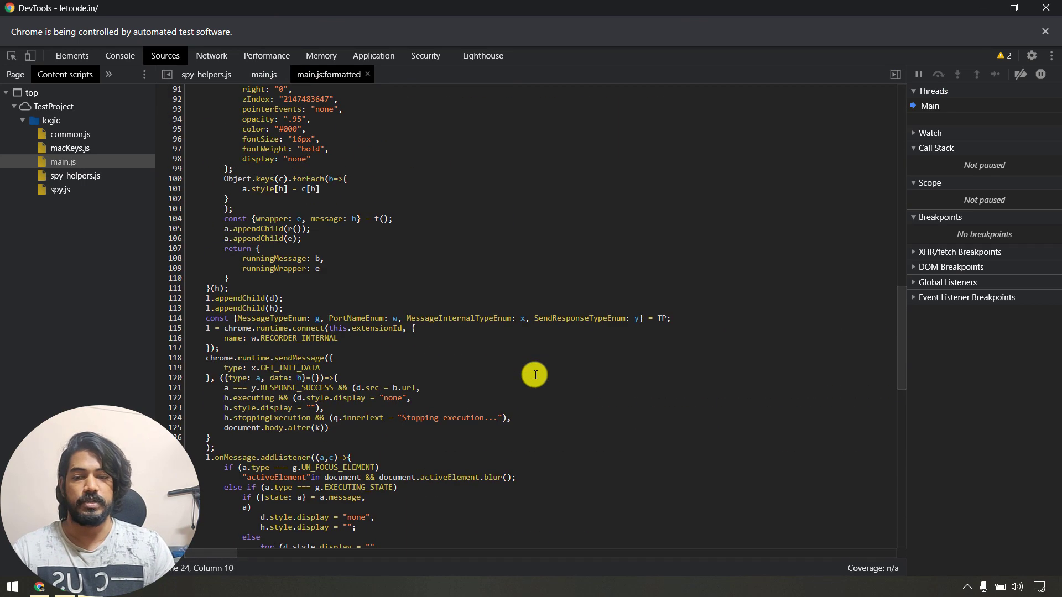
Pretty-print spy.js and read through it, selecting the word mousemove.
{"action": "left_click", "coordinate": [62, 195]}
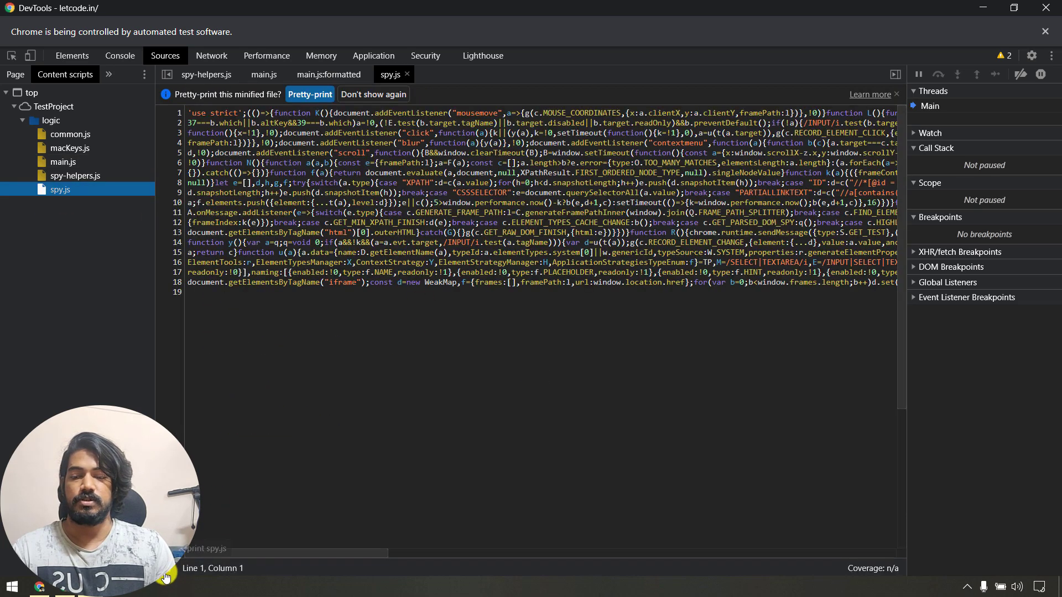
{"action": "left_click", "coordinate": [165, 576]}
{"action": "left_click", "coordinate": [568, 244]}
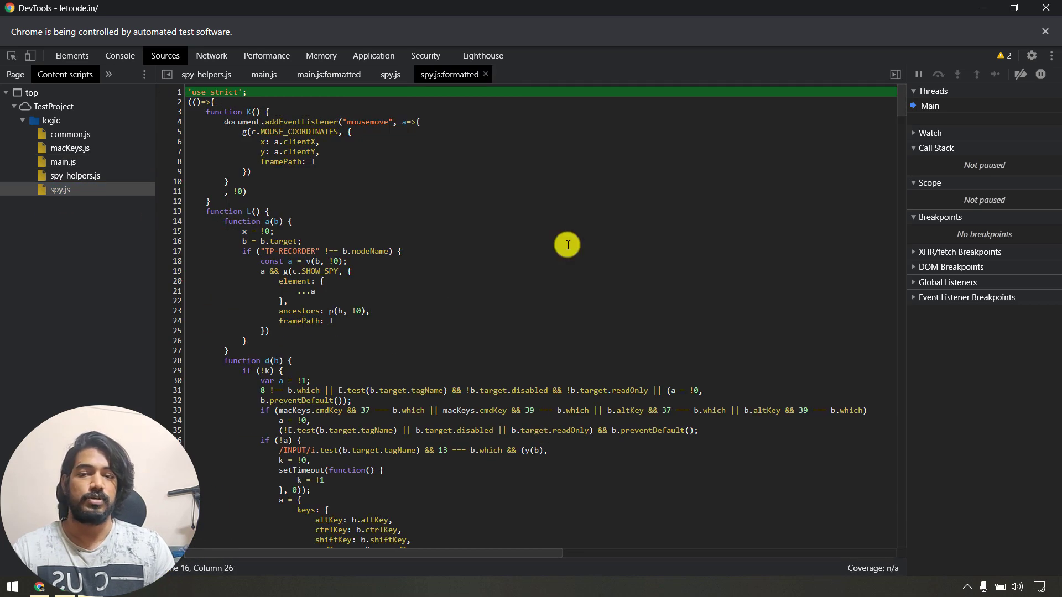
{"action": "scroll", "coordinate": [566, 244], "scroll_direction": "down", "scroll_amount": 6}
{"action": "scroll", "coordinate": [566, 244], "scroll_direction": "up", "scroll_amount": 6}
{"action": "left_click", "coordinate": [359, 111]}
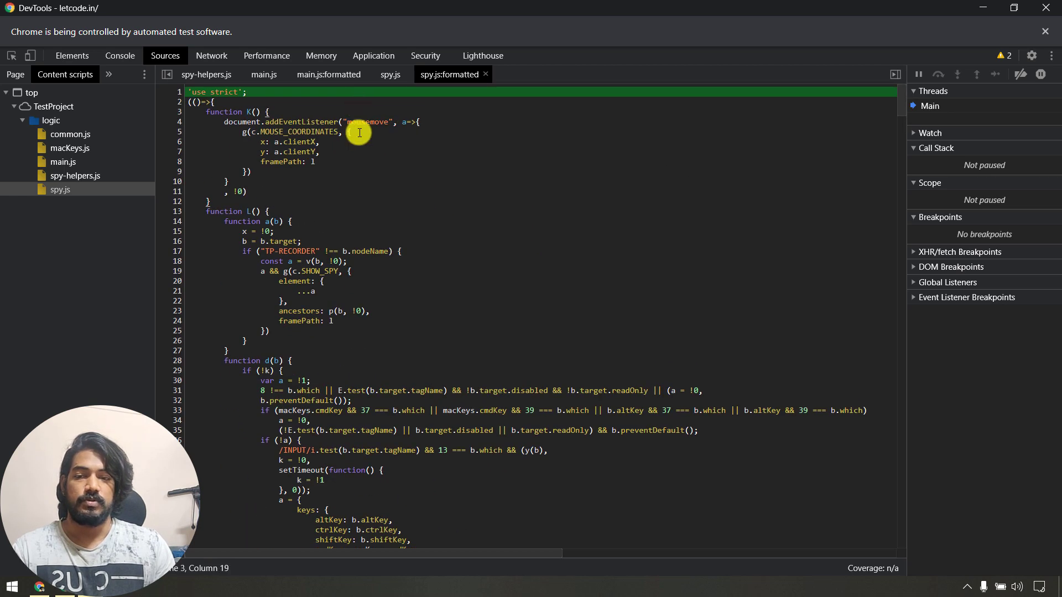
{"action": "double_click", "coordinate": [358, 125]}
{"action": "scroll", "coordinate": [486, 249], "scroll_direction": "down", "scroll_amount": 9}
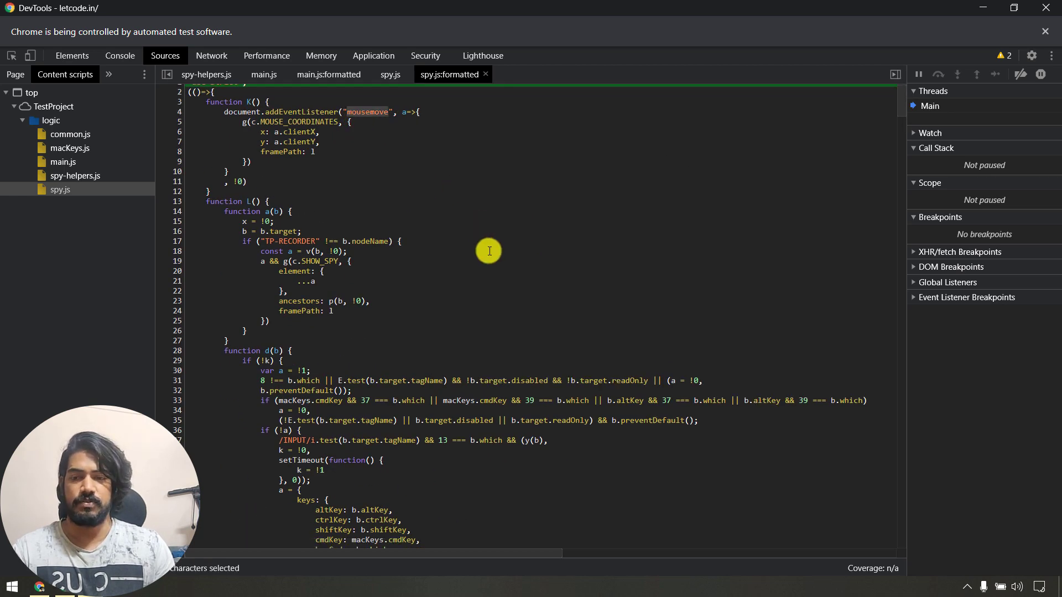
{"action": "scroll", "coordinate": [504, 257], "scroll_direction": "down", "scroll_amount": 3}
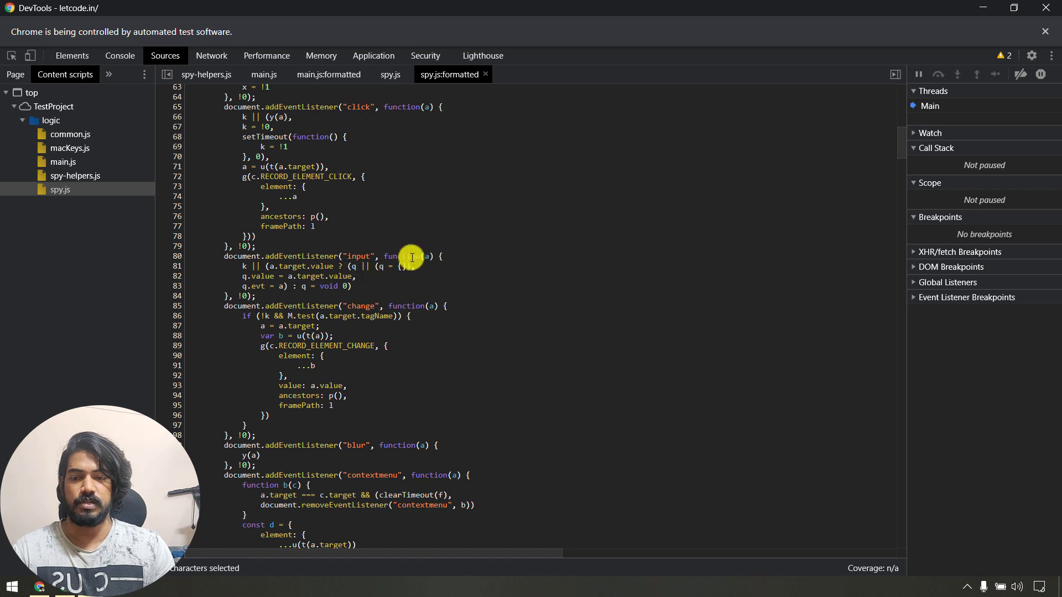
{"action": "scroll", "coordinate": [380, 315], "scroll_direction": "down", "scroll_amount": 4}
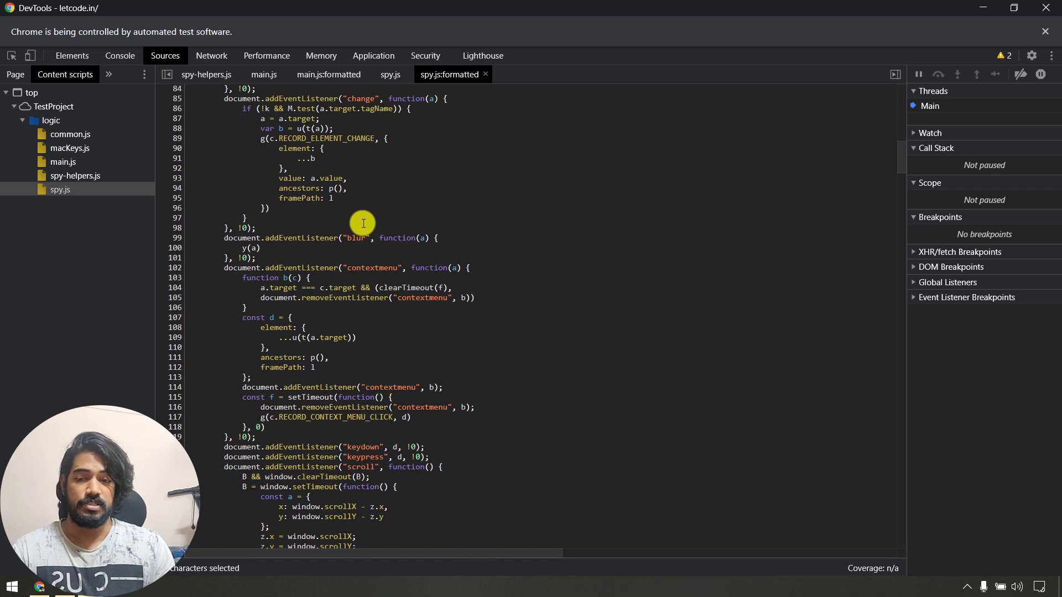
{"action": "scroll", "coordinate": [303, 367], "scroll_direction": "down", "scroll_amount": 8}
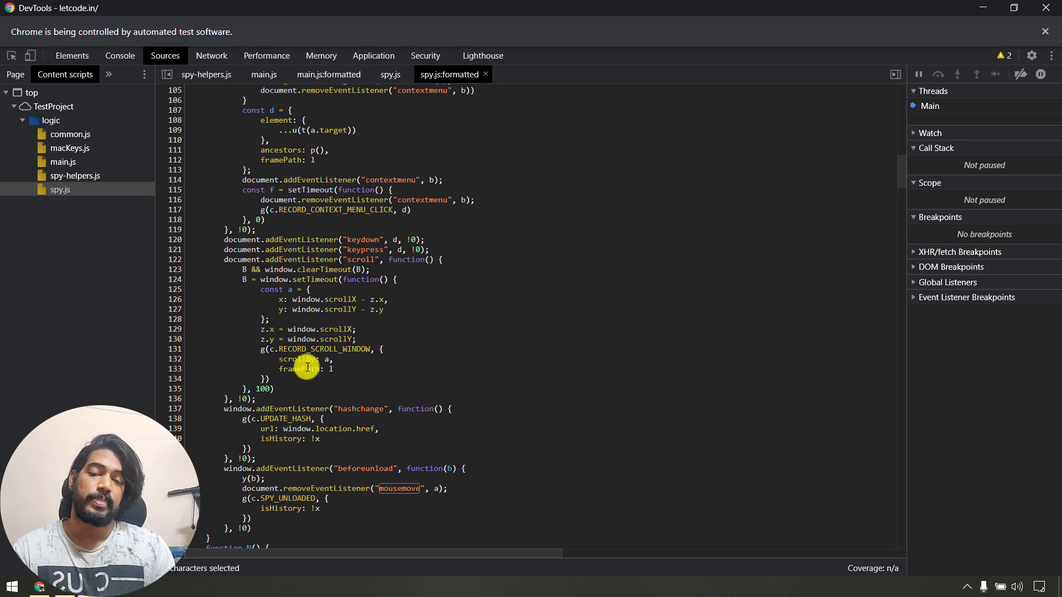
Open macKeys.js and common.js, then close the DevTools window.
{"action": "left_click", "coordinate": [84, 145]}
{"action": "left_click", "coordinate": [89, 134]}
{"action": "left_click", "coordinate": [591, 295]}
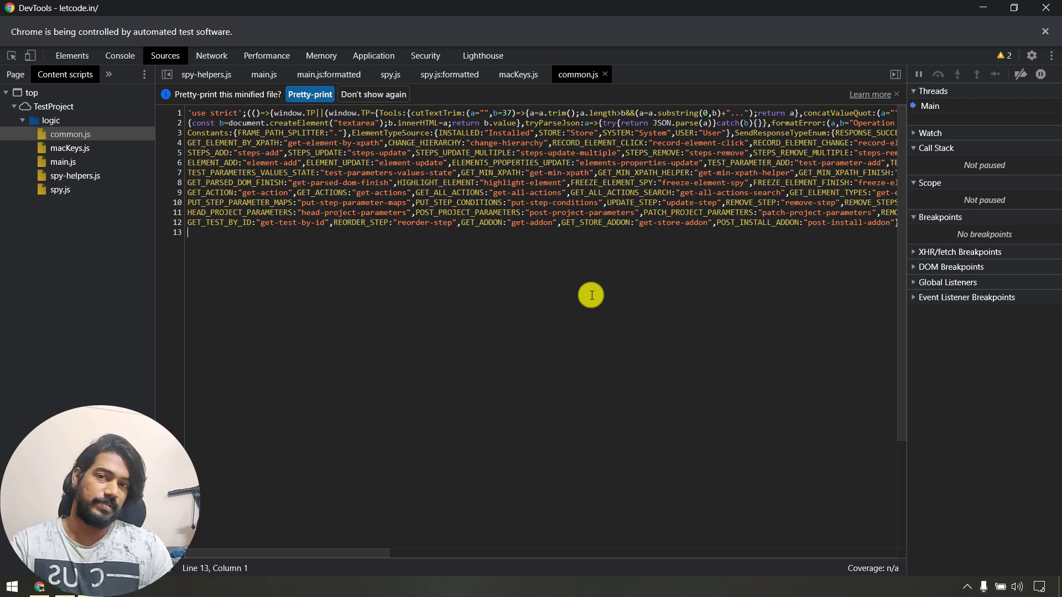
{"action": "left_click", "coordinate": [1045, 7]}
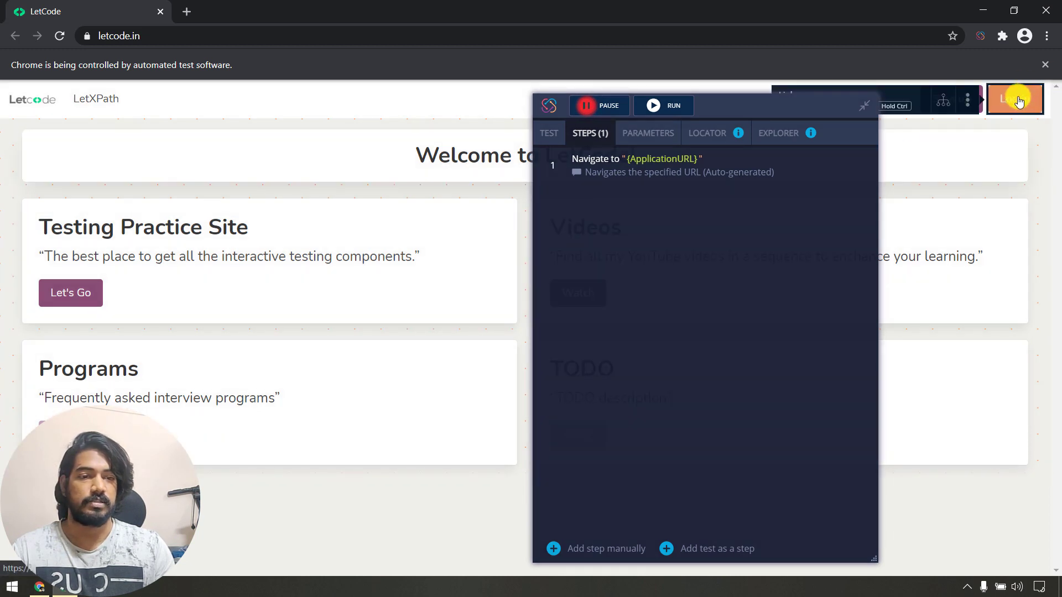
Open the LetCode login page, shift the recorder panel left, then go back home.
{"action": "left_click", "coordinate": [1019, 102]}
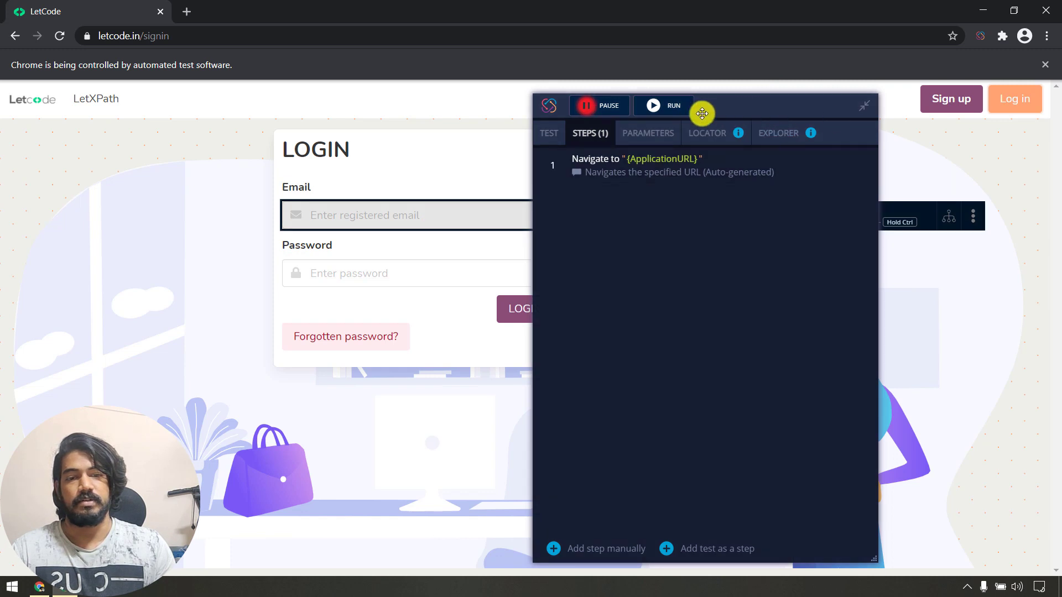
{"action": "left_click_drag", "start_coordinate": [758, 104], "coordinate": [636, 105]}
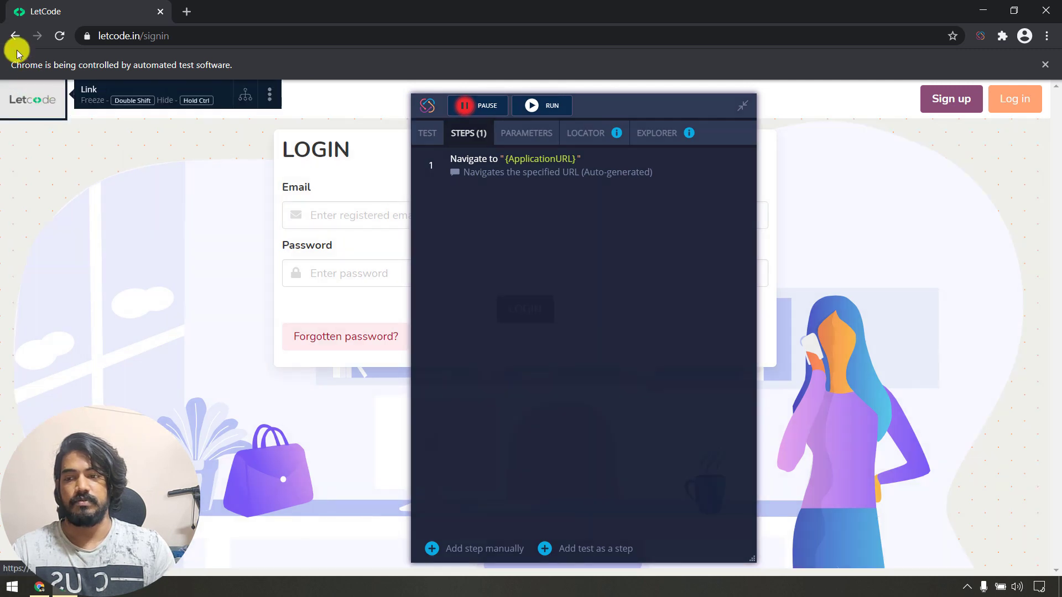
{"action": "left_click", "coordinate": [14, 37]}
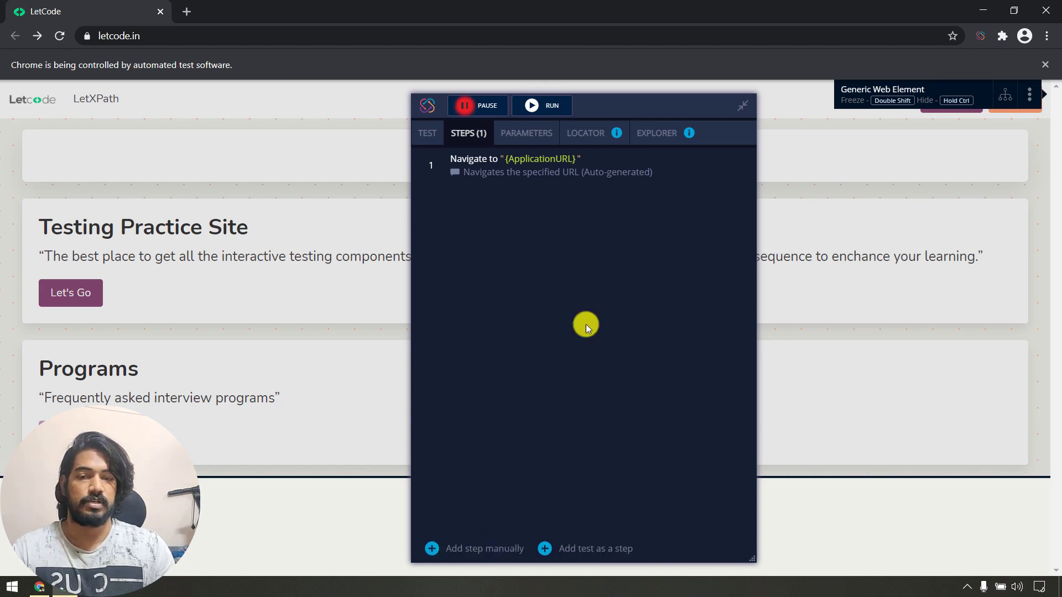
Browse the recorder's TEST, PARAMETERS, LOCATOR and EXPLORER tabs, returning to the steps list.
{"action": "left_click", "coordinate": [423, 134]}
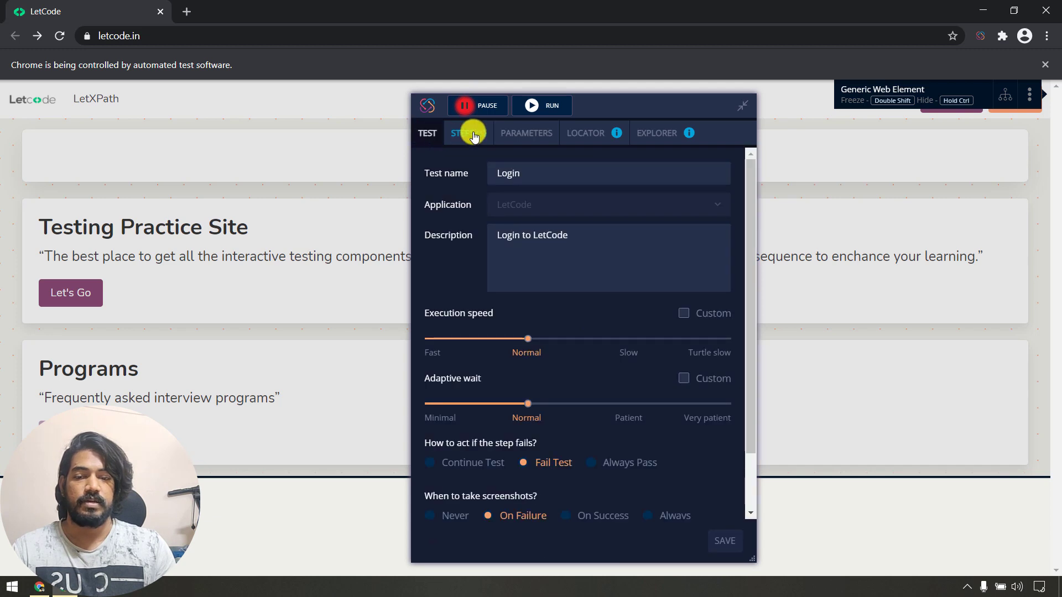
{"action": "left_click", "coordinate": [474, 136]}
{"action": "left_click", "coordinate": [523, 132]}
{"action": "left_click", "coordinate": [583, 133]}
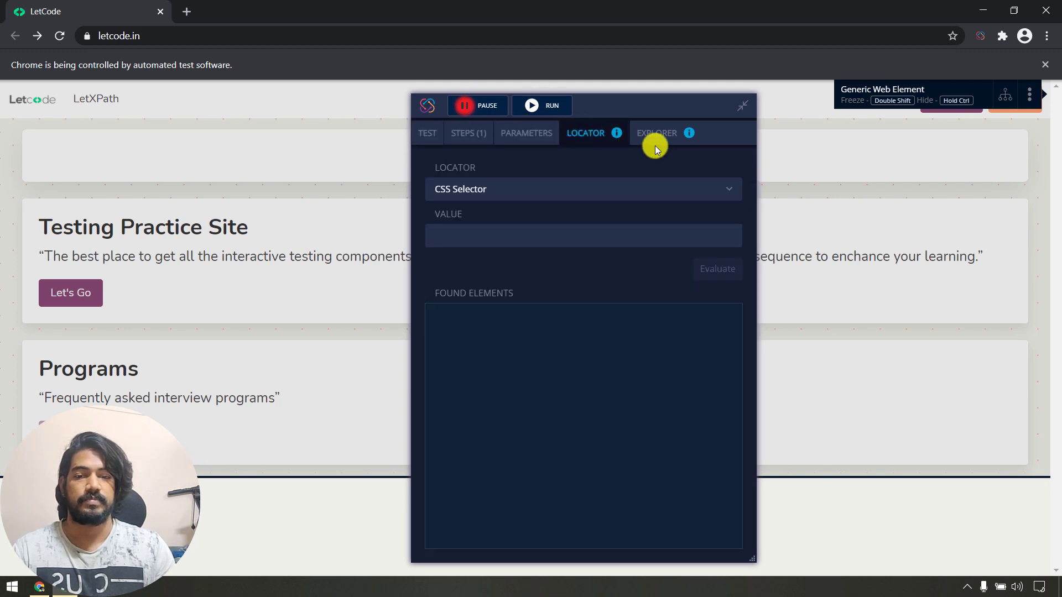
{"action": "left_click", "coordinate": [662, 141]}
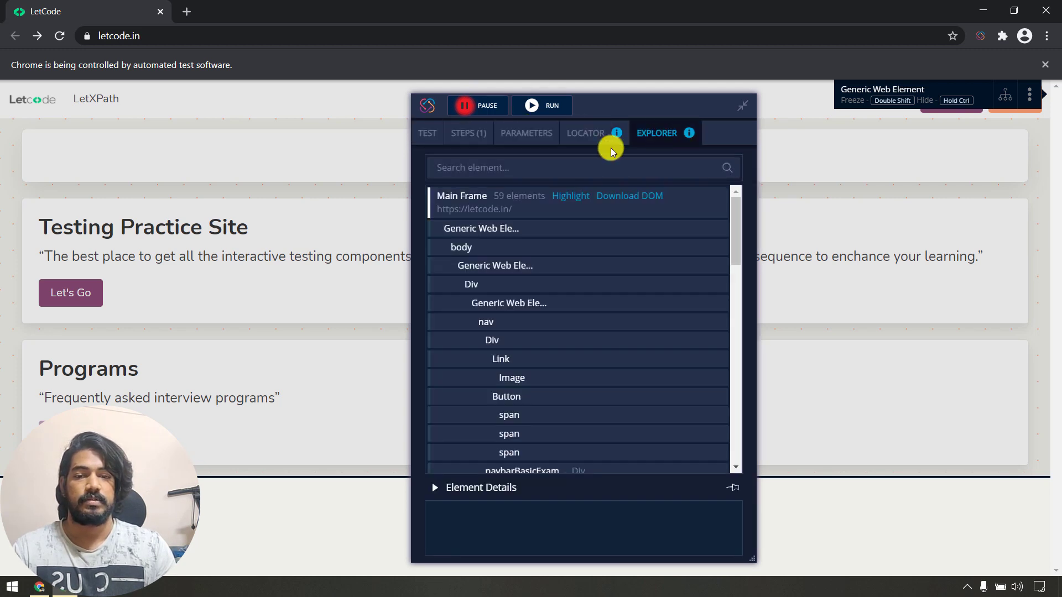
{"action": "left_click", "coordinate": [482, 138]}
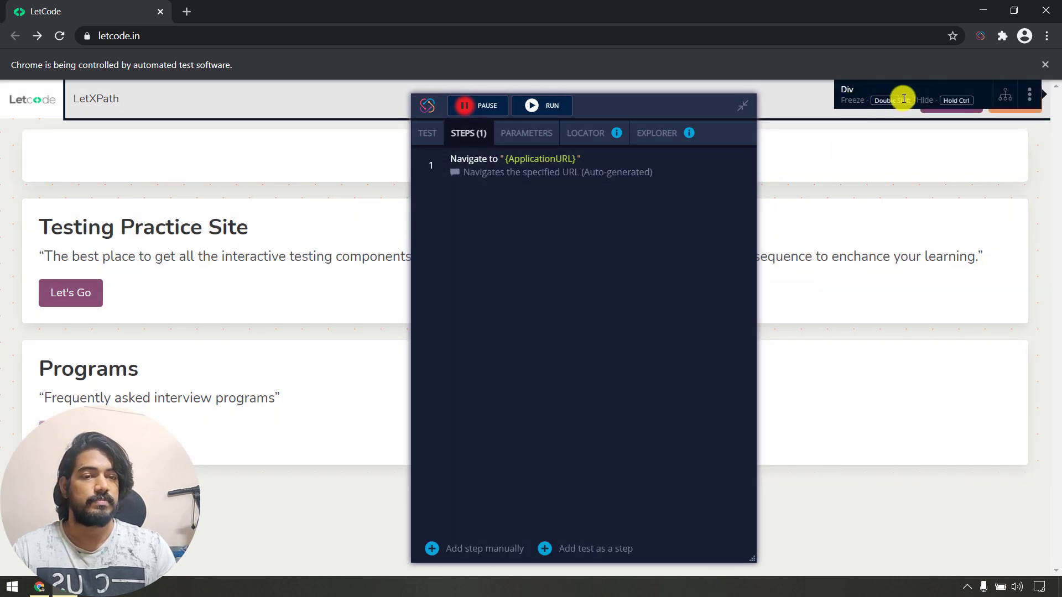
Open and close the inspector's three-dot menu, then drag the recorder panel left.
{"action": "left_click", "coordinate": [1030, 97]}
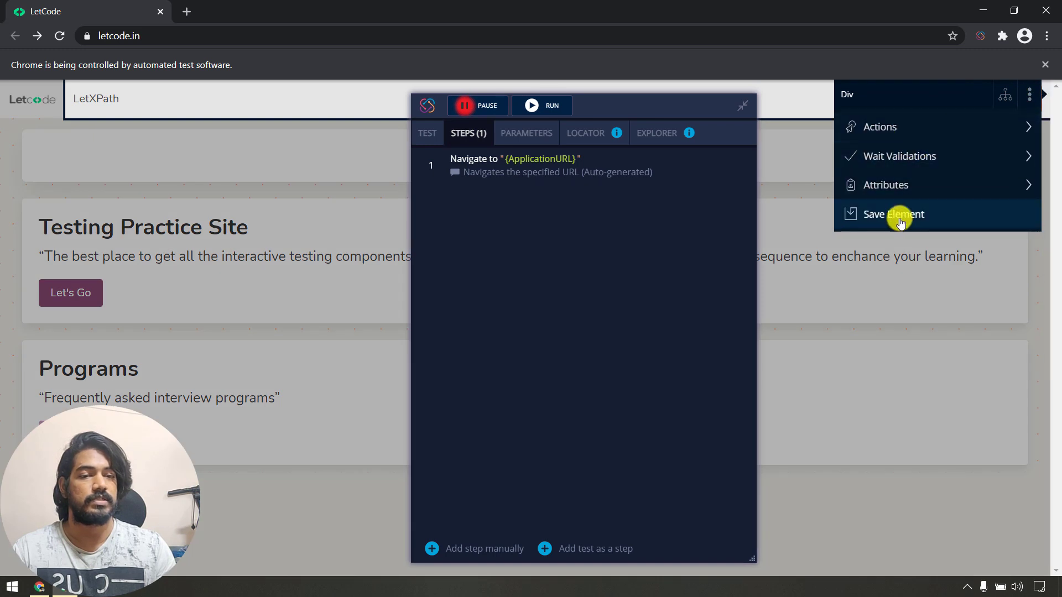
{"action": "left_click", "coordinate": [1027, 98]}
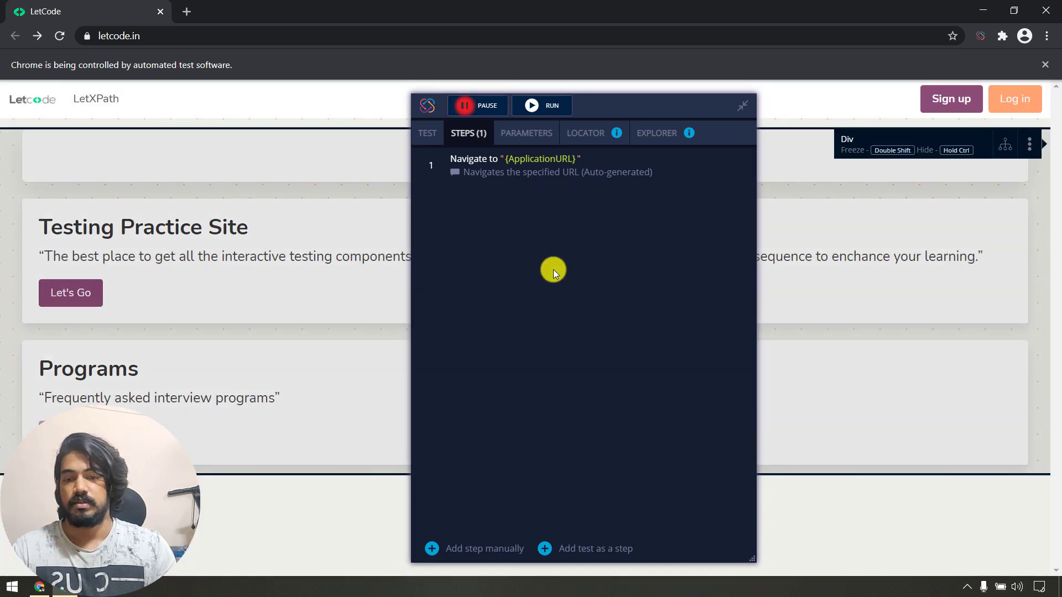
{"action": "left_click_drag", "start_coordinate": [649, 104], "coordinate": [460, 72]}
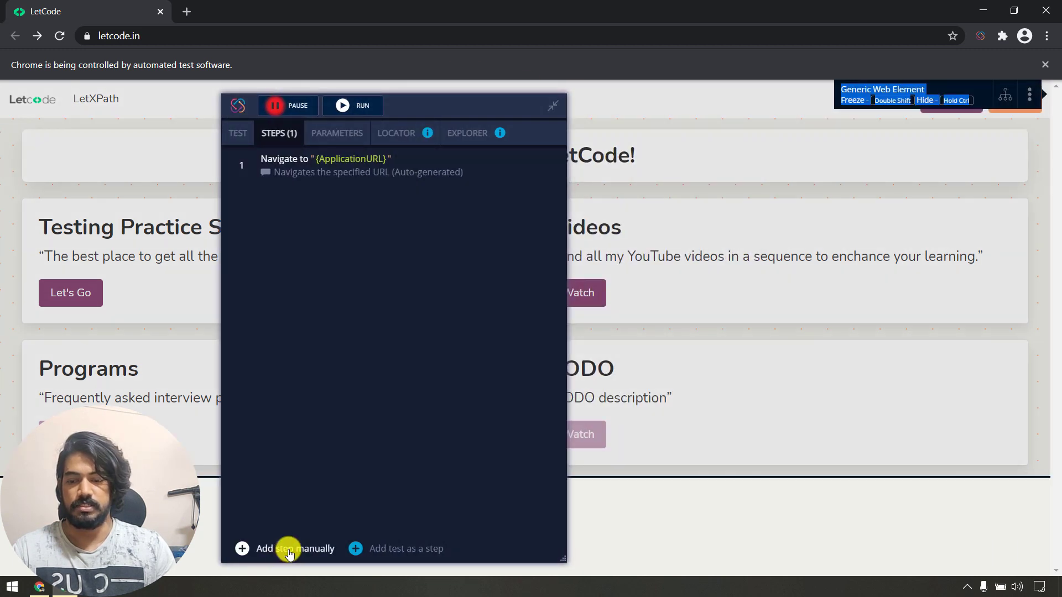
{"action": "left_click", "coordinate": [288, 550]}
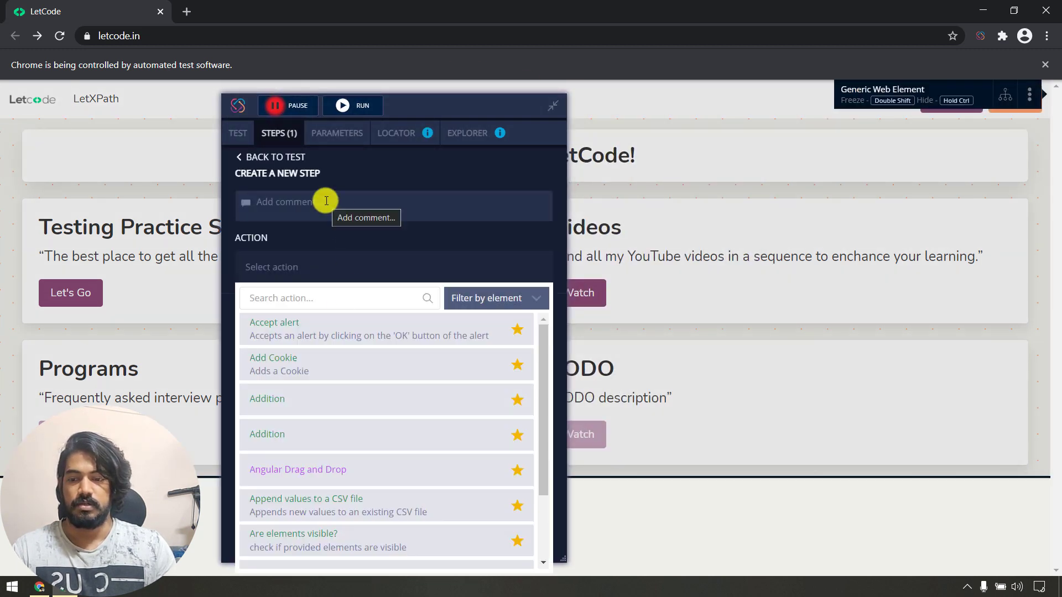
{"action": "left_click", "coordinate": [257, 158]}
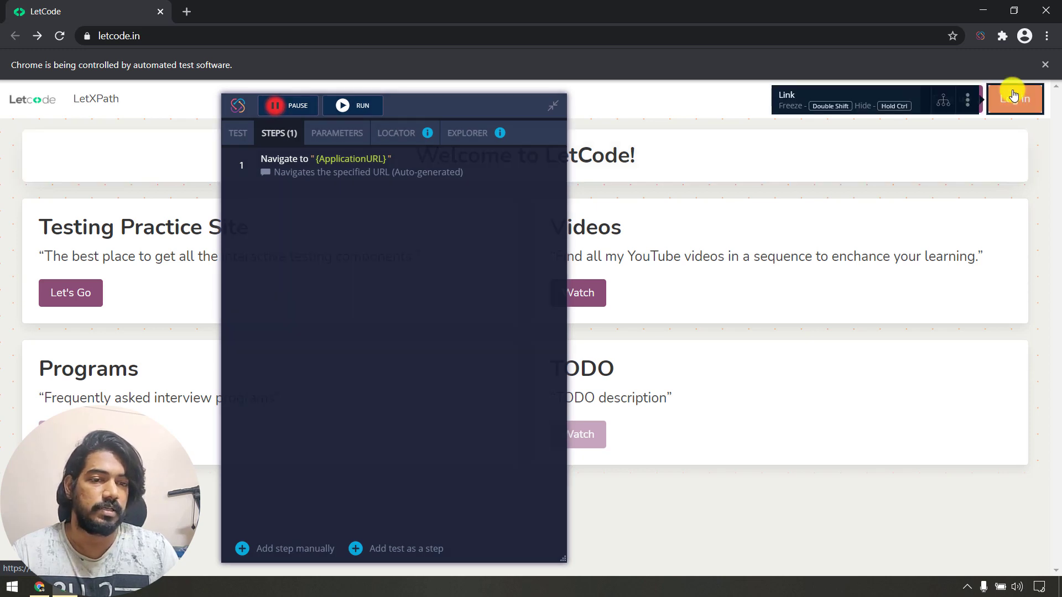
Open the LetCode login page and fill in the account e-mail address.
{"action": "left_click", "coordinate": [1012, 100]}
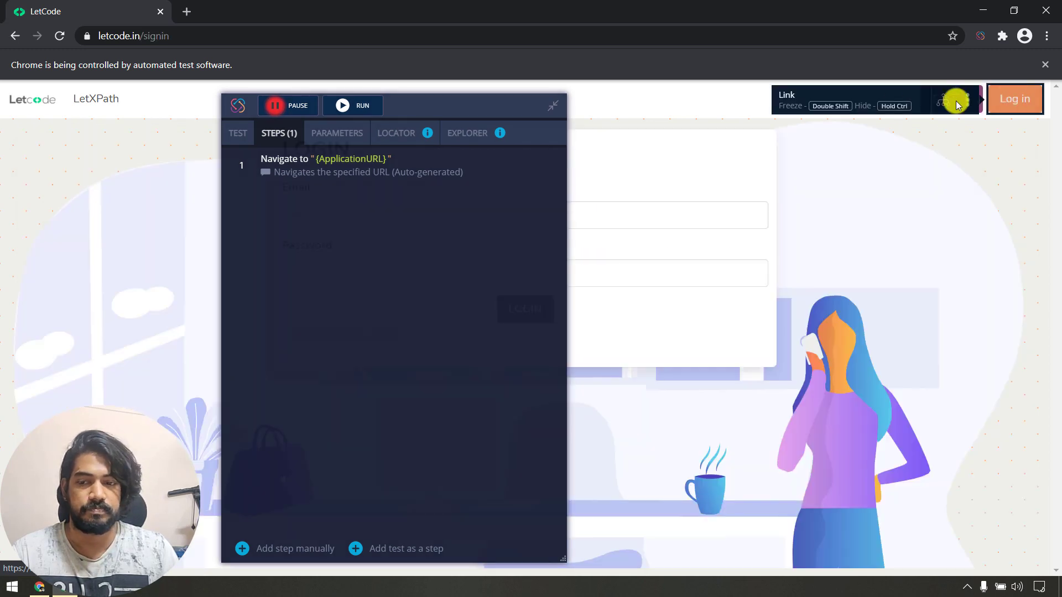
{"action": "left_click_drag", "start_coordinate": [448, 106], "coordinate": [829, 103]}
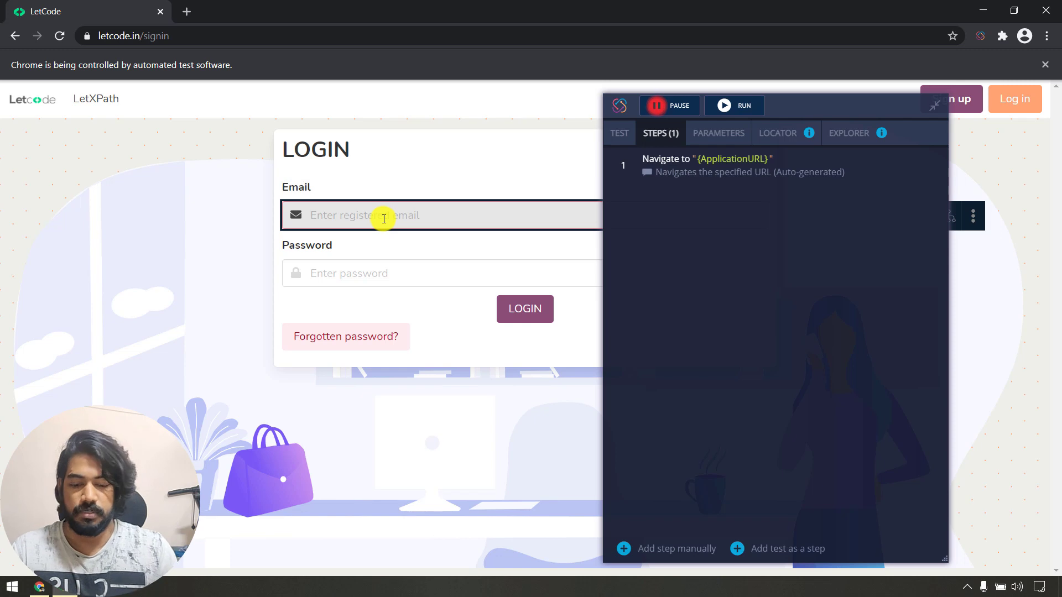
{"action": "type", "text": "koushik"}
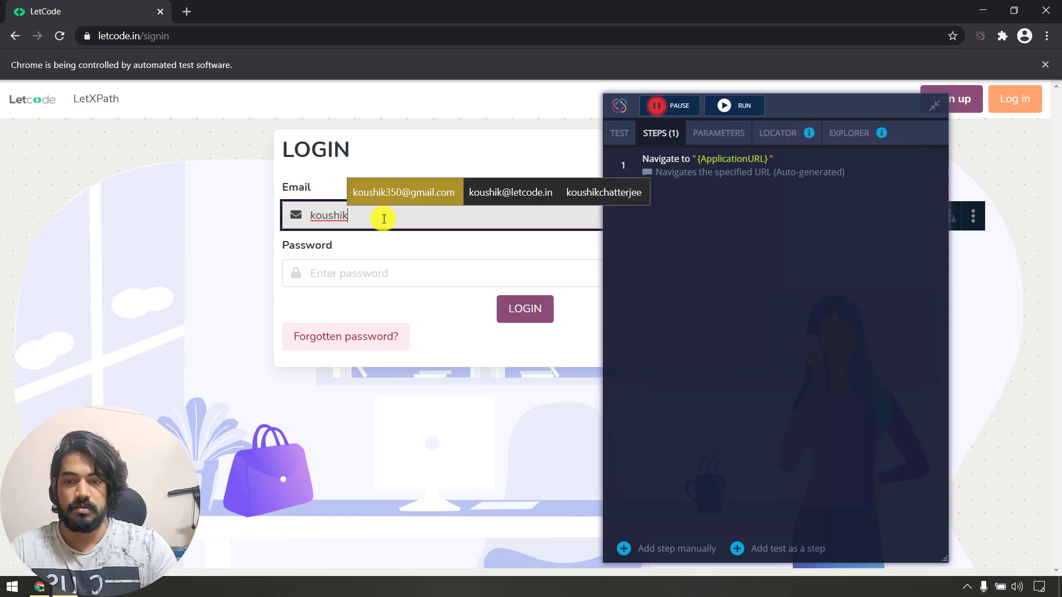
{"action": "key", "text": "Return"}
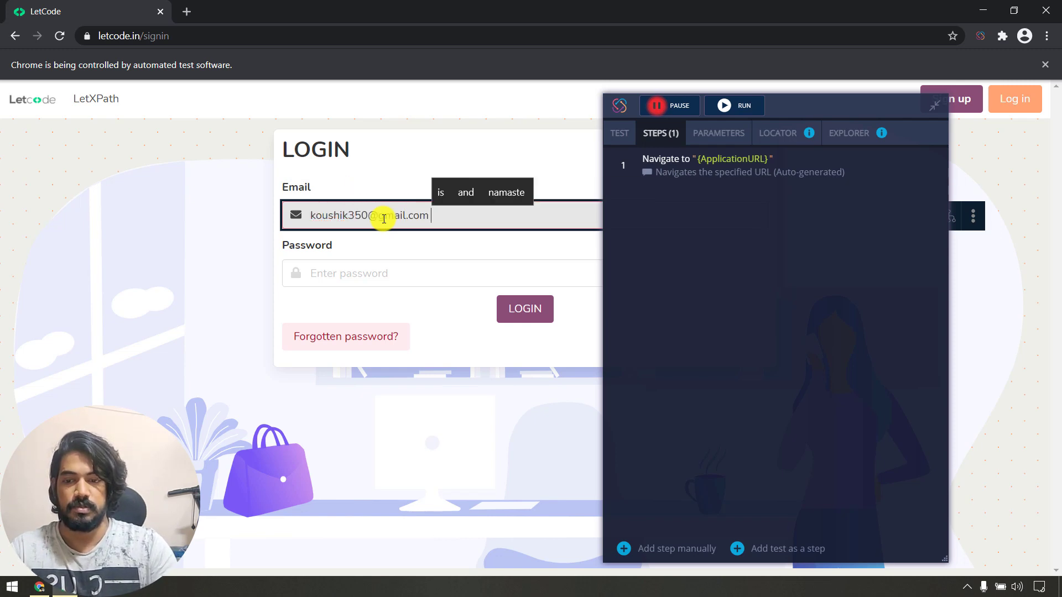
{"action": "key", "text": "BackSpace"}
{"action": "key", "text": "Tab"}
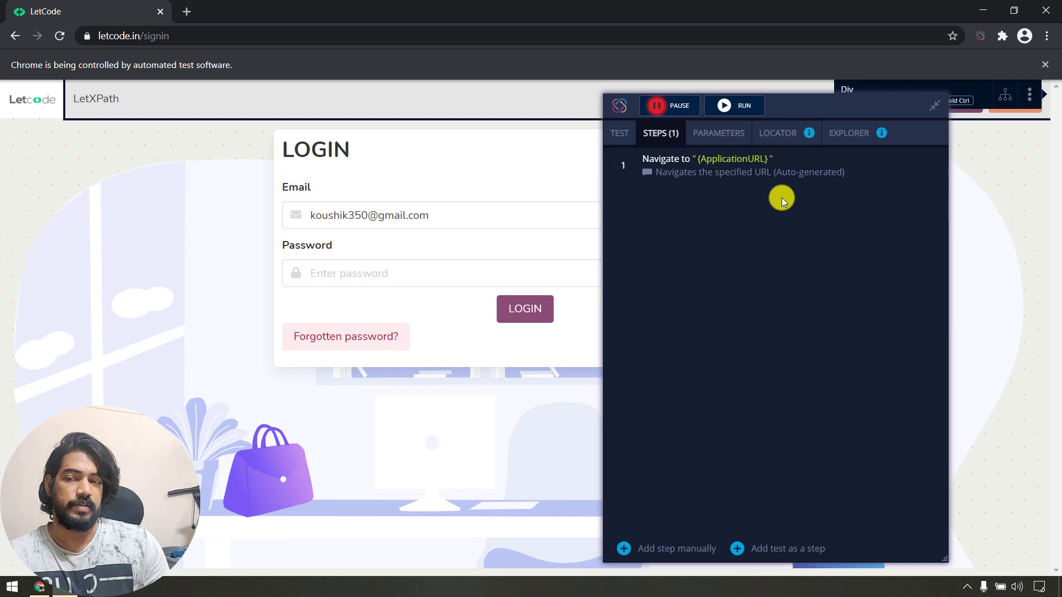
Visit the testing practice and input fields pages from the LetCode home page, then return home.
{"action": "left_click", "coordinate": [23, 91]}
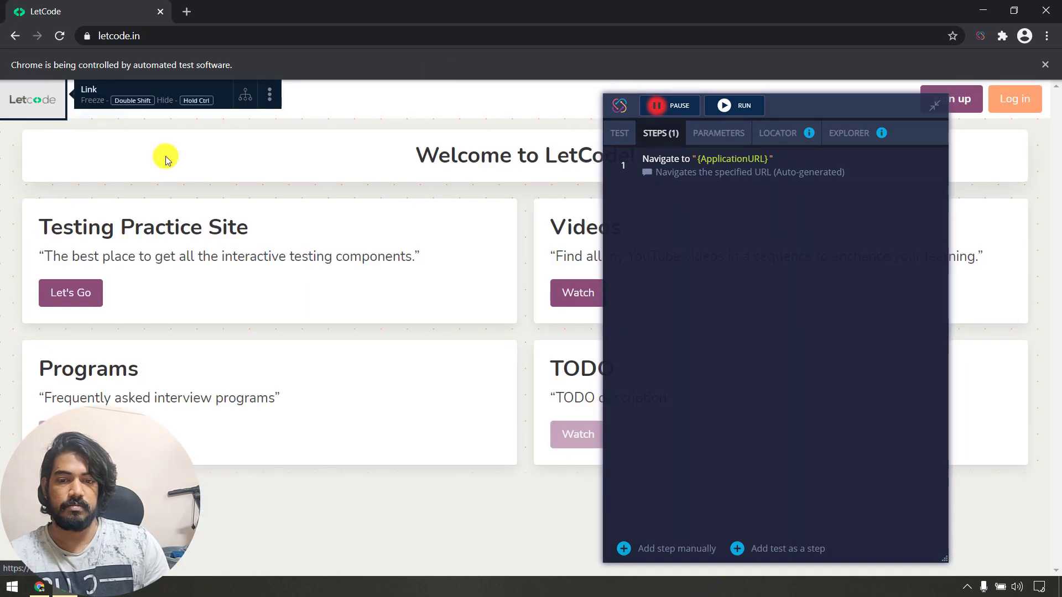
{"action": "left_click", "coordinate": [67, 294]}
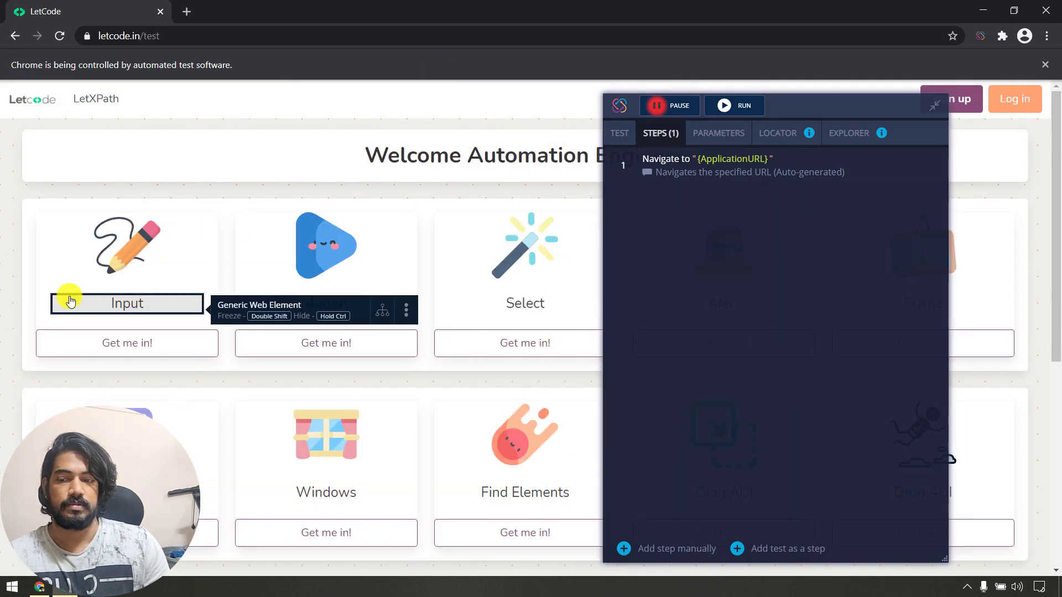
{"action": "left_click", "coordinate": [114, 354]}
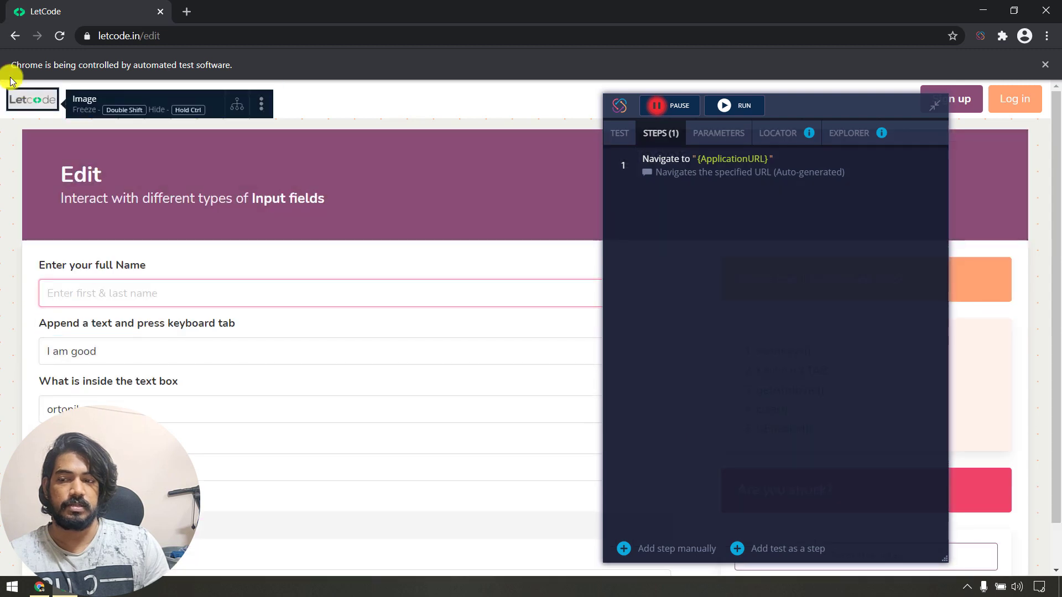
{"action": "left_click", "coordinate": [28, 99]}
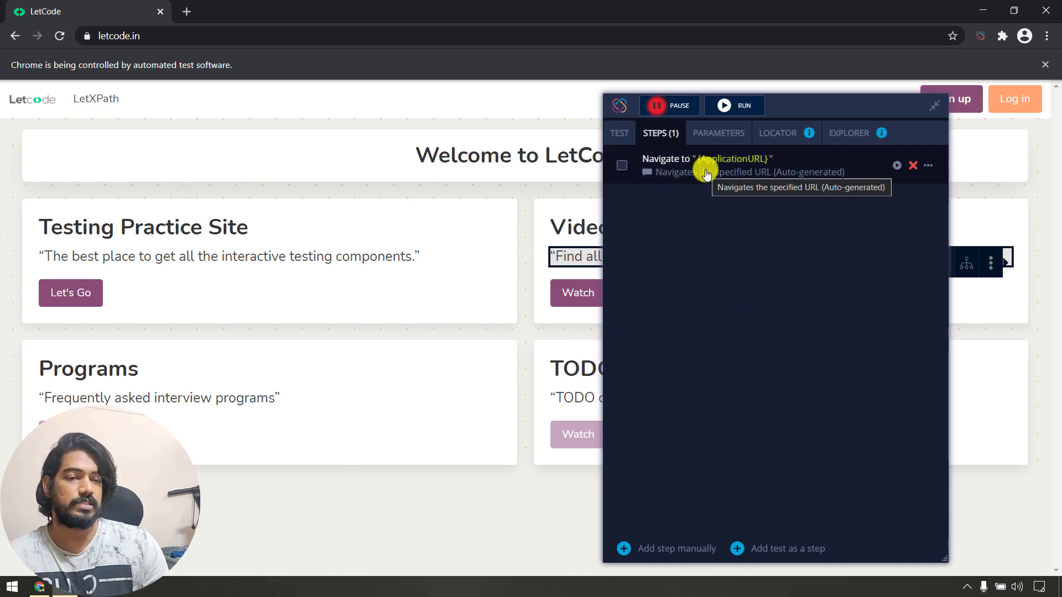
Play back the recorded test and bring the TestProject dashboard forward.
{"action": "left_click", "coordinate": [896, 167]}
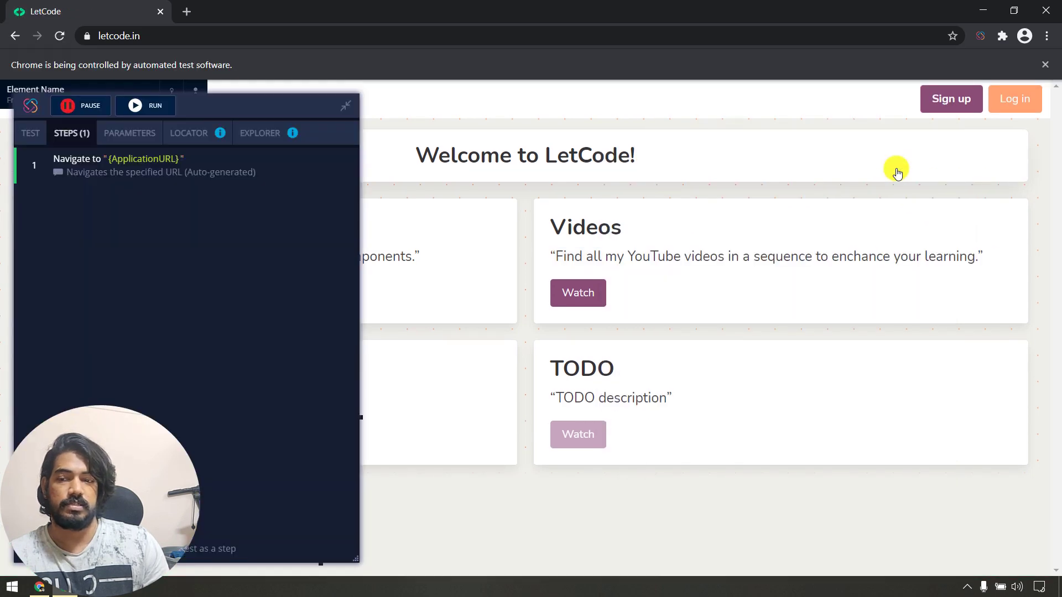
{"action": "left_click_drag", "start_coordinate": [220, 107], "coordinate": [732, 238]}
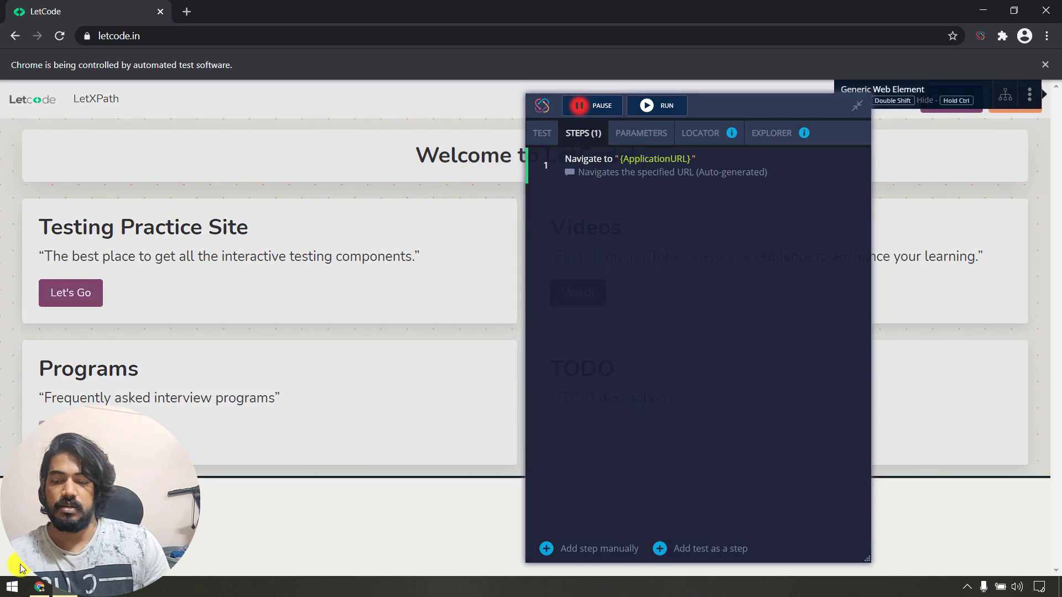
{"action": "left_click", "coordinate": [40, 587]}
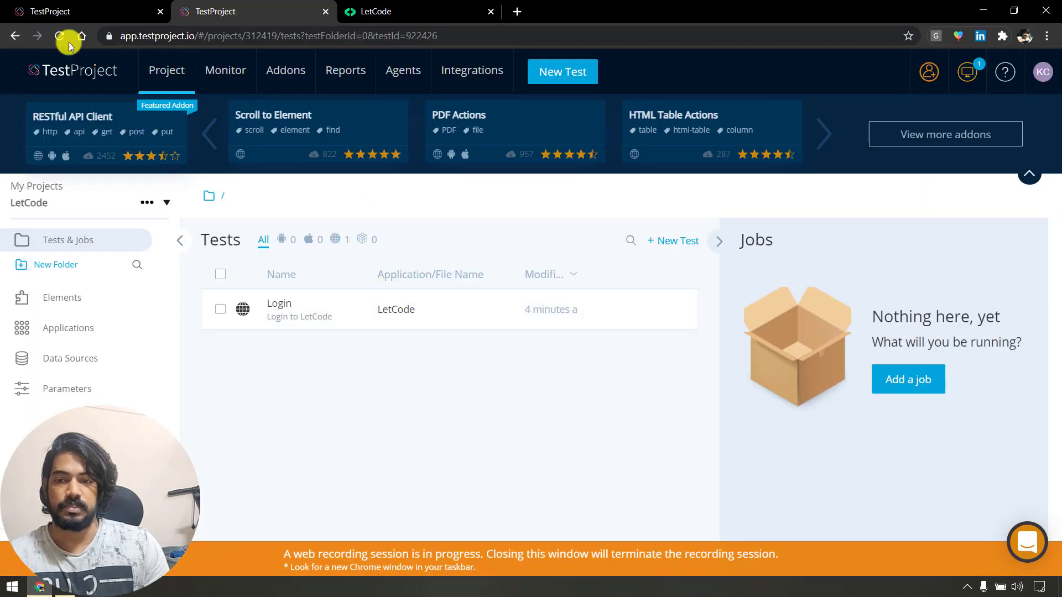
Check the LetCode project's Login test in the dashboard, then minimize it to show the recording window.
{"action": "left_click", "coordinate": [52, 11]}
{"action": "left_click", "coordinate": [271, 5]}
{"action": "mouse_move", "coordinate": [583, 316]}
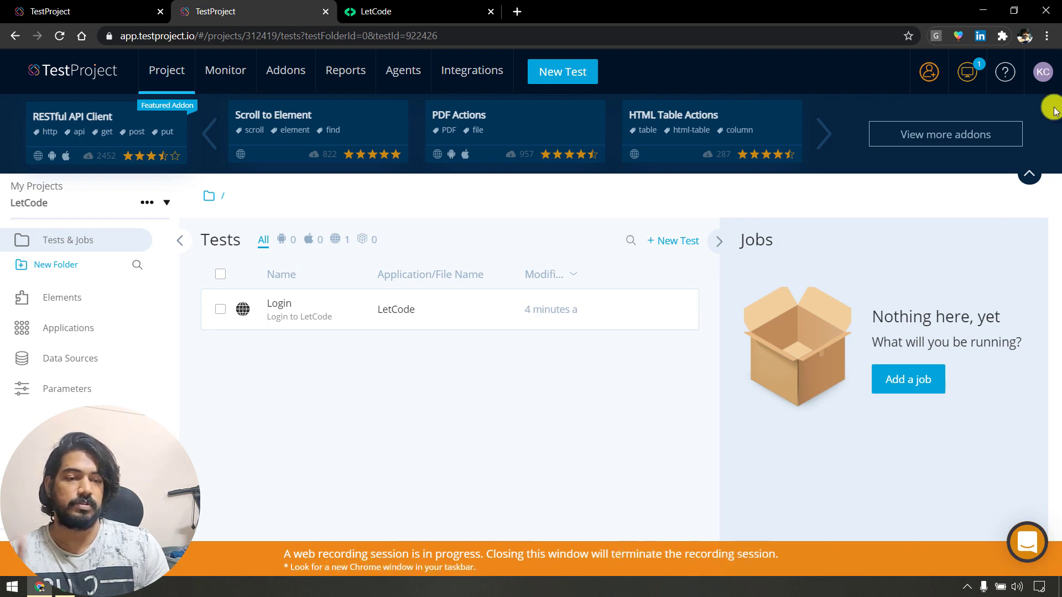
{"action": "left_click", "coordinate": [982, 10]}
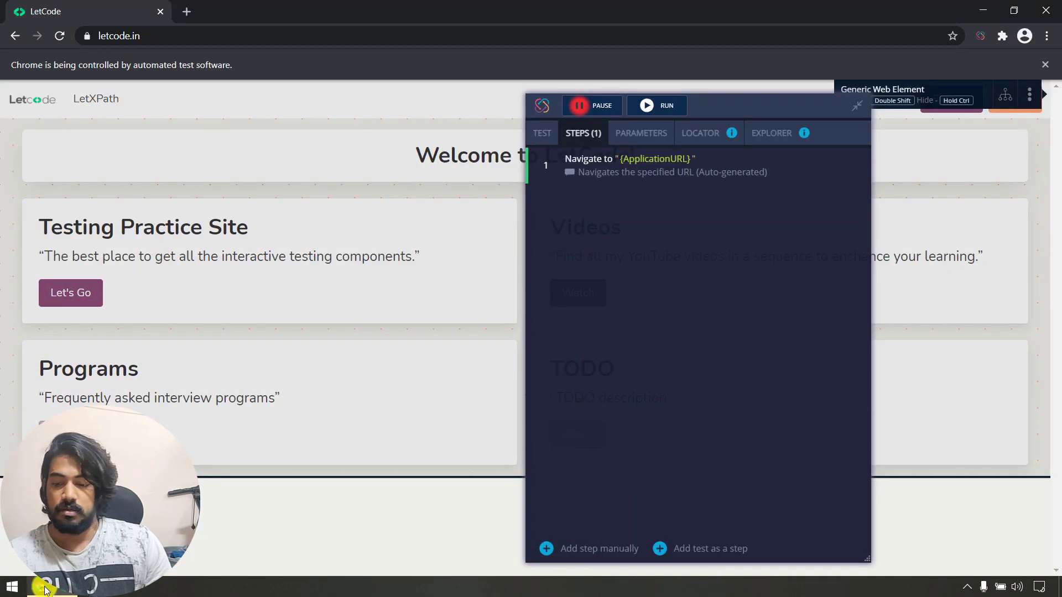
Move the recorder panel to the left and cancel adding another test as a step.
{"action": "left_click", "coordinate": [63, 587]}
{"action": "left_click", "coordinate": [63, 587]}
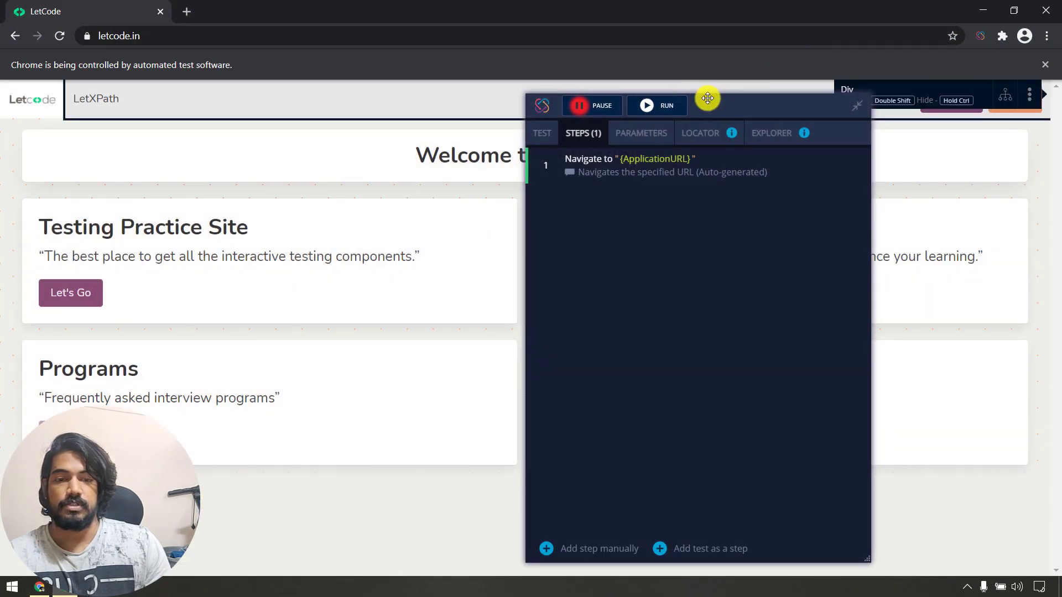
{"action": "left_click_drag", "start_coordinate": [707, 98], "coordinate": [331, 91]}
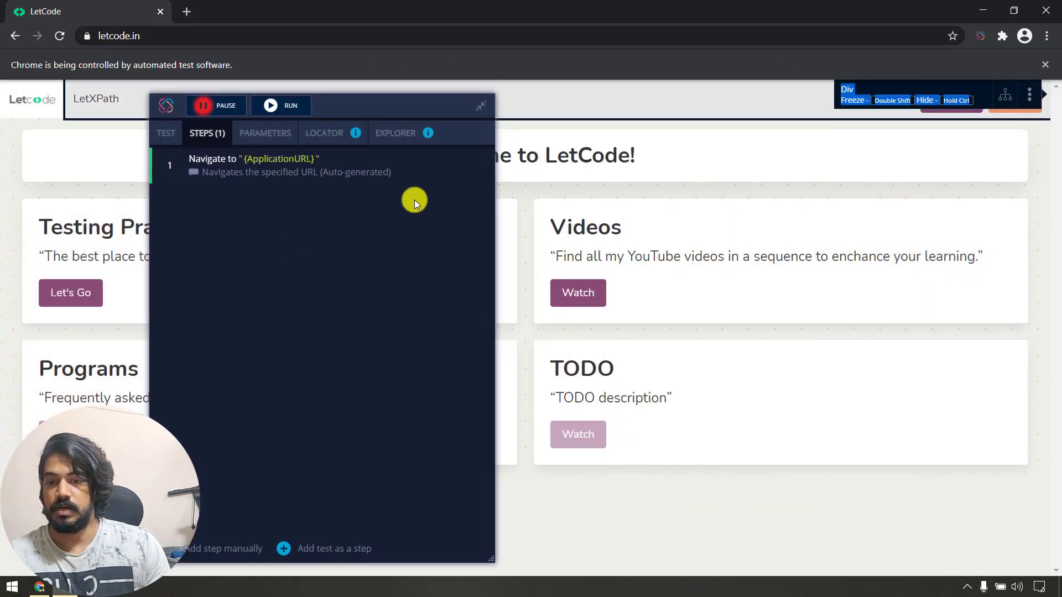
{"action": "left_click", "coordinate": [330, 548]}
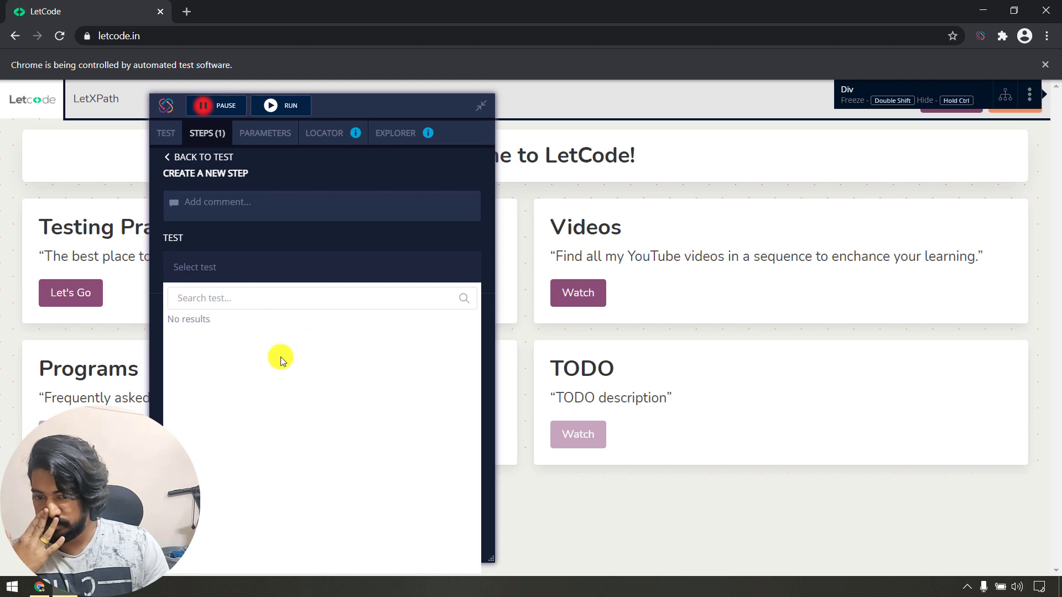
{"action": "left_click", "coordinate": [203, 157]}
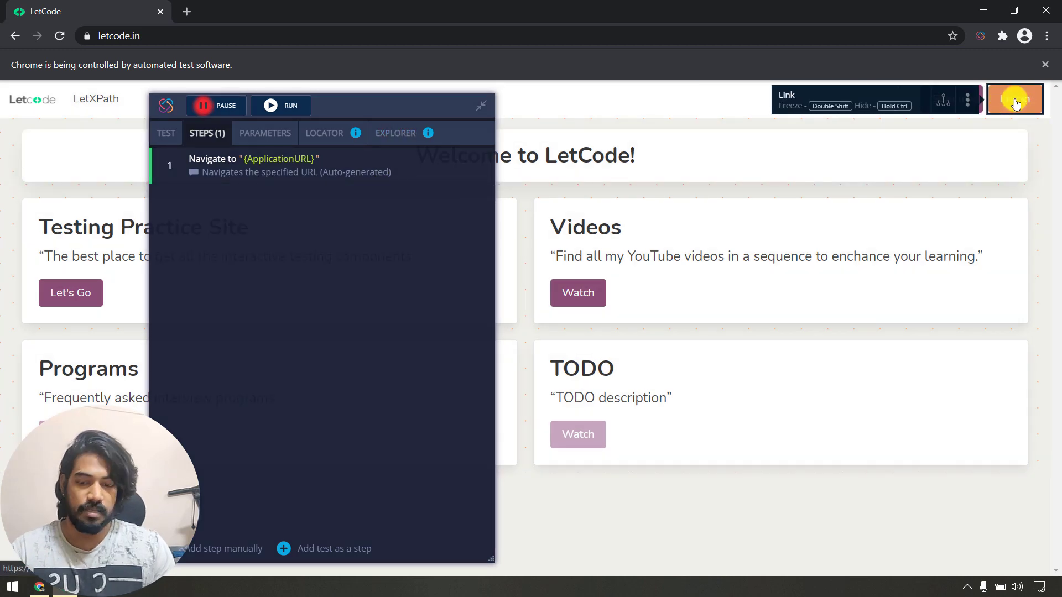
Save the Log in link as an element, reviewing its XPath locators, and hit a duplicate-name error.
{"action": "right_click", "coordinate": [1016, 103]}
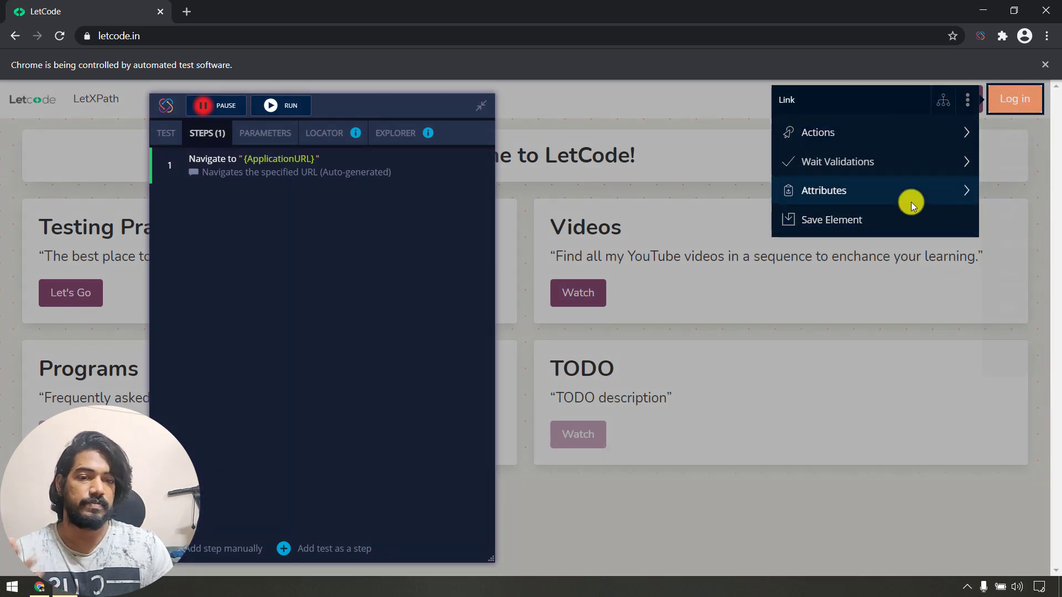
{"action": "left_click", "coordinate": [852, 224]}
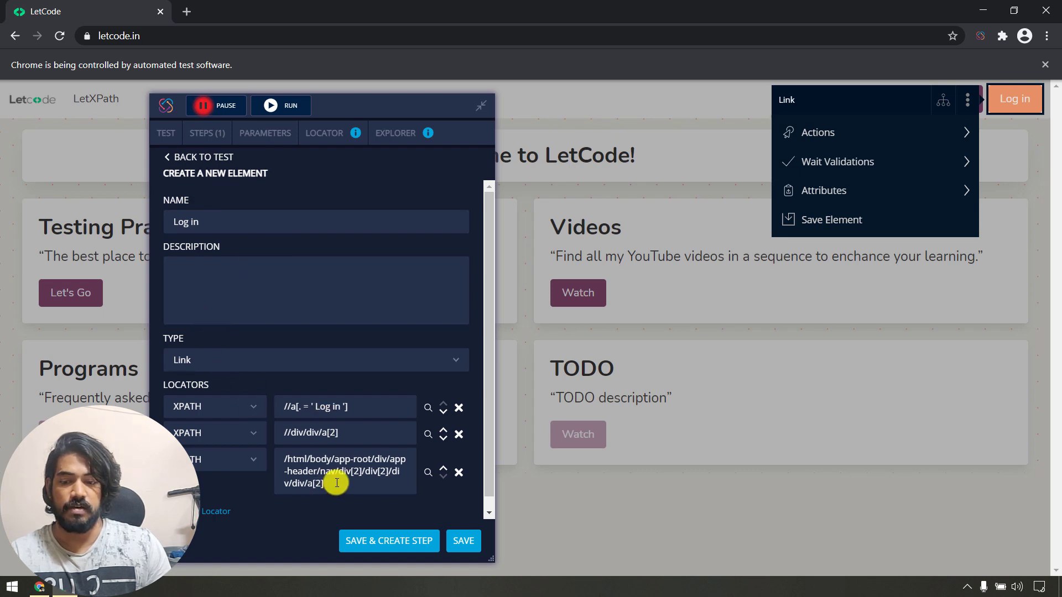
{"action": "left_click_drag", "start_coordinate": [332, 485], "coordinate": [247, 455]}
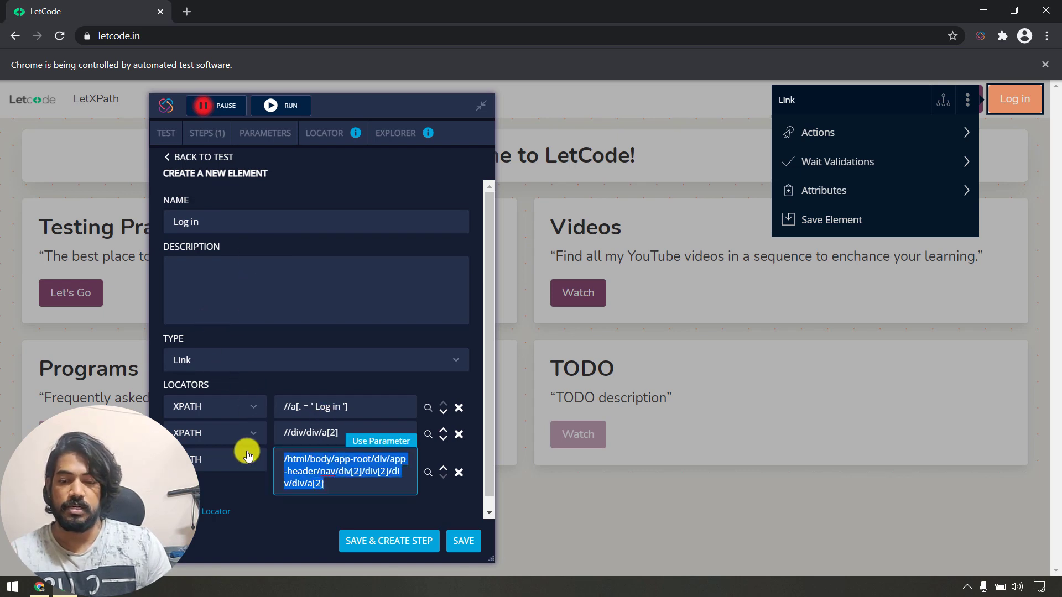
{"action": "left_click", "coordinate": [300, 433]}
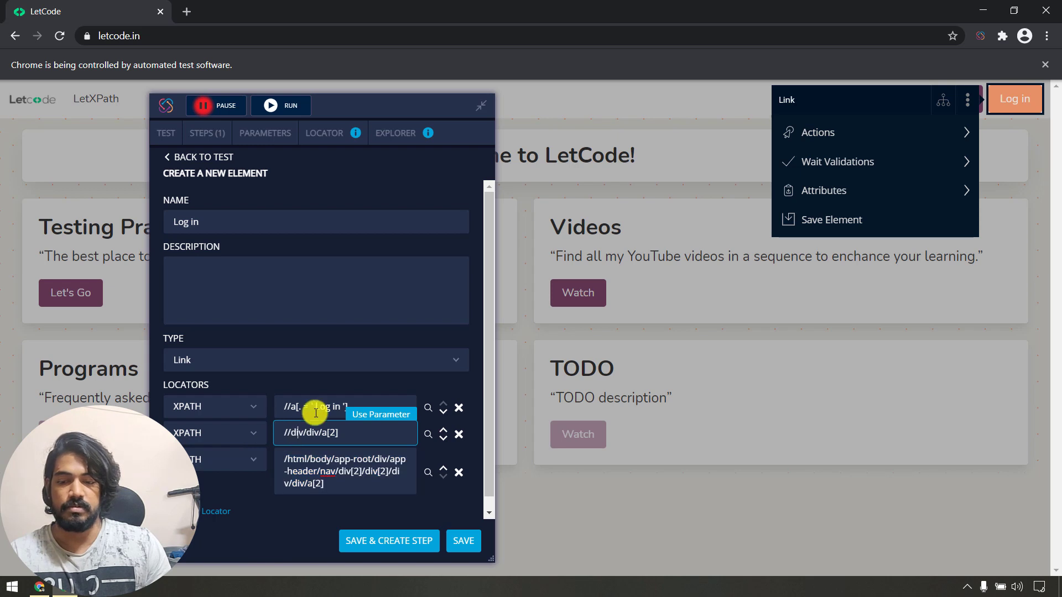
{"action": "double_click", "coordinate": [316, 413]}
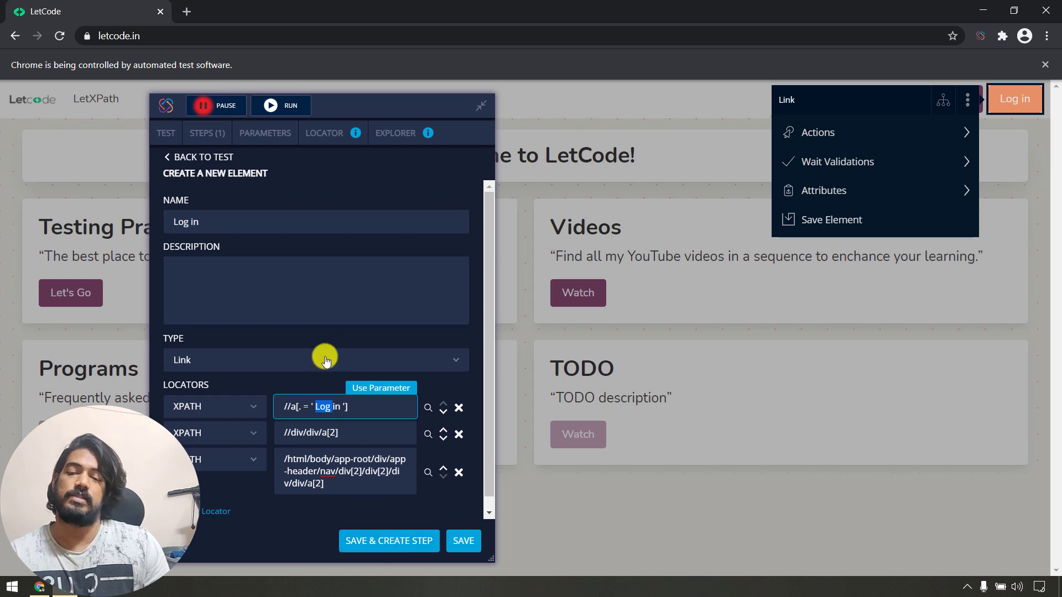
{"action": "scroll", "coordinate": [330, 349], "scroll_direction": "down", "scroll_amount": 1}
{"action": "left_click", "coordinate": [406, 545]}
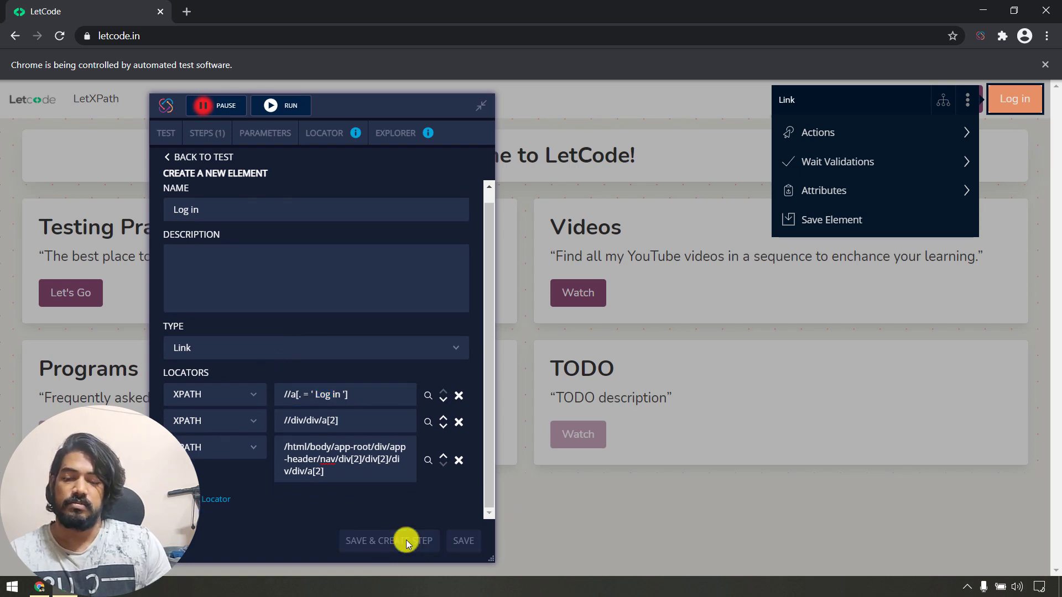
Rename the new element to 'click login'.
{"action": "scroll", "coordinate": [310, 268], "scroll_direction": "up", "scroll_amount": 1}
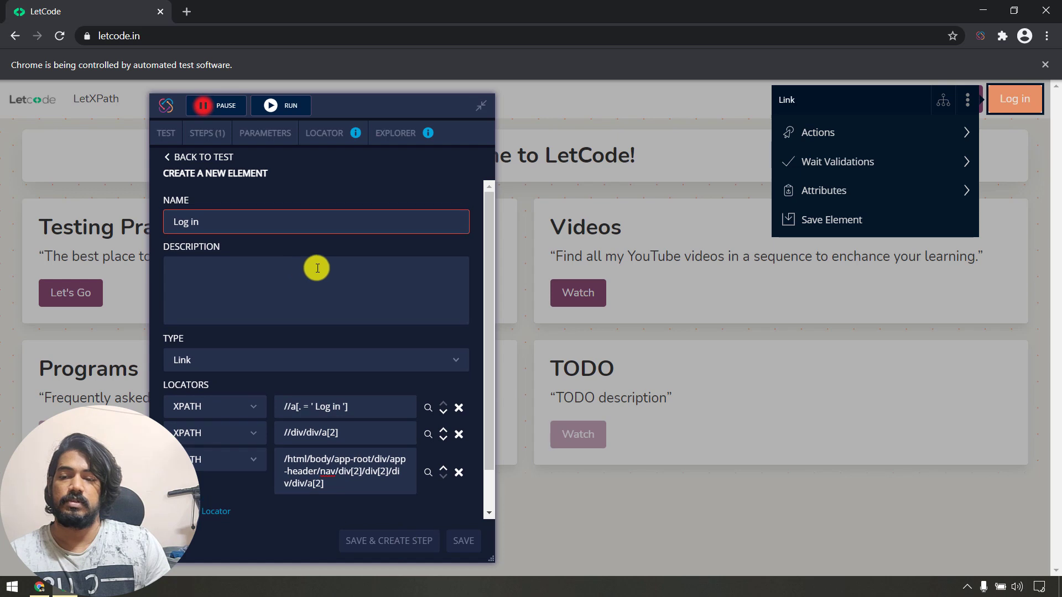
{"action": "scroll", "coordinate": [307, 327], "scroll_direction": "down", "scroll_amount": 4}
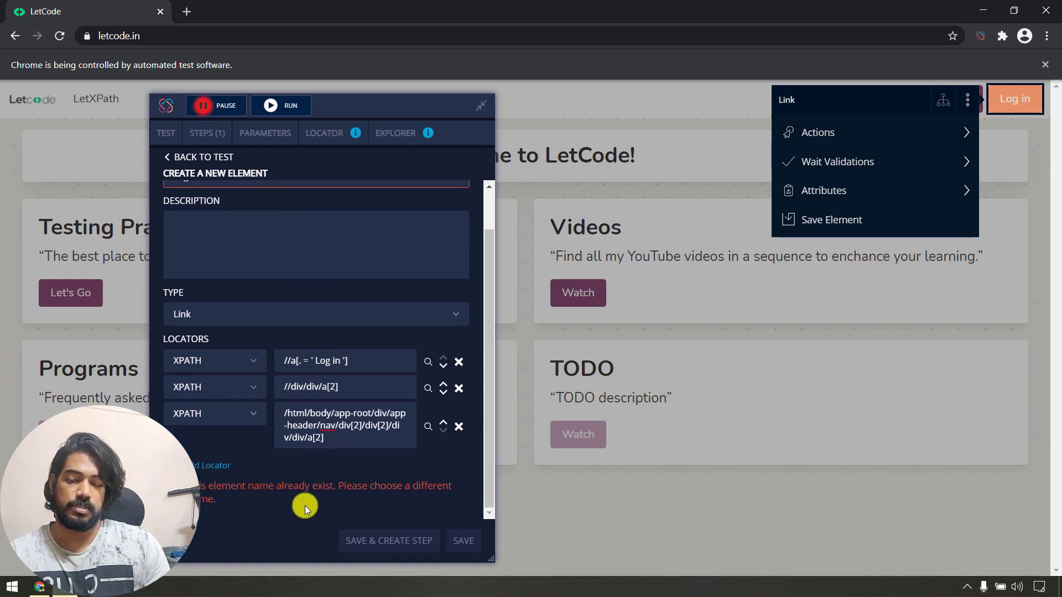
{"action": "scroll", "coordinate": [287, 332], "scroll_direction": "up", "scroll_amount": 4}
{"action": "left_click_drag", "start_coordinate": [220, 221], "coordinate": [88, 232]}
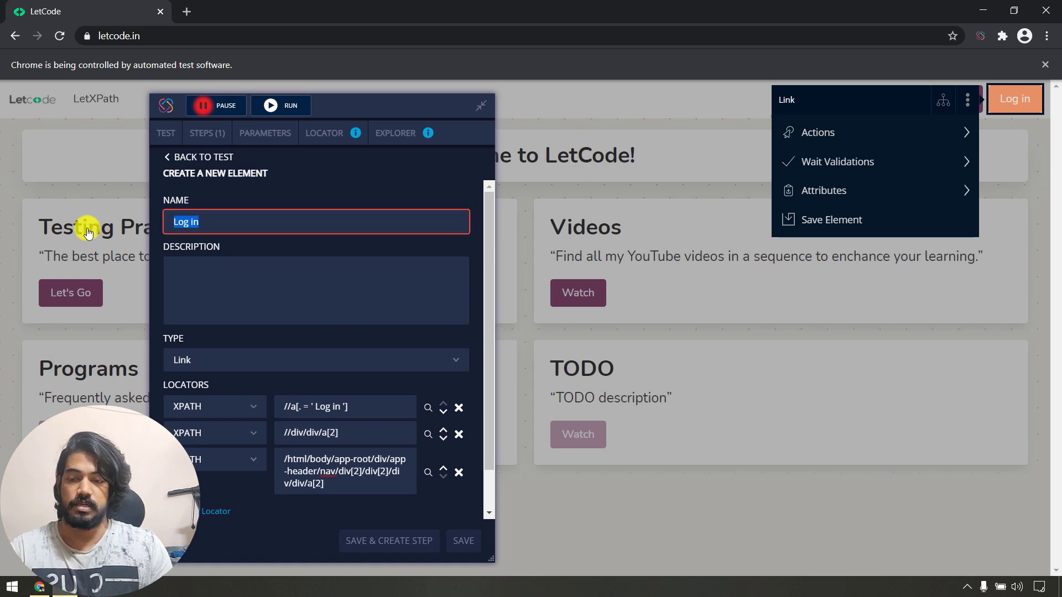
{"action": "type", "text": "click lo"}
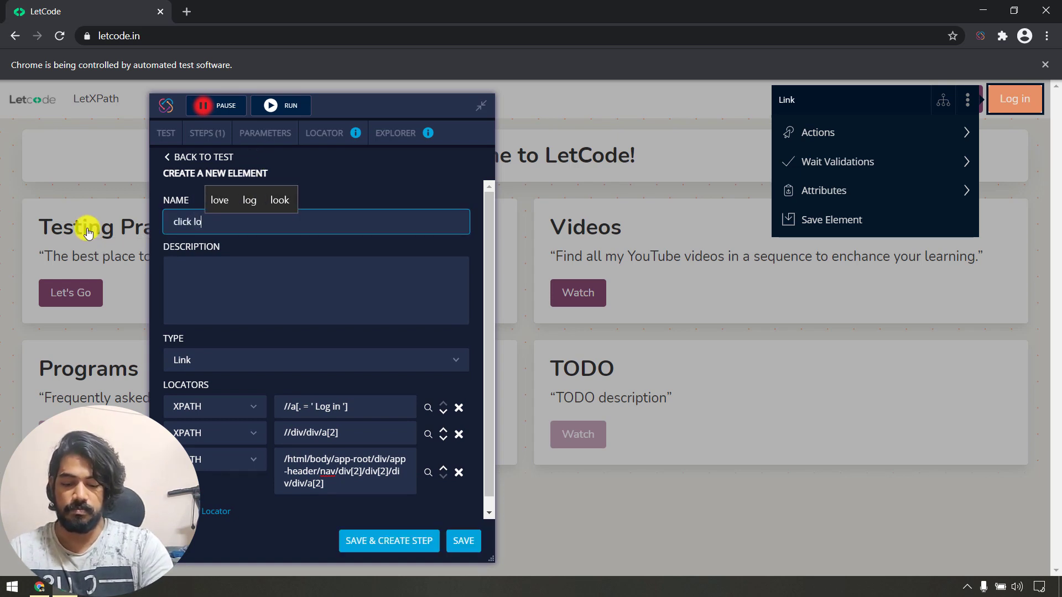
{"action": "type", "text": "gin"}
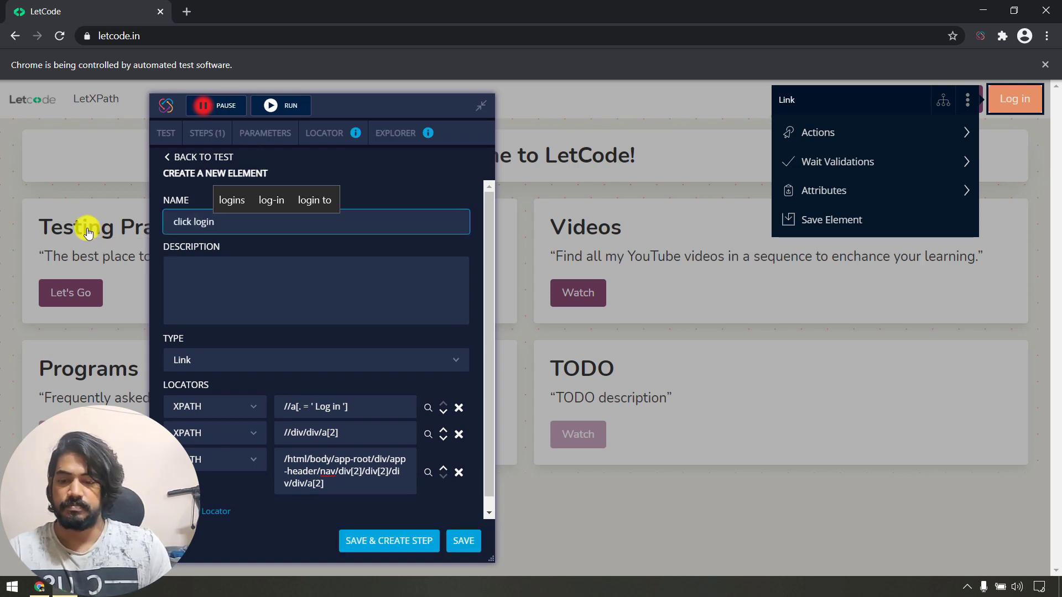
{"action": "left_click", "coordinate": [360, 541]}
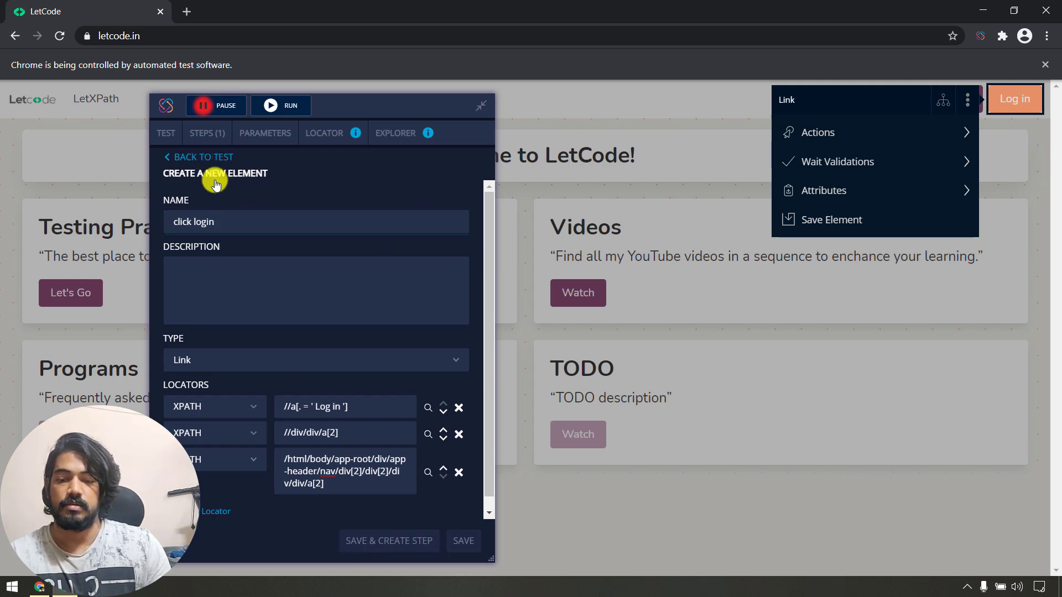
{"action": "scroll", "coordinate": [273, 315], "scroll_direction": "down", "scroll_amount": 1}
{"action": "scroll", "coordinate": [243, 265], "scroll_direction": "up", "scroll_amount": 1}
Leave the element form and view the Locator and Explorer tabs for letcode.in's elements.
{"action": "left_click", "coordinate": [215, 160]}
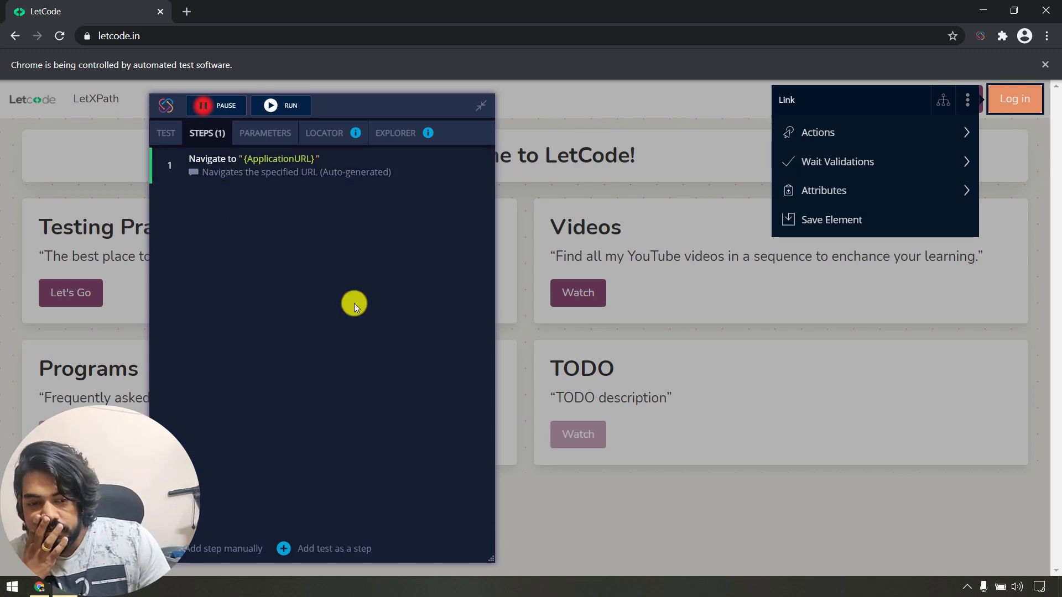
{"action": "mouse_move", "coordinate": [877, 138]}
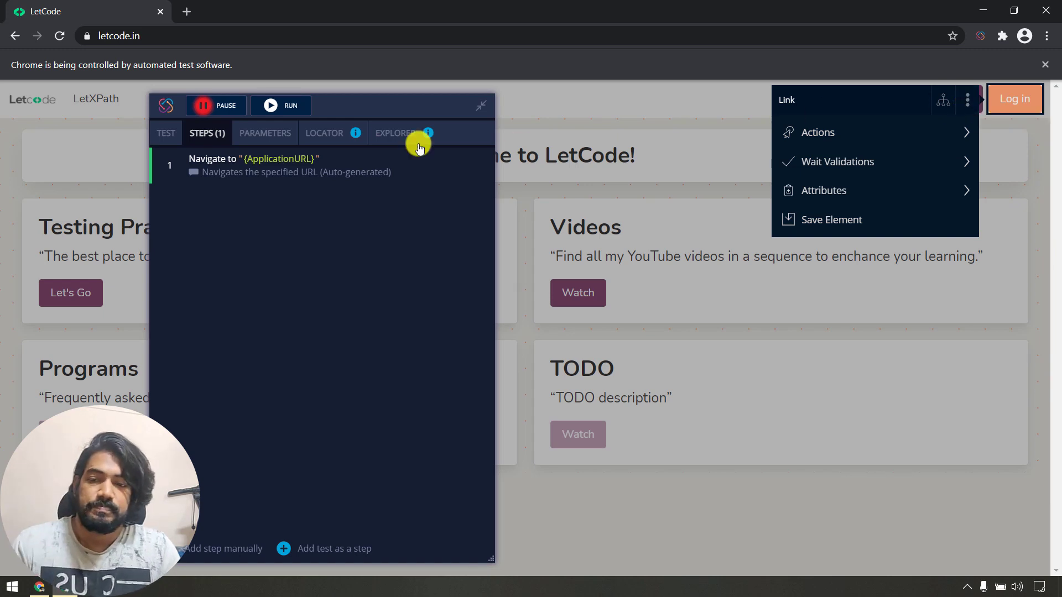
{"action": "left_click", "coordinate": [331, 133]}
{"action": "left_click", "coordinate": [383, 126]}
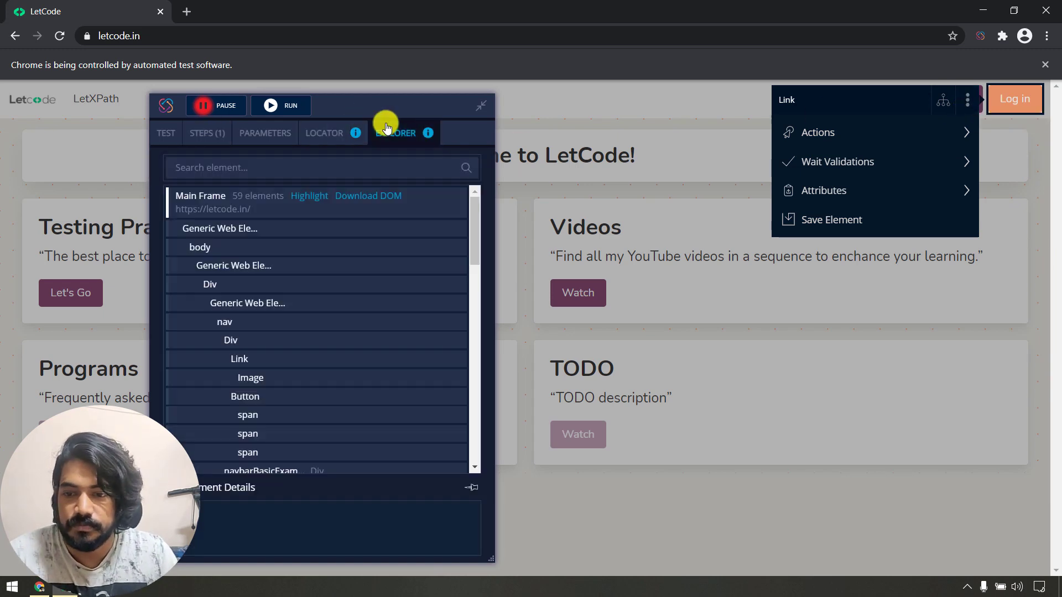
{"action": "left_click", "coordinate": [333, 143]}
Review the locator strategies, then draft a manual step using the Click action before abandoning it.
{"action": "left_click", "coordinate": [278, 186]}
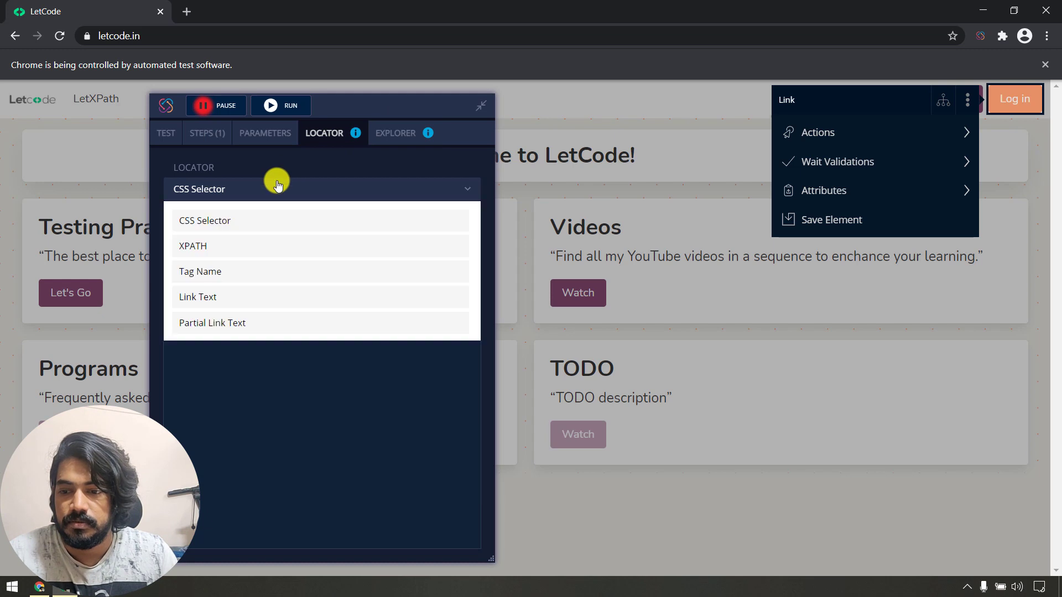
{"action": "left_click", "coordinate": [195, 132]}
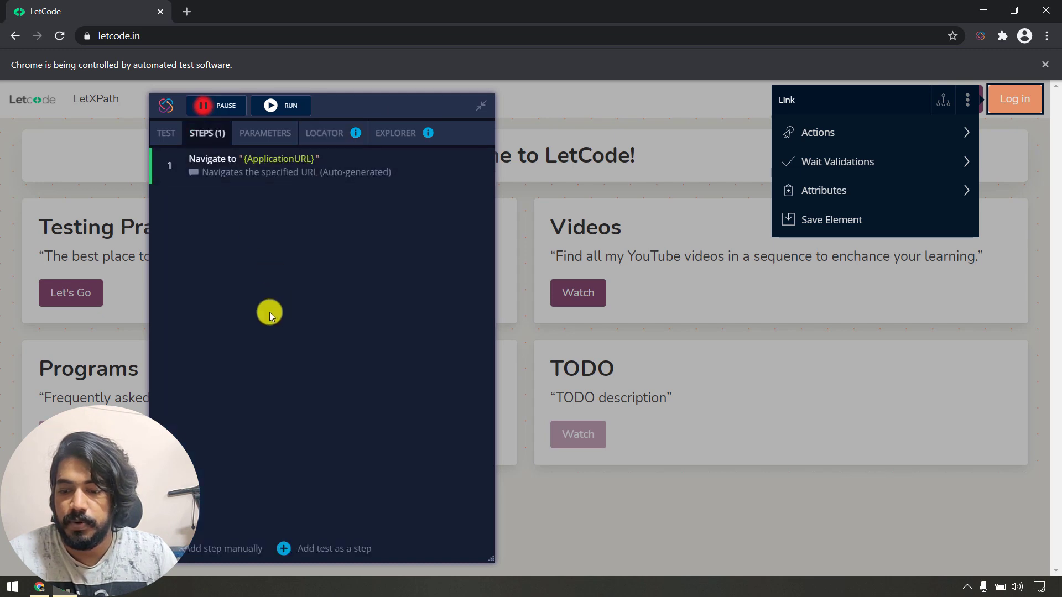
{"action": "left_click", "coordinate": [222, 550]}
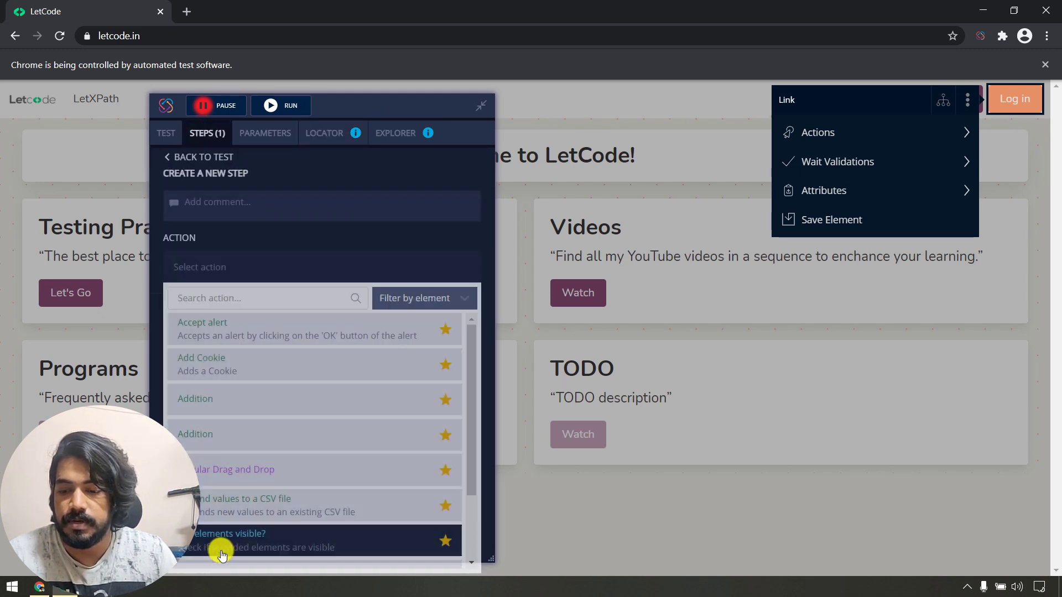
{"action": "scroll", "coordinate": [249, 379], "scroll_direction": "down", "scroll_amount": 3}
{"action": "scroll", "coordinate": [254, 438], "scroll_direction": "down", "scroll_amount": 3}
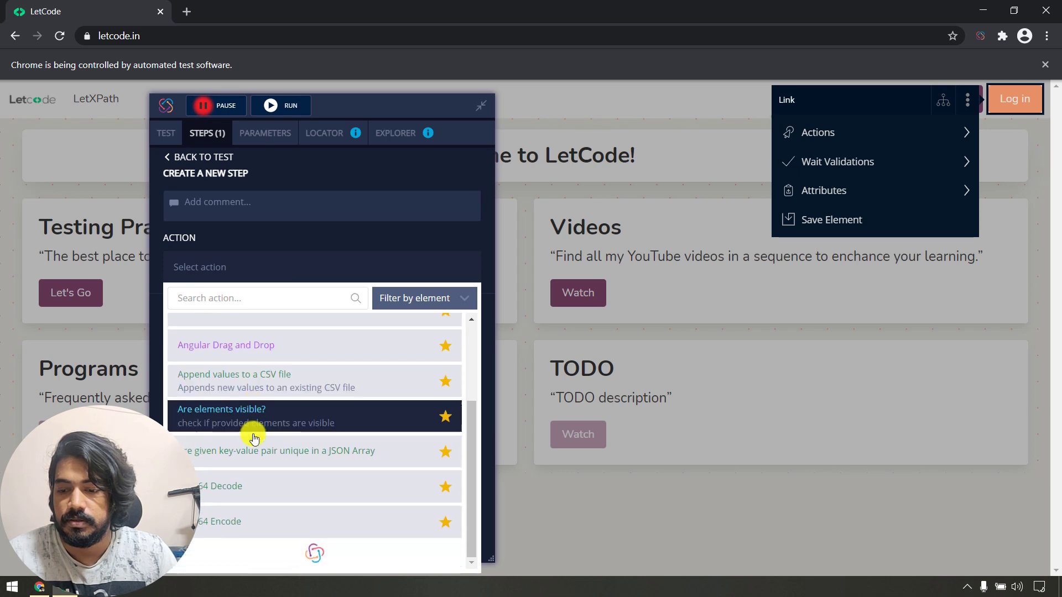
{"action": "left_click", "coordinate": [254, 437]}
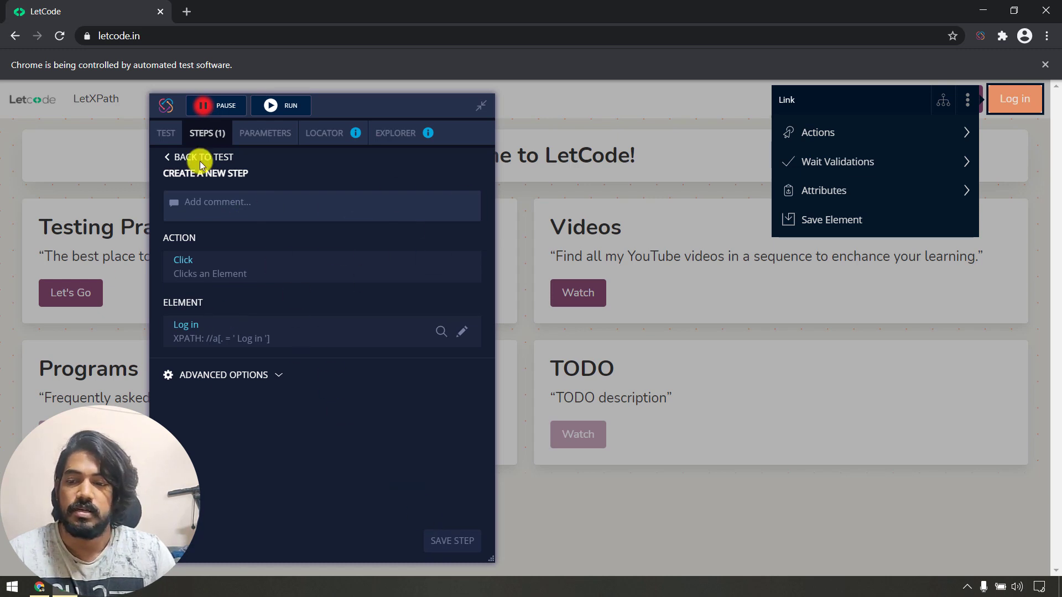
{"action": "left_click", "coordinate": [166, 133]}
Record a Click action on the Log in link and save it as the second step.
{"action": "left_click", "coordinate": [208, 134]}
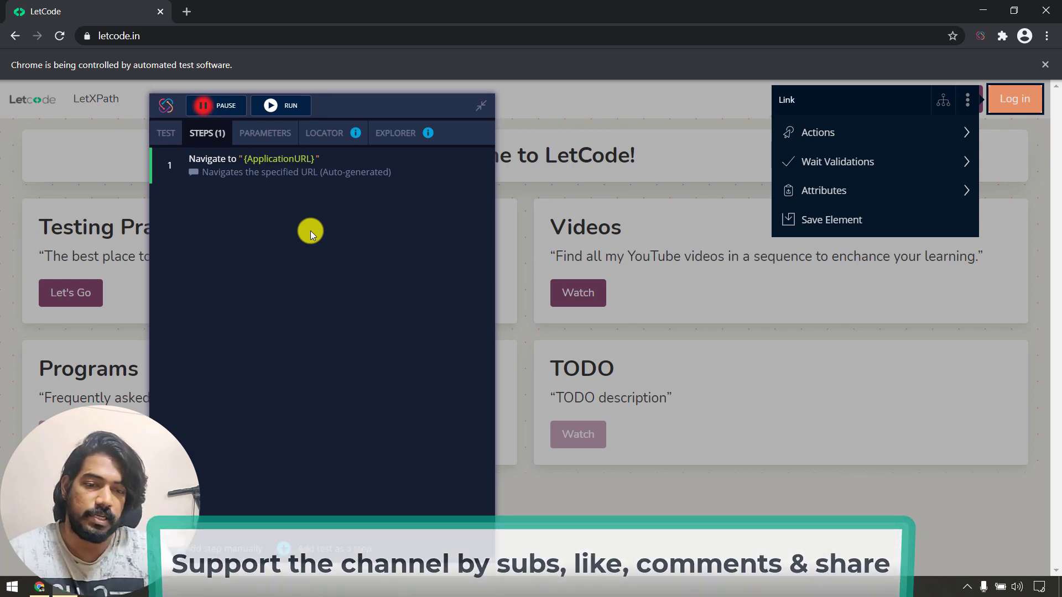
{"action": "left_click", "coordinate": [228, 108]}
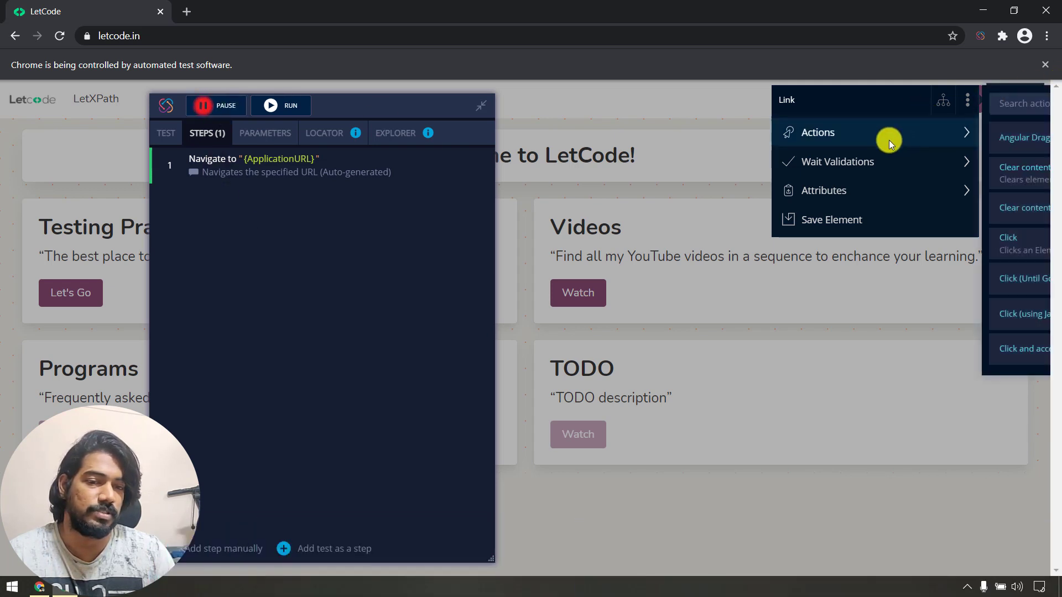
{"action": "left_click", "coordinate": [1013, 250]}
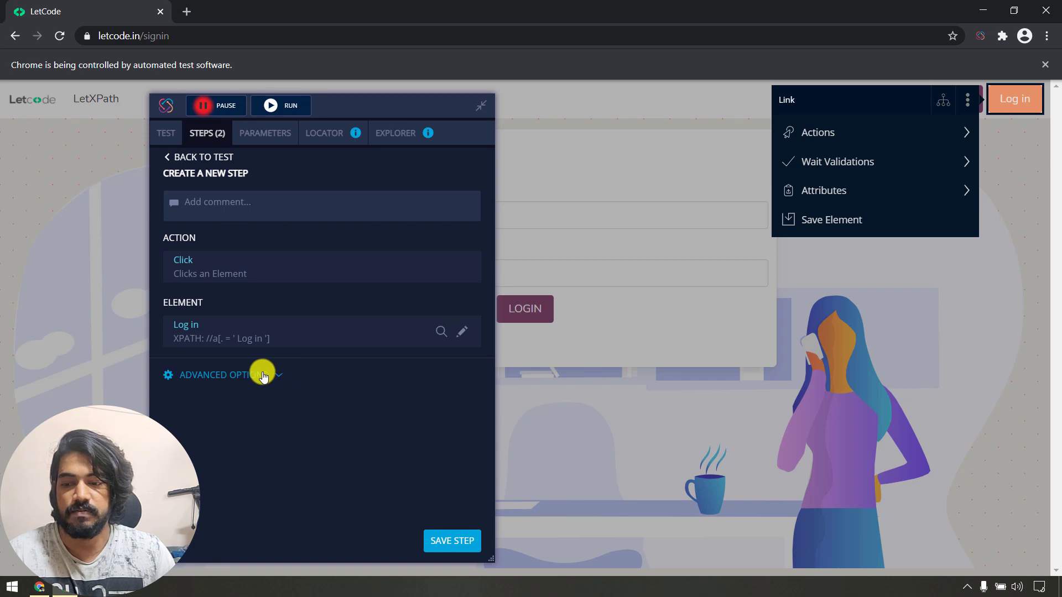
{"action": "left_click", "coordinate": [445, 546]}
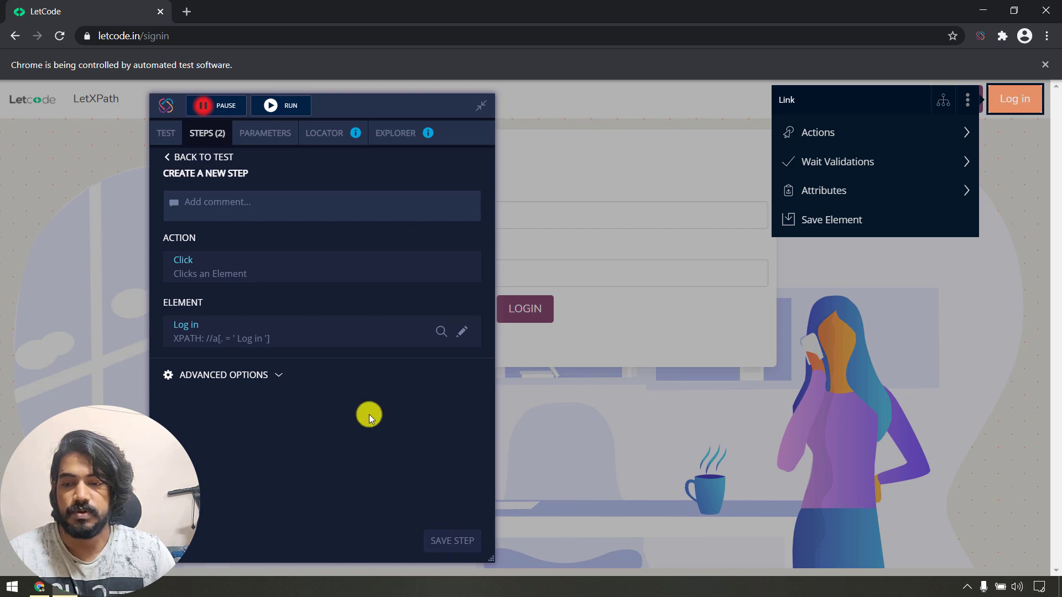
{"action": "left_click", "coordinate": [202, 156]}
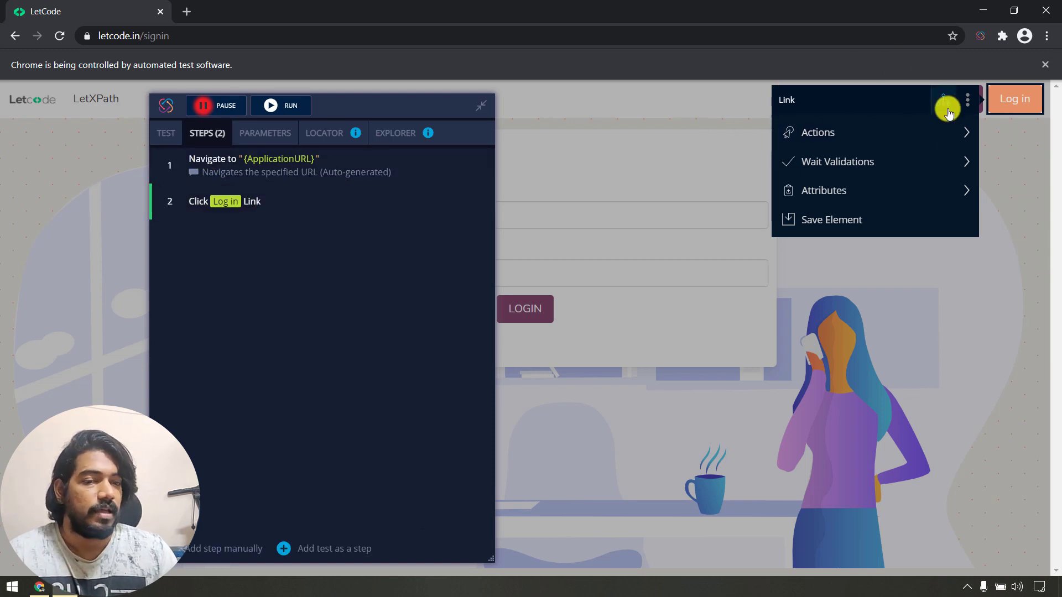
Unfreeze the element menu, record another Log in click, and focus the Email field.
{"action": "left_click", "coordinate": [966, 102]}
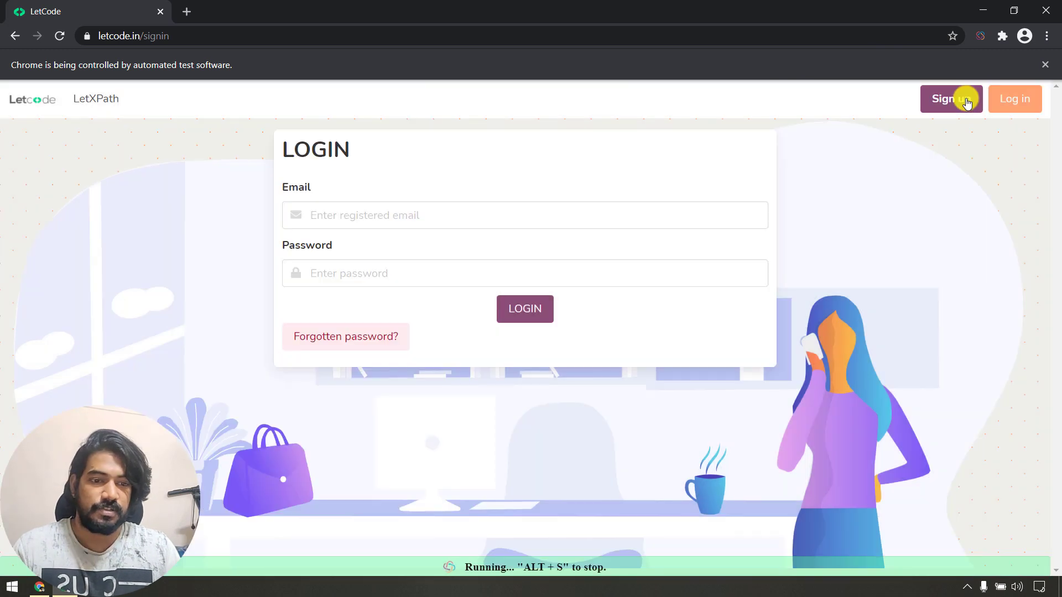
{"action": "left_click", "coordinate": [1020, 101]}
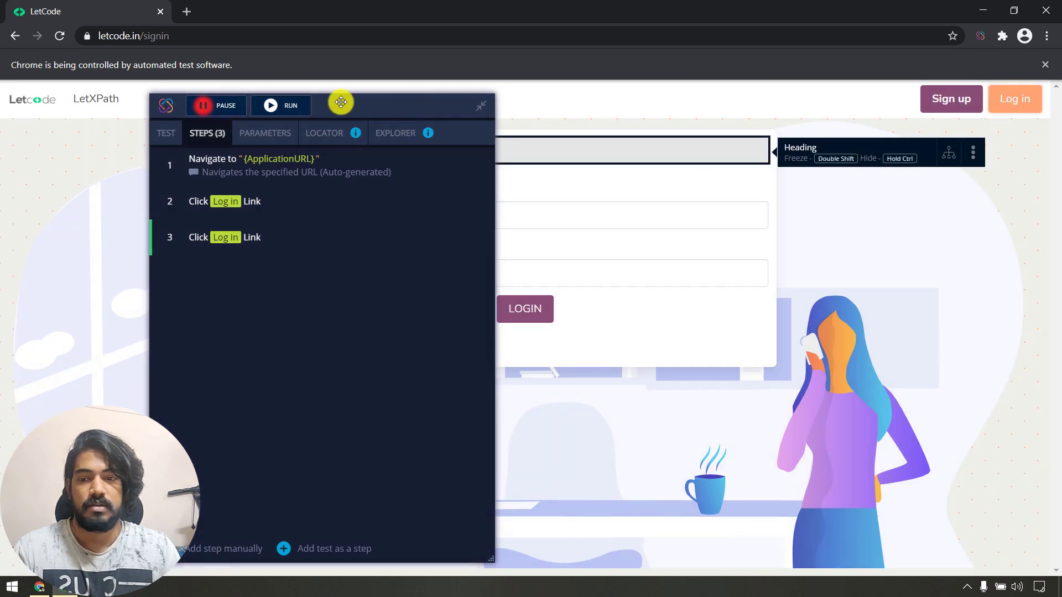
{"action": "left_click_drag", "start_coordinate": [399, 107], "coordinate": [995, 135]}
{"action": "left_click", "coordinate": [405, 210]}
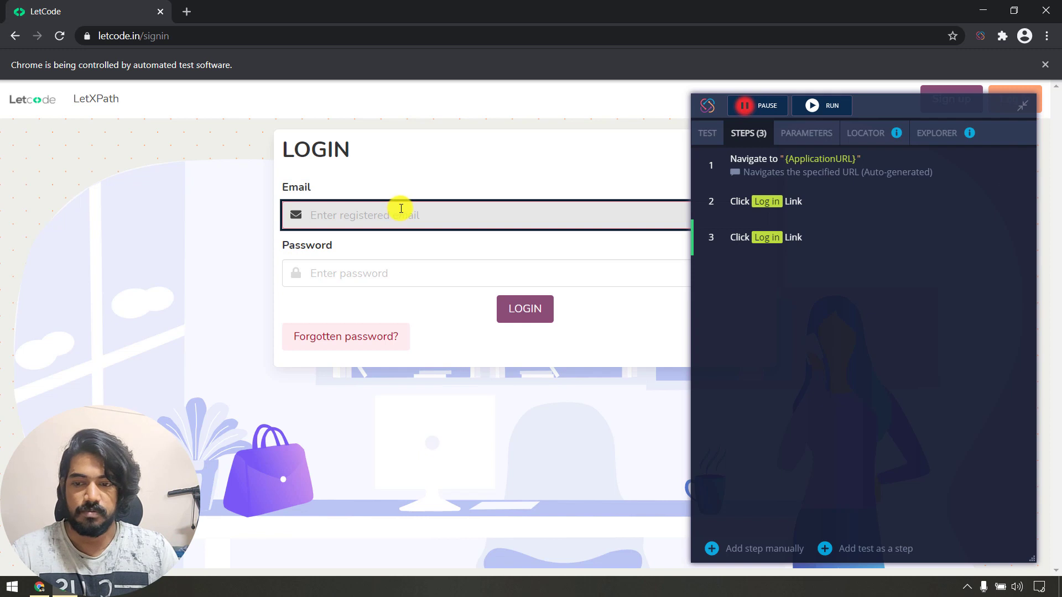
Choose the Type text action for the Email field by searching 'type' in the action list.
{"action": "right_click", "coordinate": [401, 208]}
{"action": "mouse_move", "coordinate": [881, 244]}
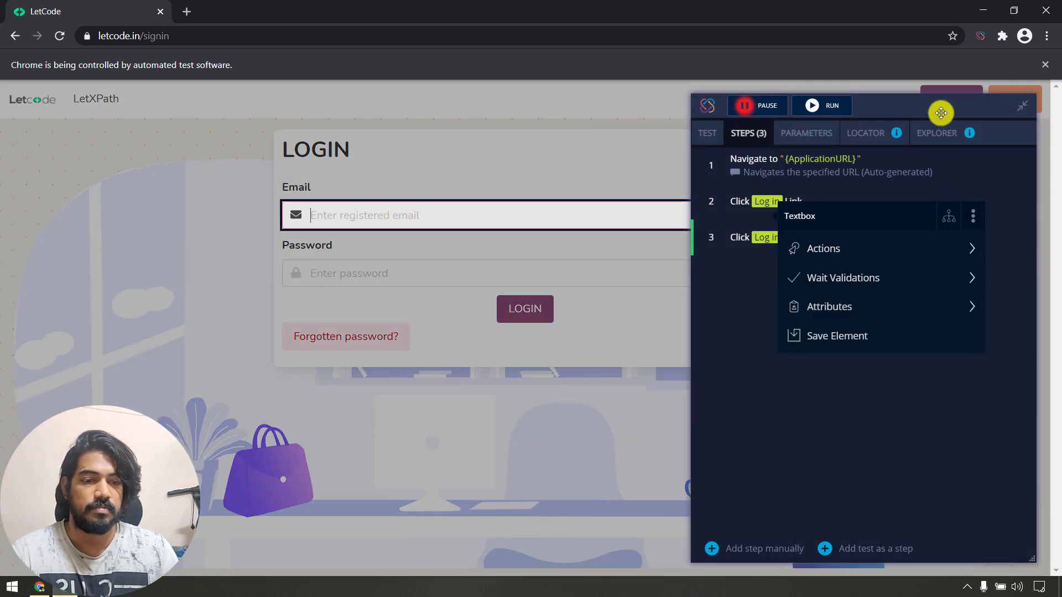
{"action": "left_click_drag", "start_coordinate": [940, 111], "coordinate": [236, 83]}
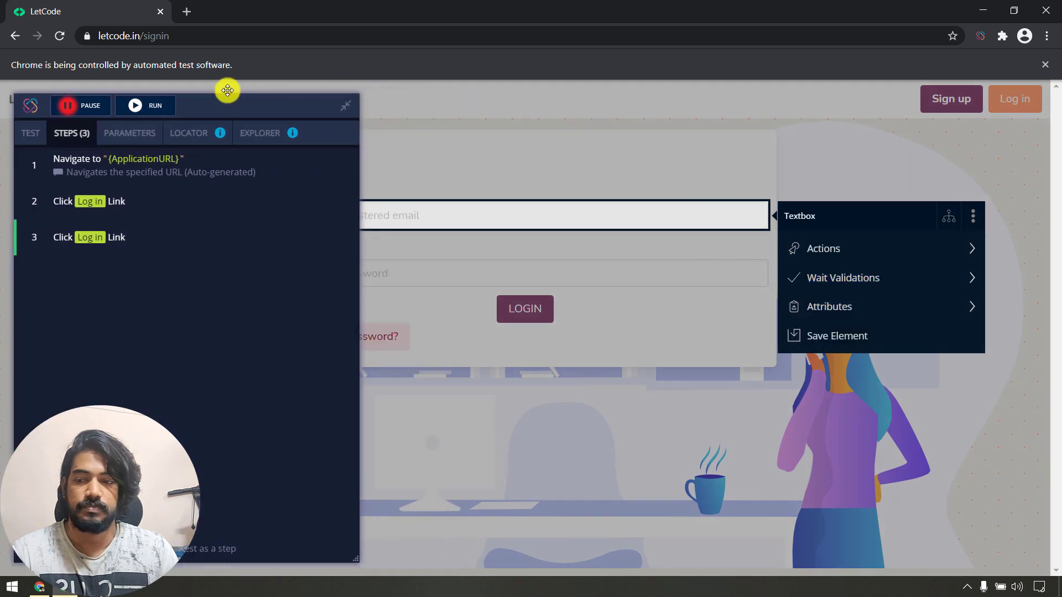
{"action": "mouse_move", "coordinate": [934, 252]}
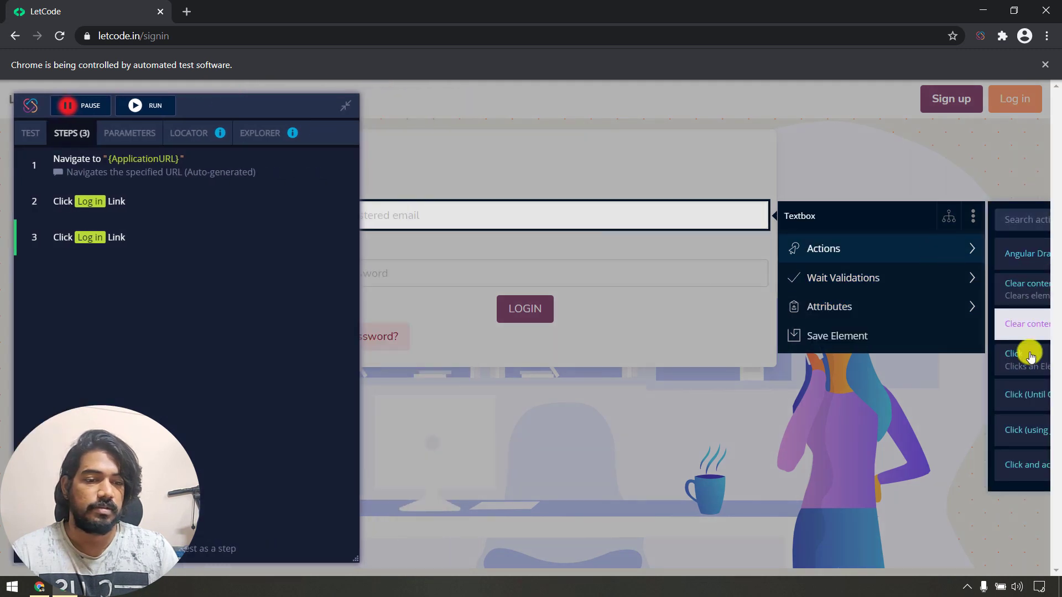
{"action": "scroll", "coordinate": [1022, 446], "scroll_direction": "down", "scroll_amount": 3}
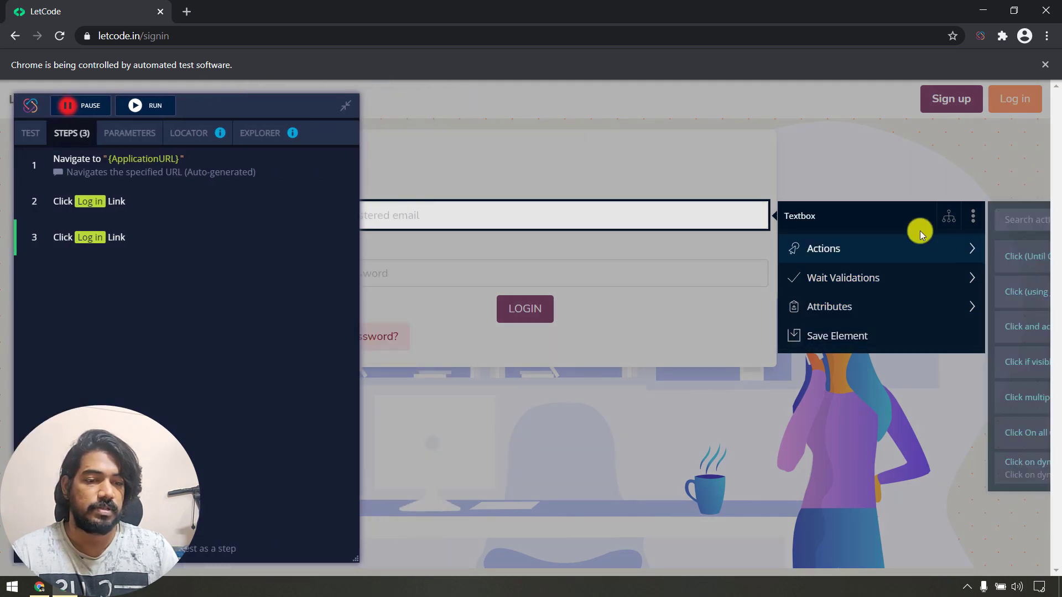
{"action": "left_click_drag", "start_coordinate": [921, 228], "coordinate": [534, 129]}
{"action": "mouse_move", "coordinate": [564, 159]}
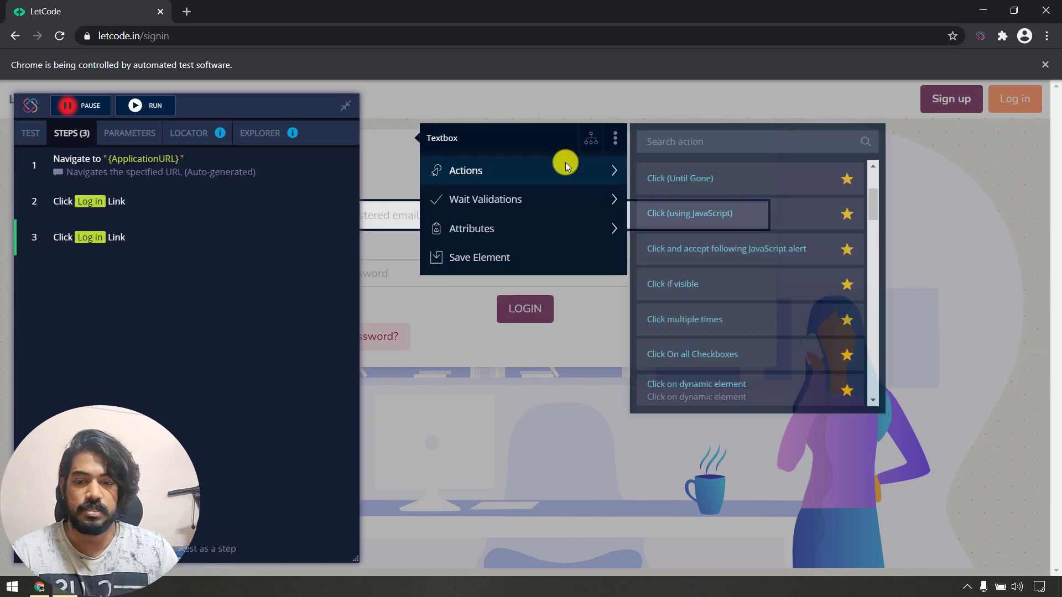
{"action": "scroll", "coordinate": [709, 289], "scroll_direction": "down", "scroll_amount": 5}
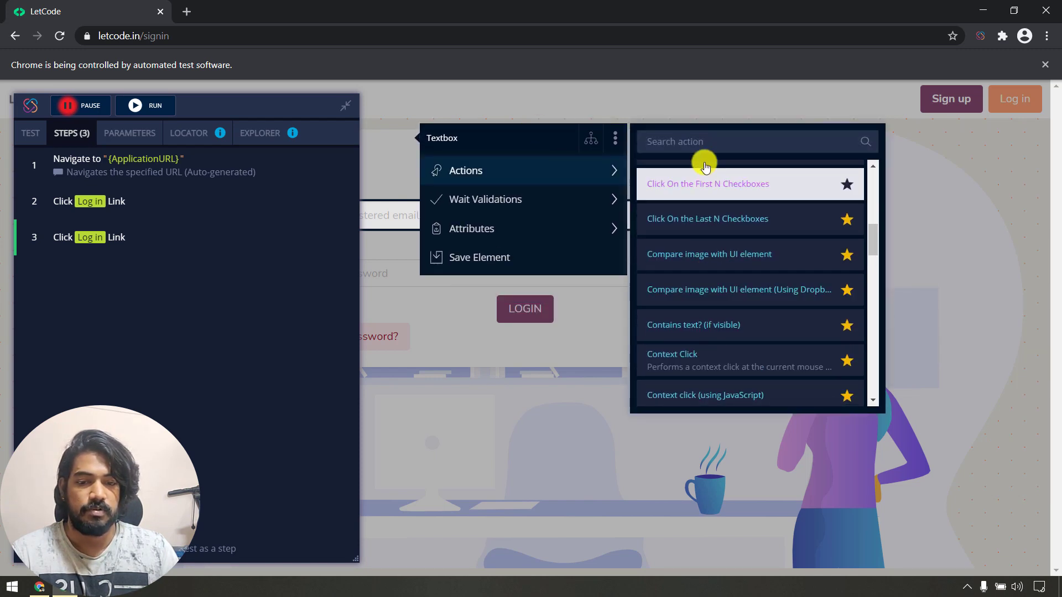
{"action": "left_click", "coordinate": [704, 150]}
{"action": "type", "text": "tupe"}
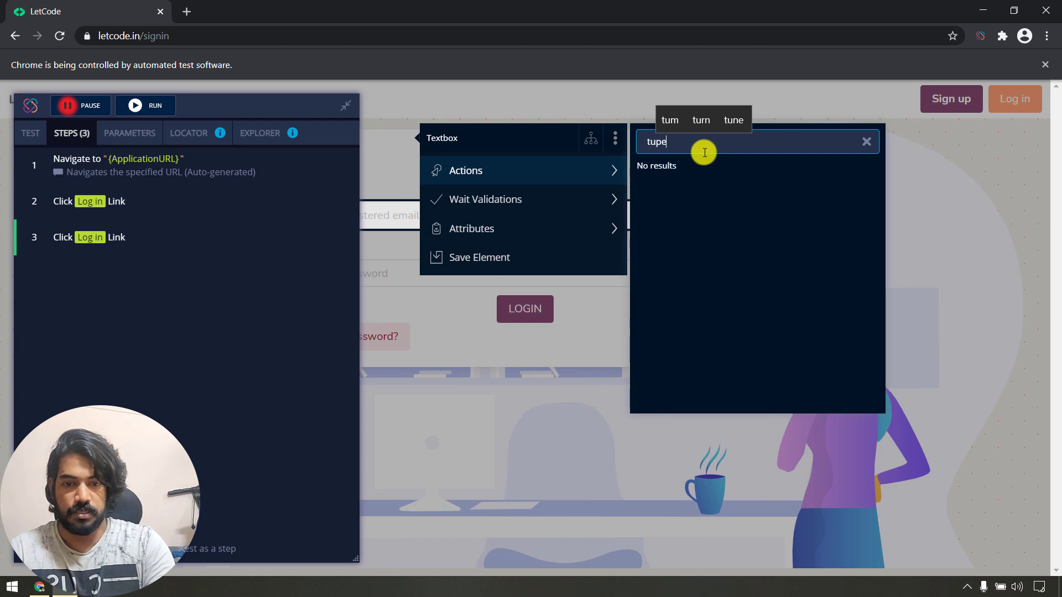
{"action": "key", "text": "BackSpace"}
{"action": "key", "text": "BackSpace"}
{"action": "key", "text": "BackSpace"}
{"action": "type", "text": "y"}
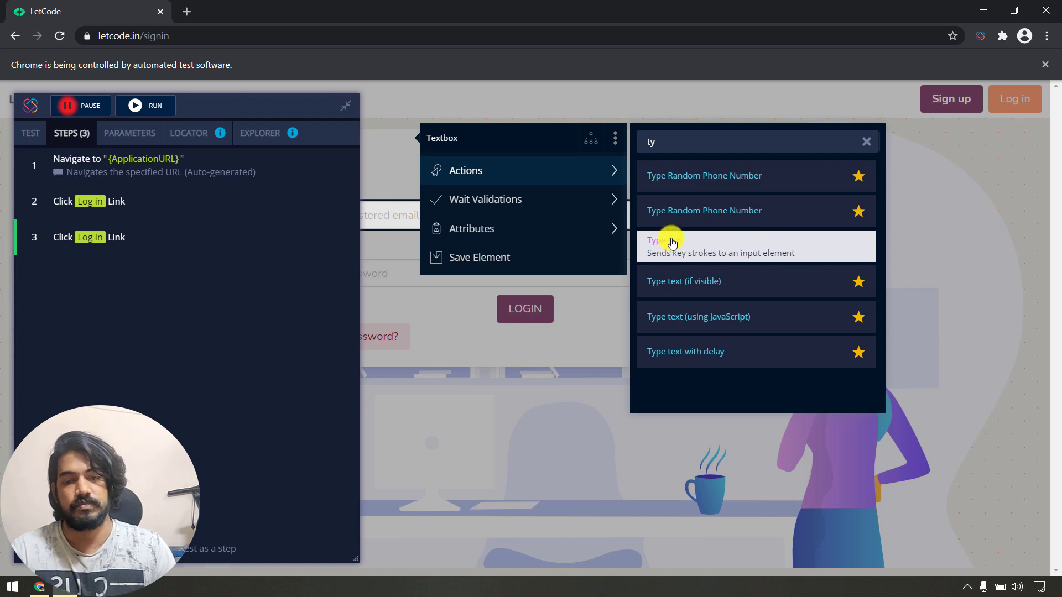
{"action": "left_click", "coordinate": [765, 252]}
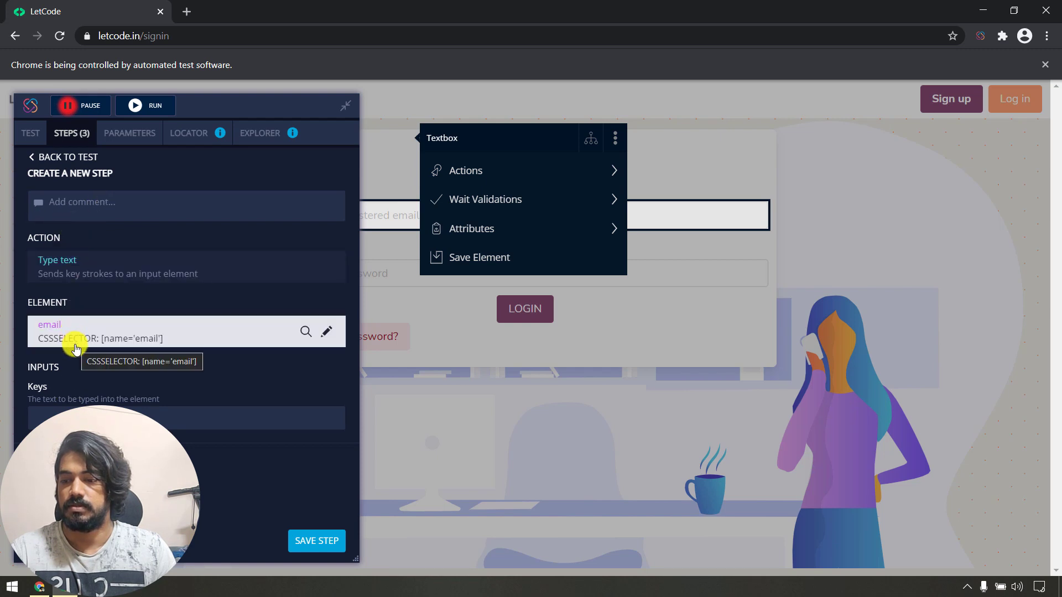
Enter the account e-mail address as the text to type and save the step.
{"action": "left_click", "coordinate": [77, 419]}
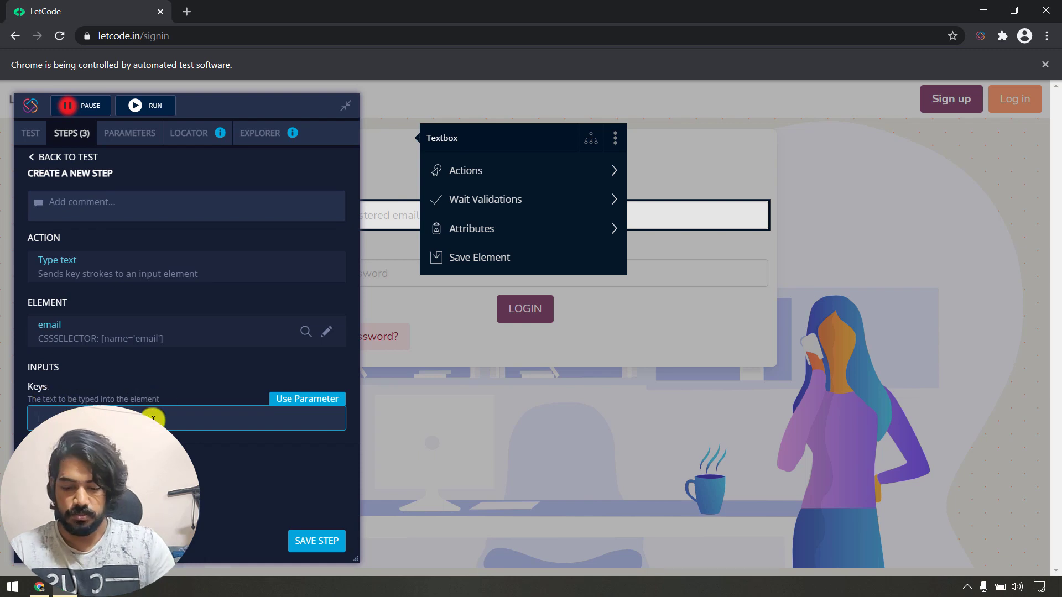
{"action": "type", "text": "kou"}
{"action": "key", "text": "Up"}
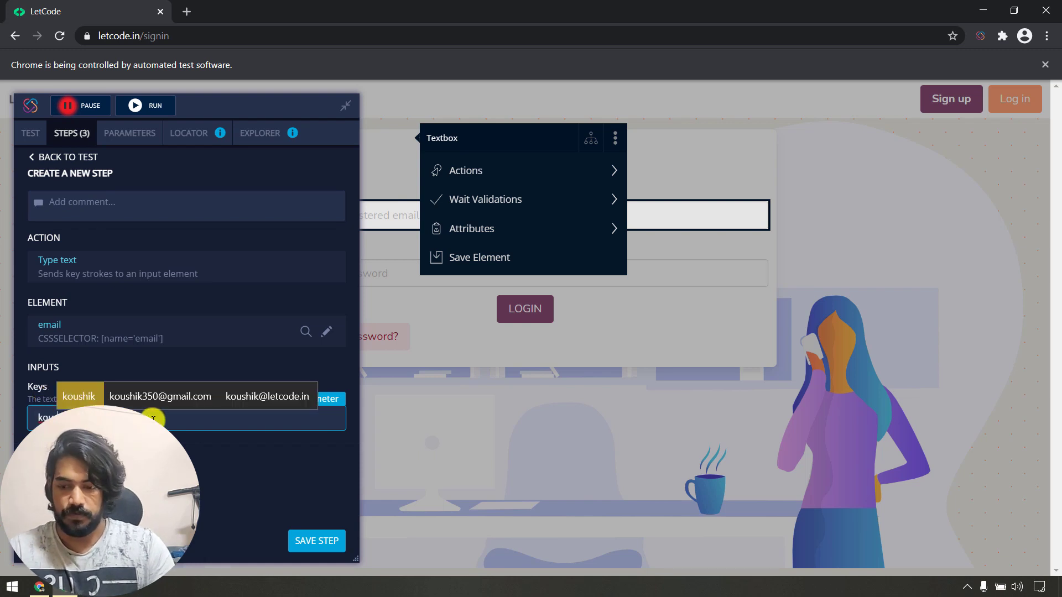
{"action": "key", "text": "Return"}
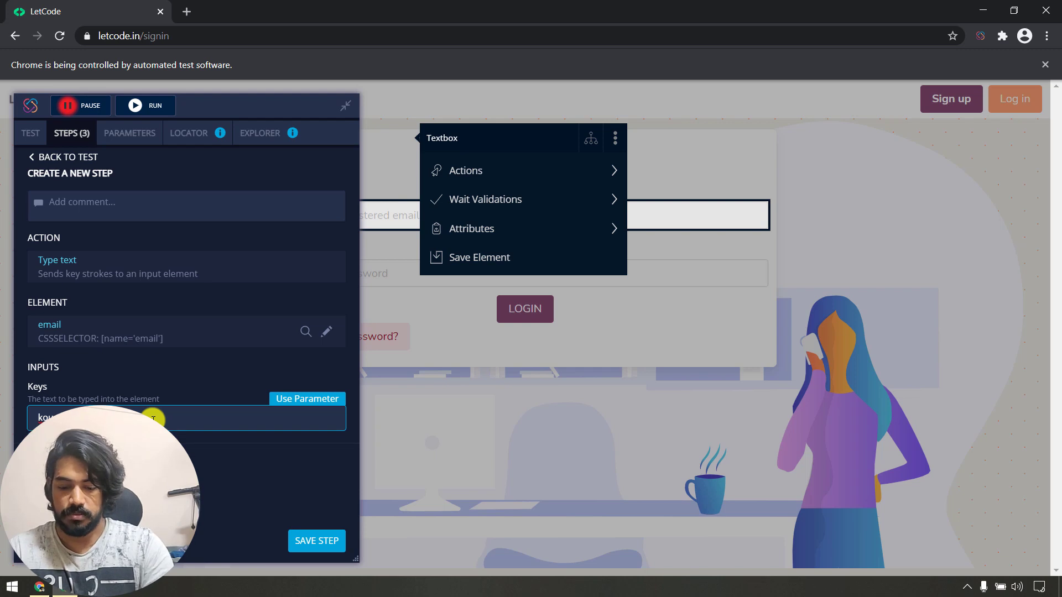
{"action": "type", "text": "hik"}
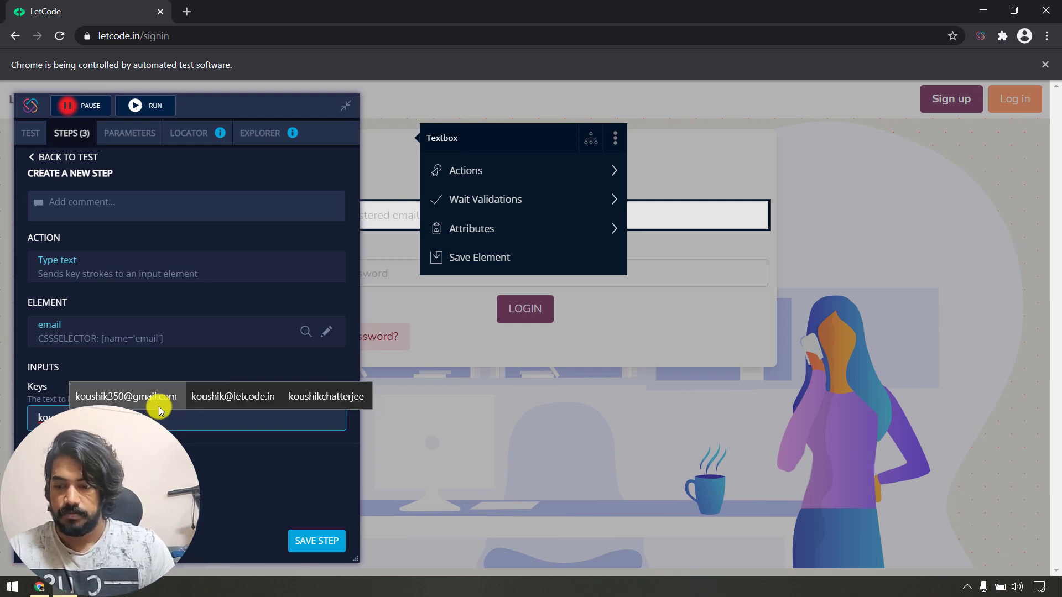
{"action": "left_click", "coordinate": [157, 398]}
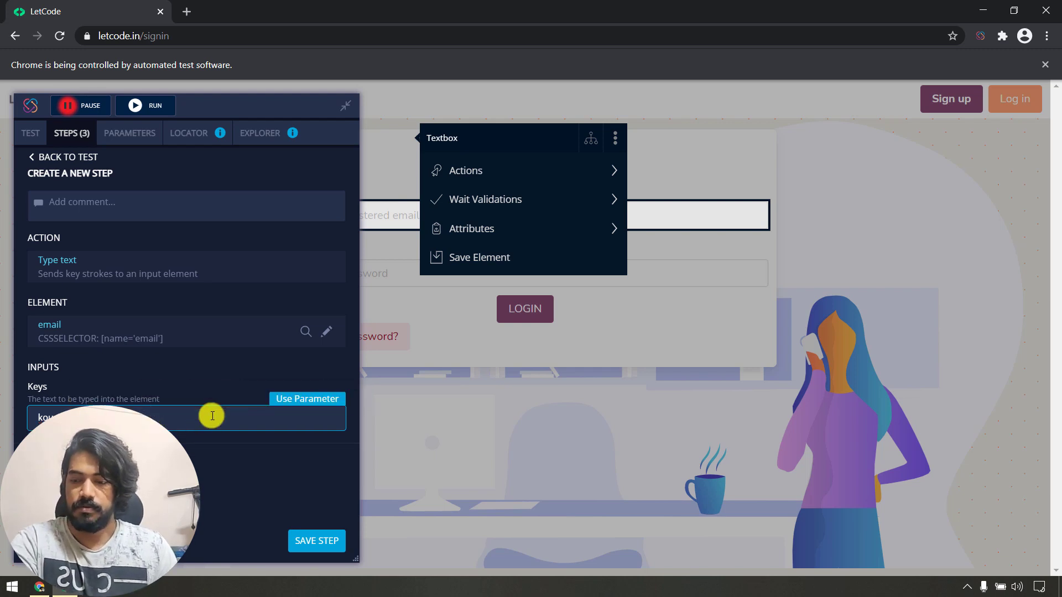
{"action": "left_click", "coordinate": [315, 540]}
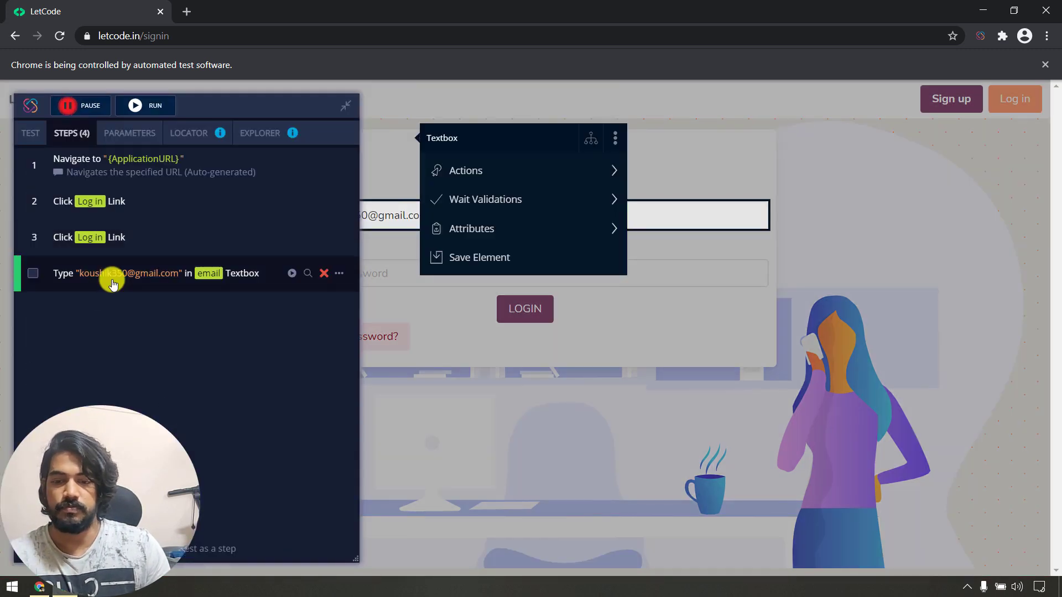
Pick the Type text action for the password field by searching 'type'.
{"action": "left_click", "coordinate": [394, 271]}
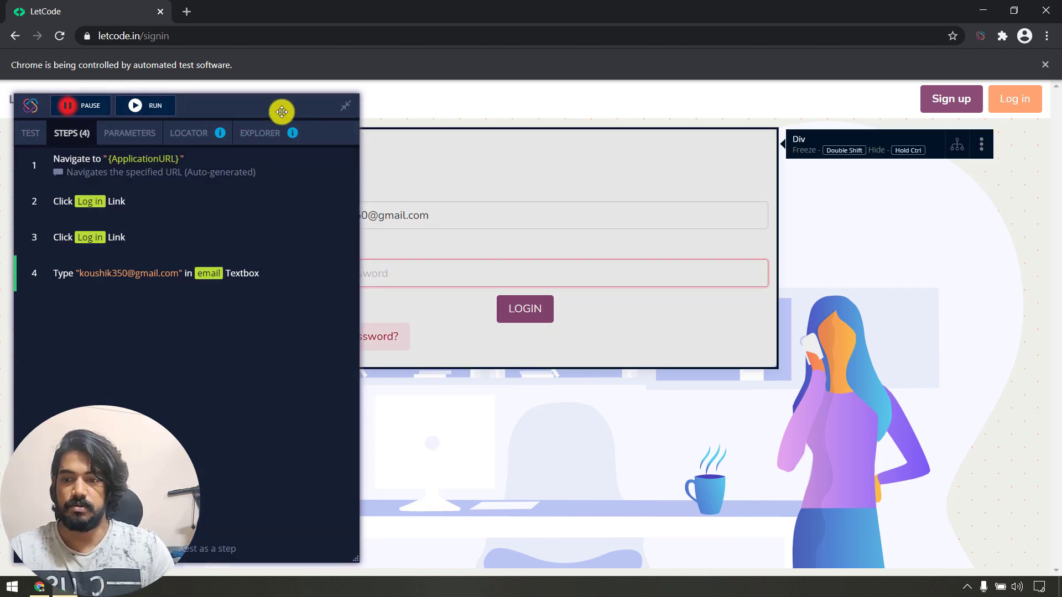
{"action": "left_click_drag", "start_coordinate": [282, 109], "coordinate": [846, 361]}
{"action": "left_click_drag", "start_coordinate": [788, 103], "coordinate": [75, 260]}
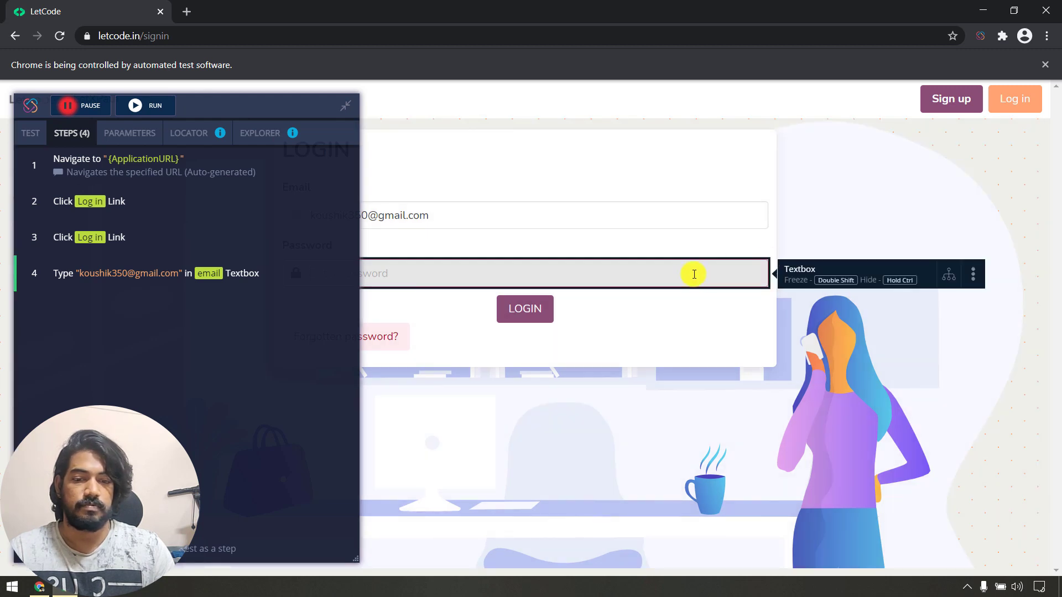
{"action": "right_click", "coordinate": [694, 274]}
{"action": "left_click", "coordinate": [662, 272]}
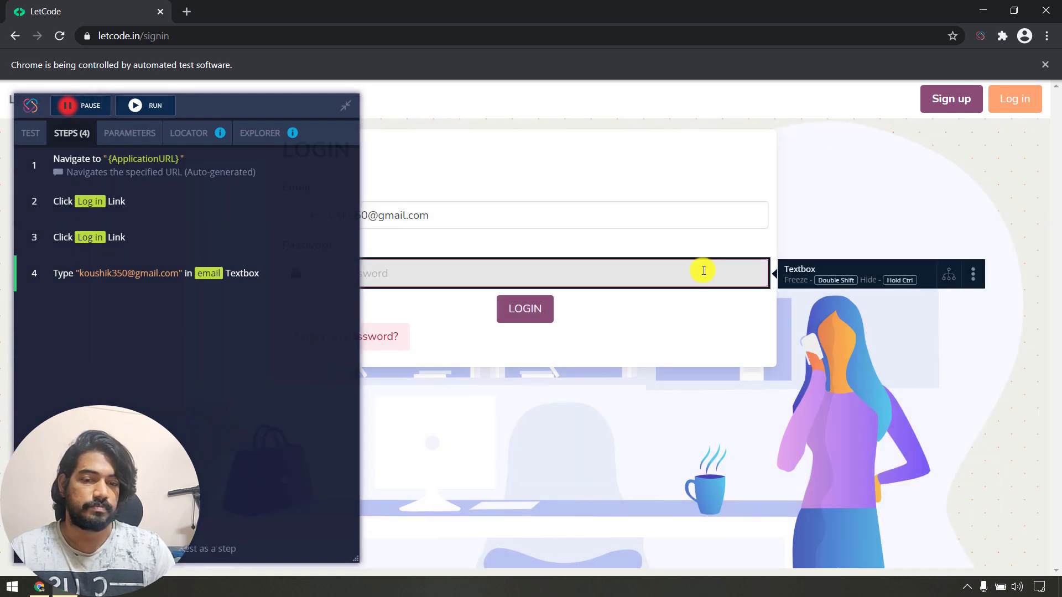
{"action": "right_click", "coordinate": [703, 270]}
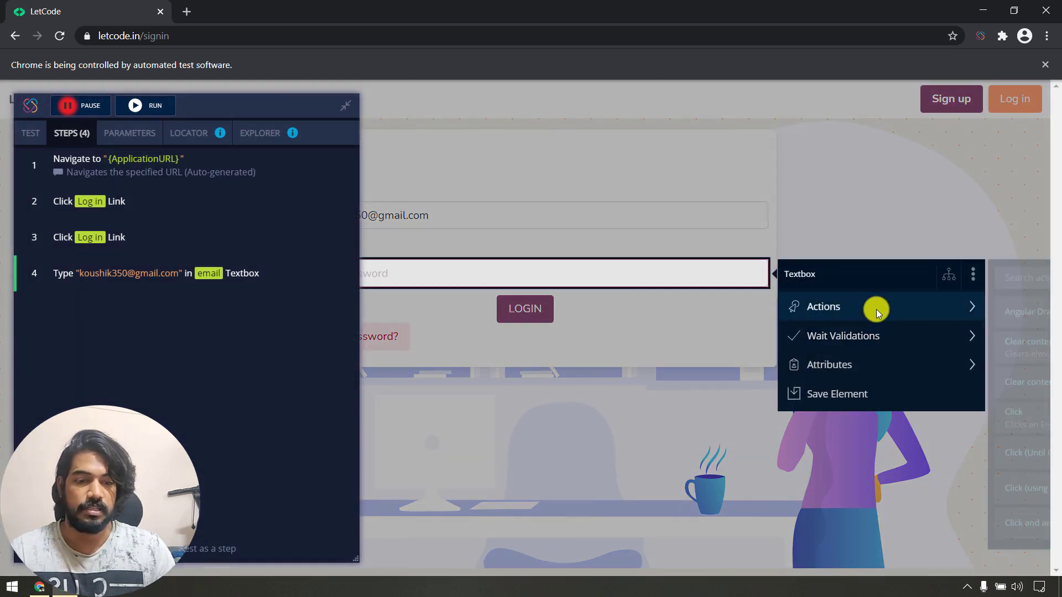
{"action": "left_click_drag", "start_coordinate": [869, 277], "coordinate": [485, 246]}
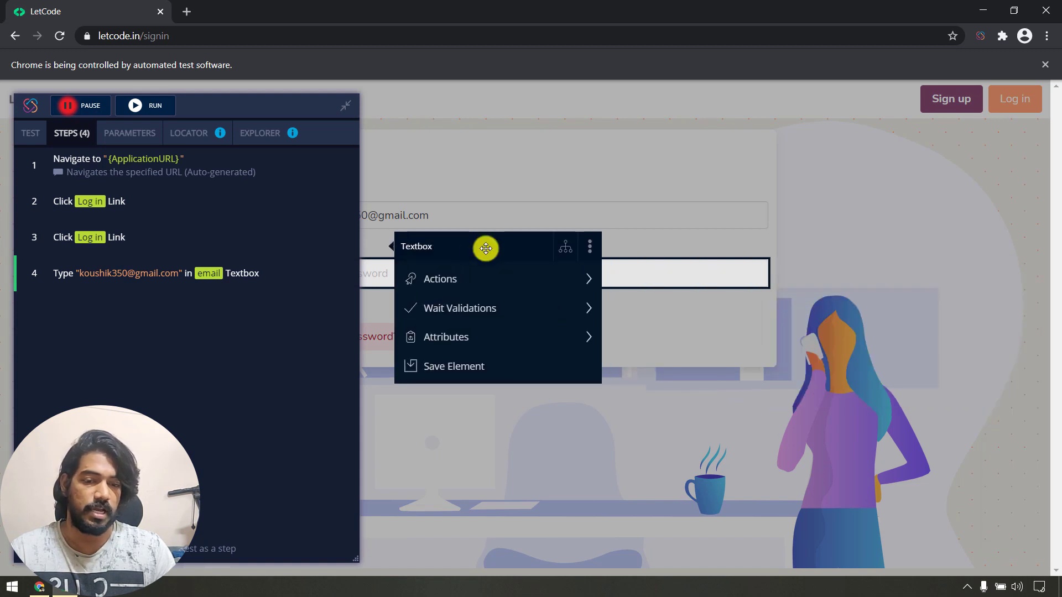
{"action": "mouse_move", "coordinate": [505, 273]}
{"action": "left_click", "coordinate": [702, 249]}
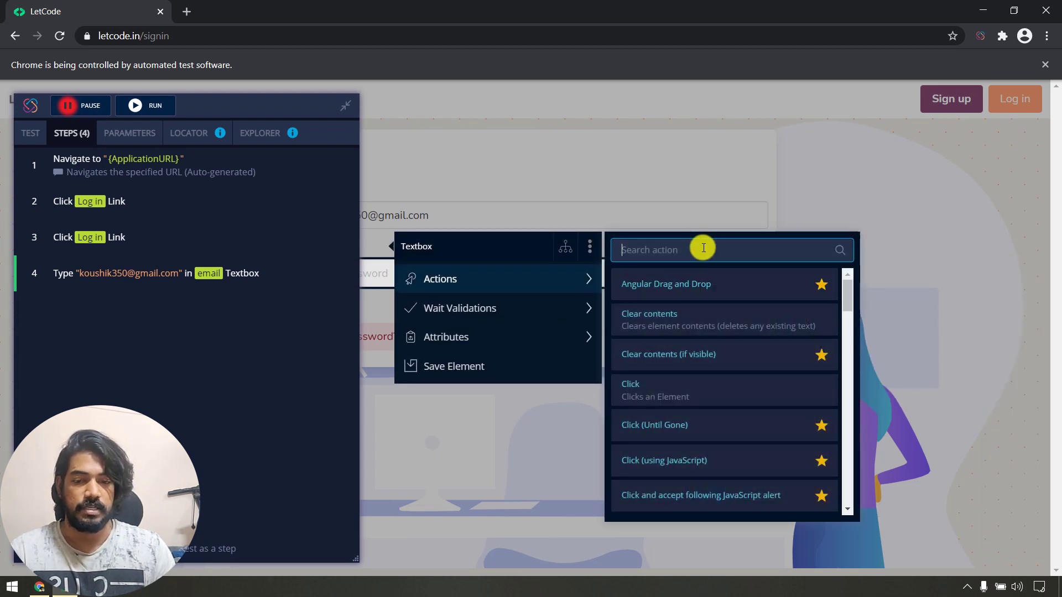
{"action": "type", "text": "type"}
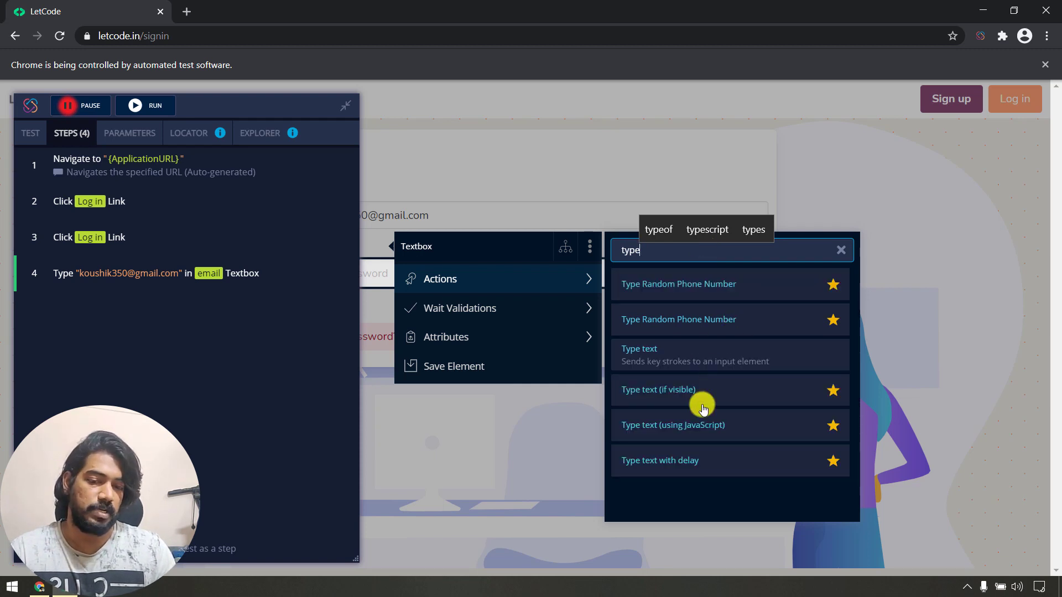
{"action": "left_click", "coordinate": [737, 360]}
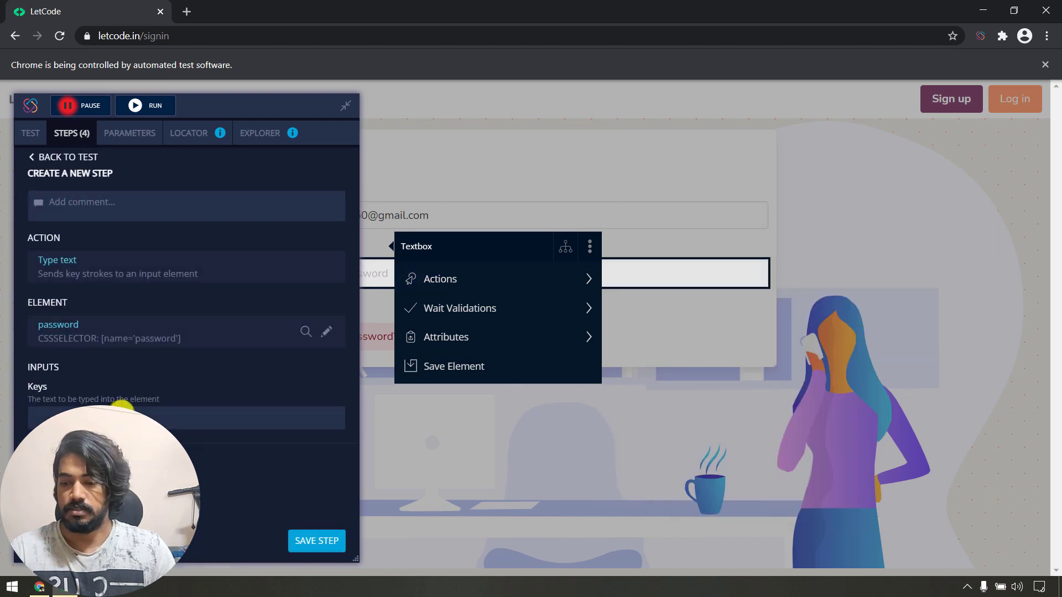
Enter the account password as the text to type and save the step.
{"action": "left_click", "coordinate": [122, 410]}
{"action": "type", "text": "Pass"}
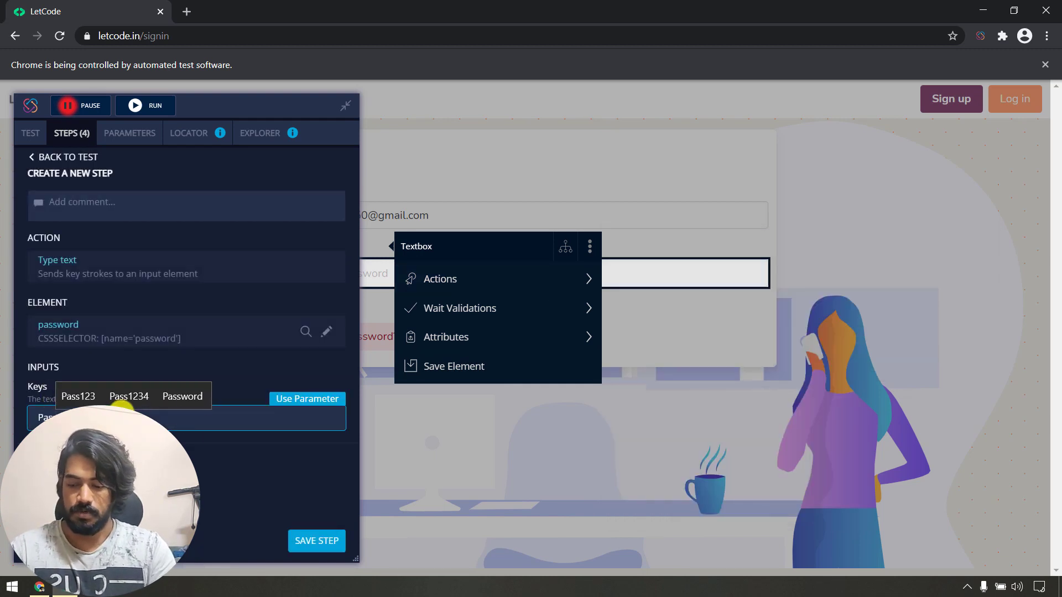
{"action": "left_click", "coordinate": [299, 541]}
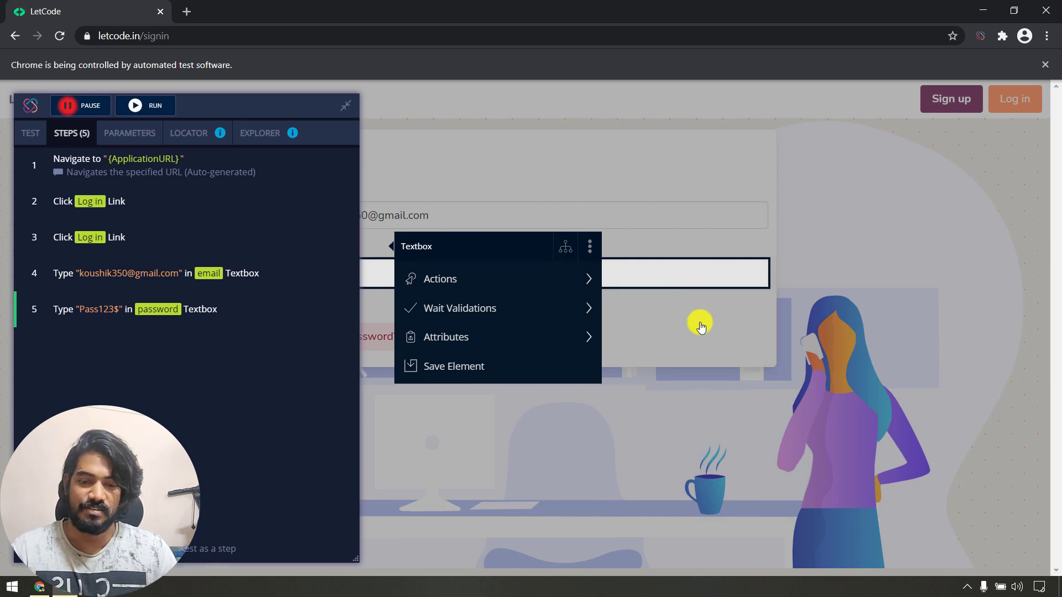
Log into LetCode with the entered credentials, then sign out back to the sign-in page.
{"action": "left_click", "coordinate": [682, 330]}
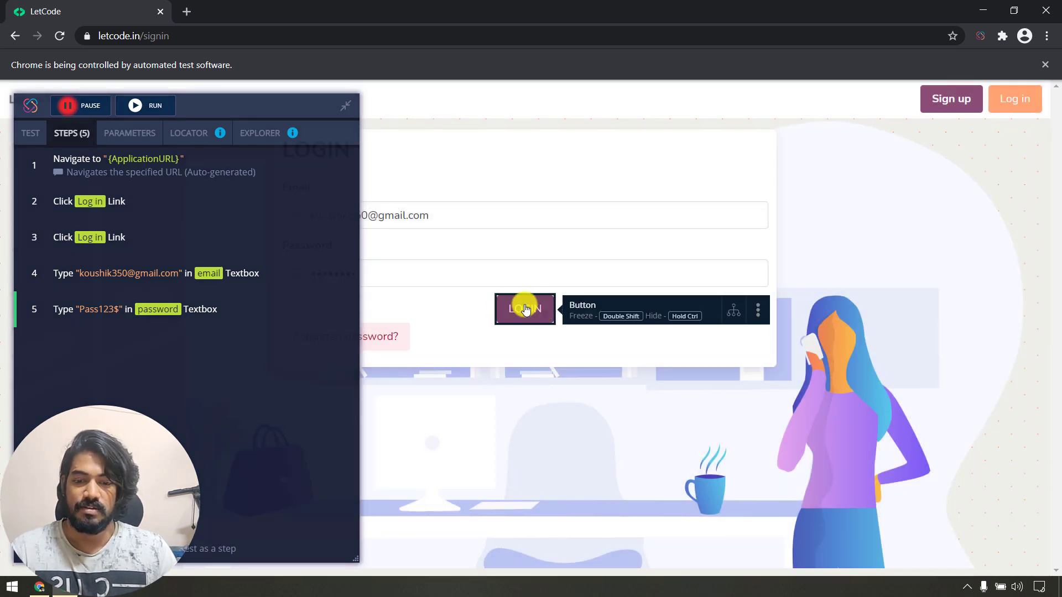
{"action": "right_click", "coordinate": [523, 306]}
{"action": "left_click", "coordinate": [518, 311]}
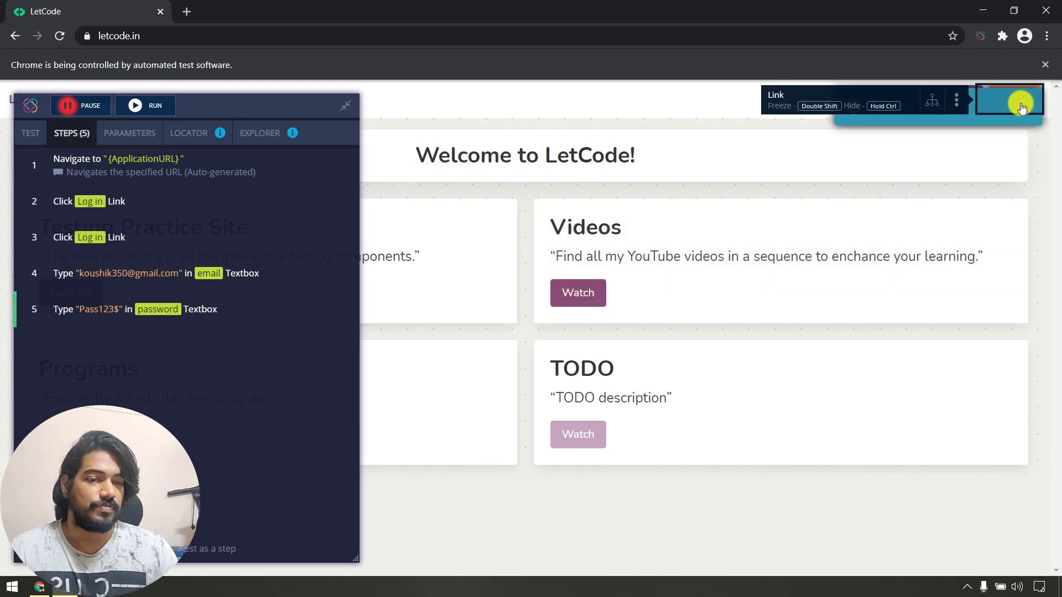
{"action": "left_click", "coordinate": [1020, 106]}
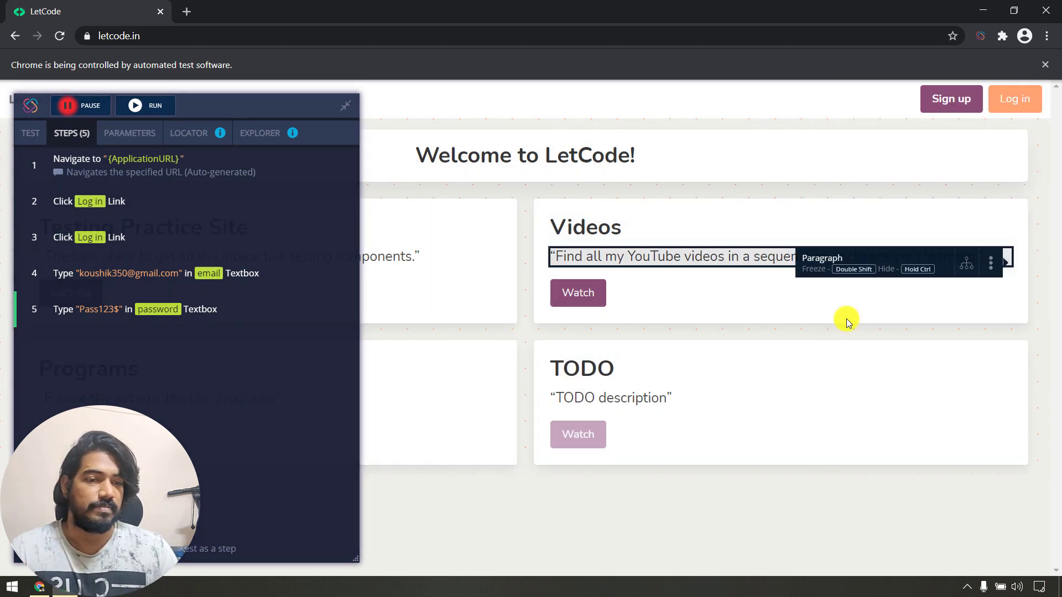
{"action": "left_click", "coordinate": [1014, 98]}
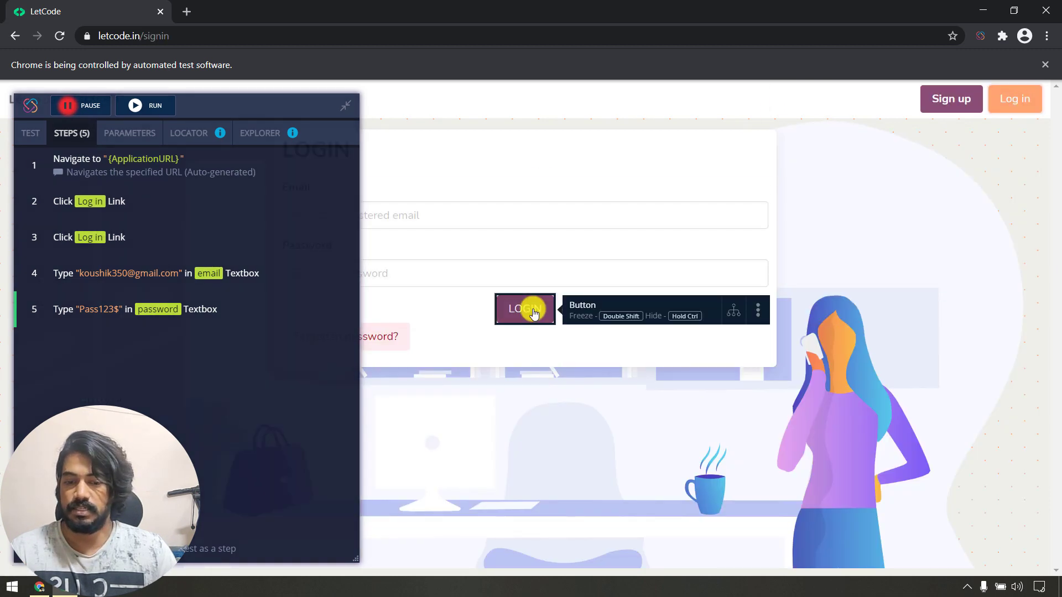
Record a Click action on the LOGIN button and save it as step six.
{"action": "right_click", "coordinate": [533, 313]}
{"action": "mouse_move", "coordinate": [719, 339]}
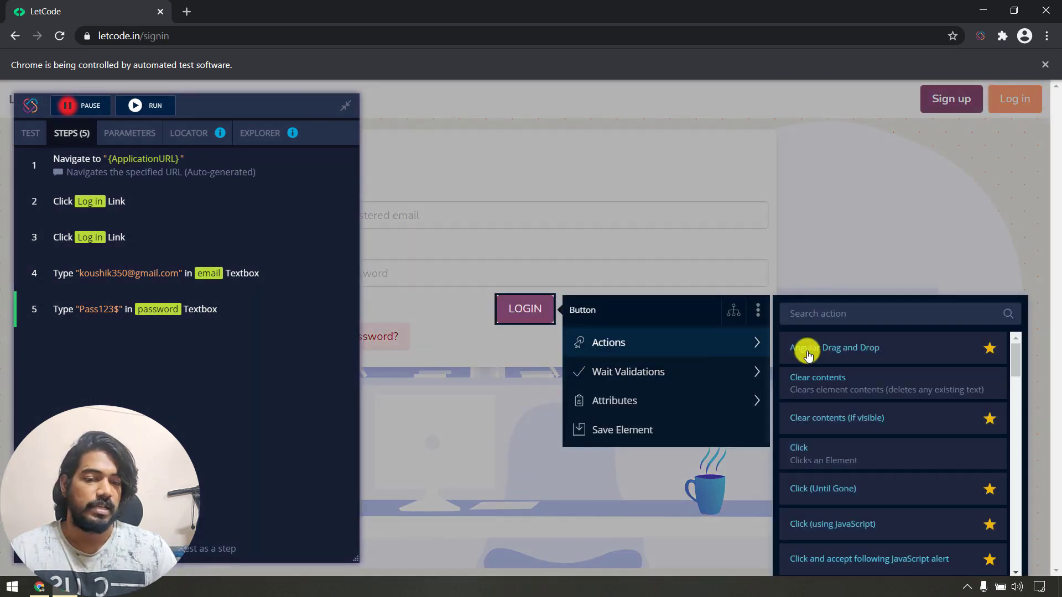
{"action": "left_click", "coordinate": [835, 451]}
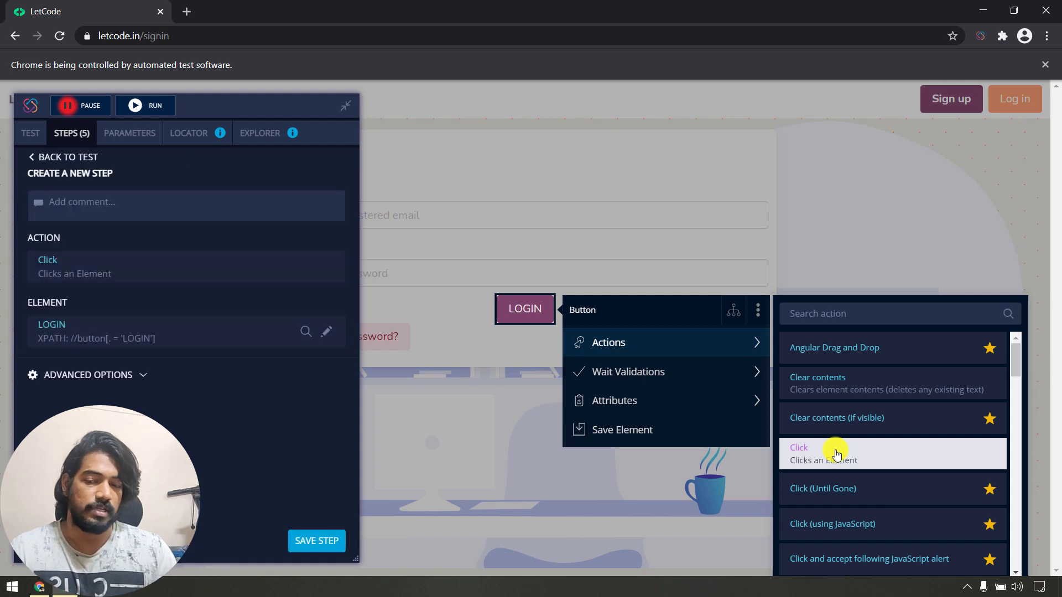
{"action": "left_click", "coordinate": [308, 539]}
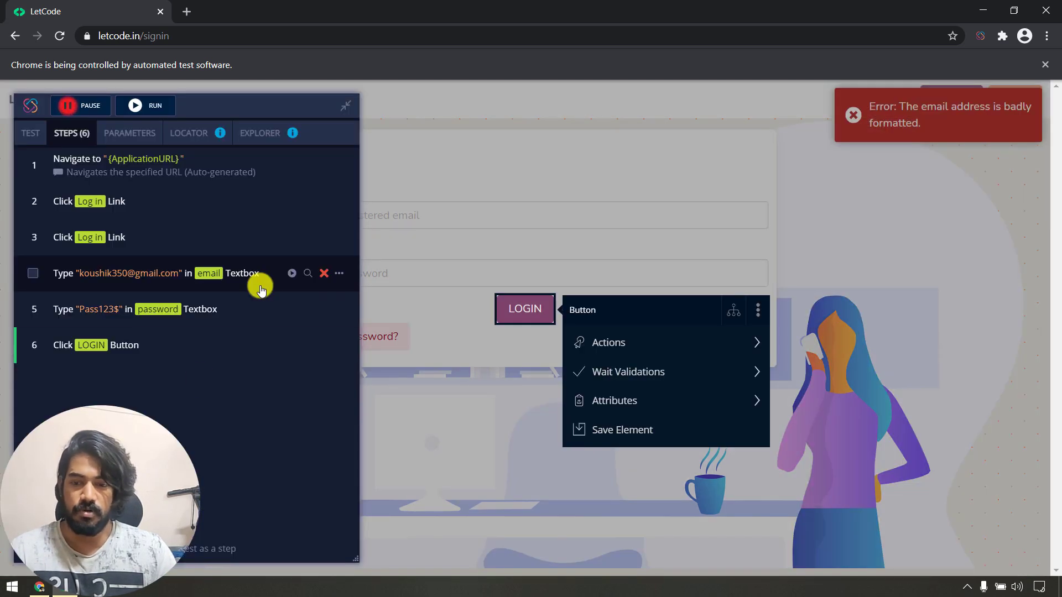
{"action": "left_click", "coordinate": [492, 211]}
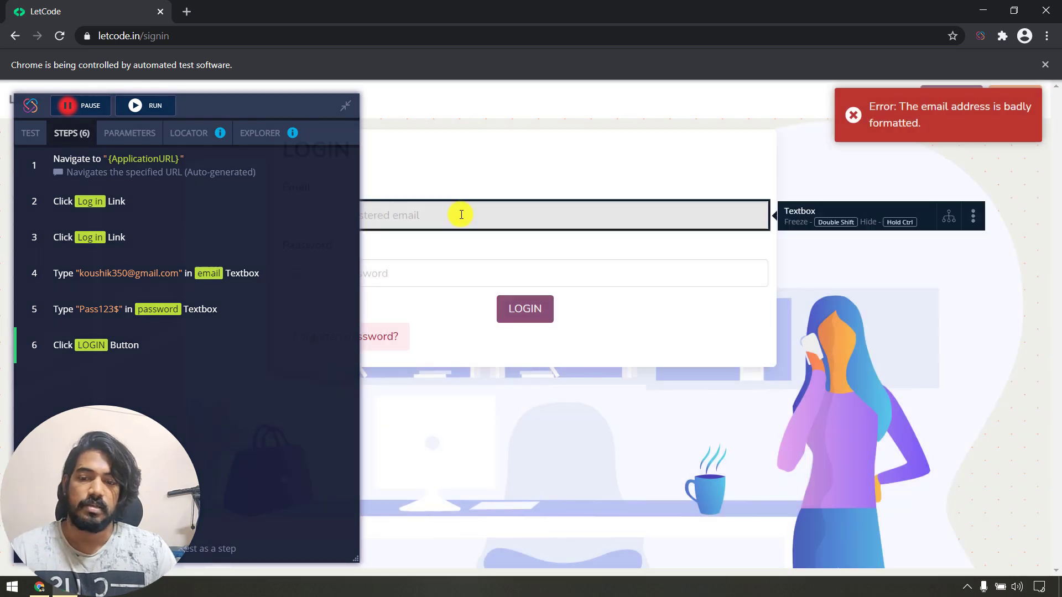
{"action": "left_click_drag", "start_coordinate": [280, 111], "coordinate": [581, 110]}
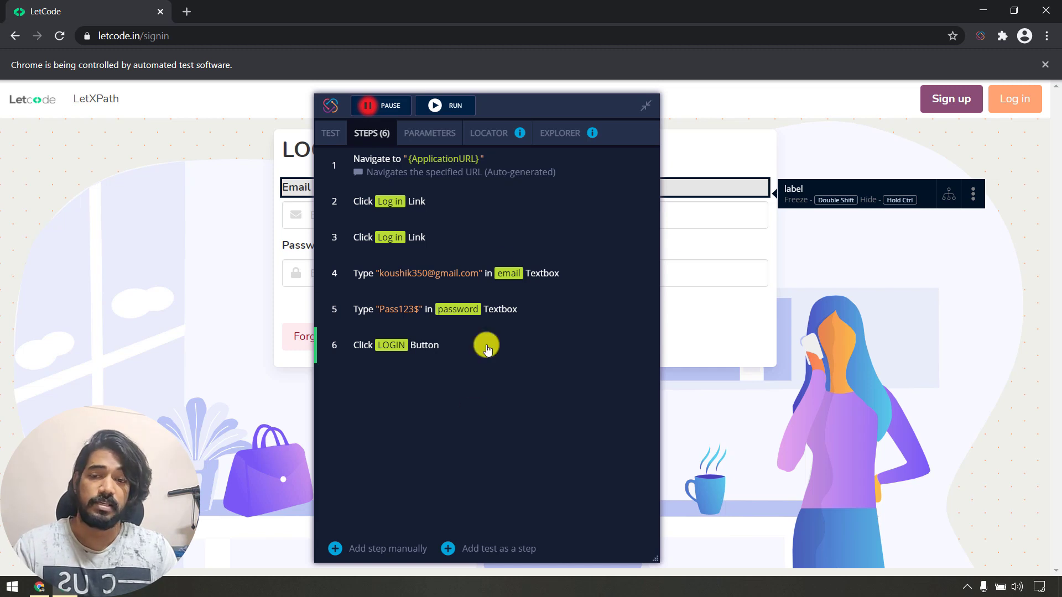
Delete the duplicate step 3 and play back the remaining five-step Login test.
{"action": "left_click", "coordinate": [622, 237]}
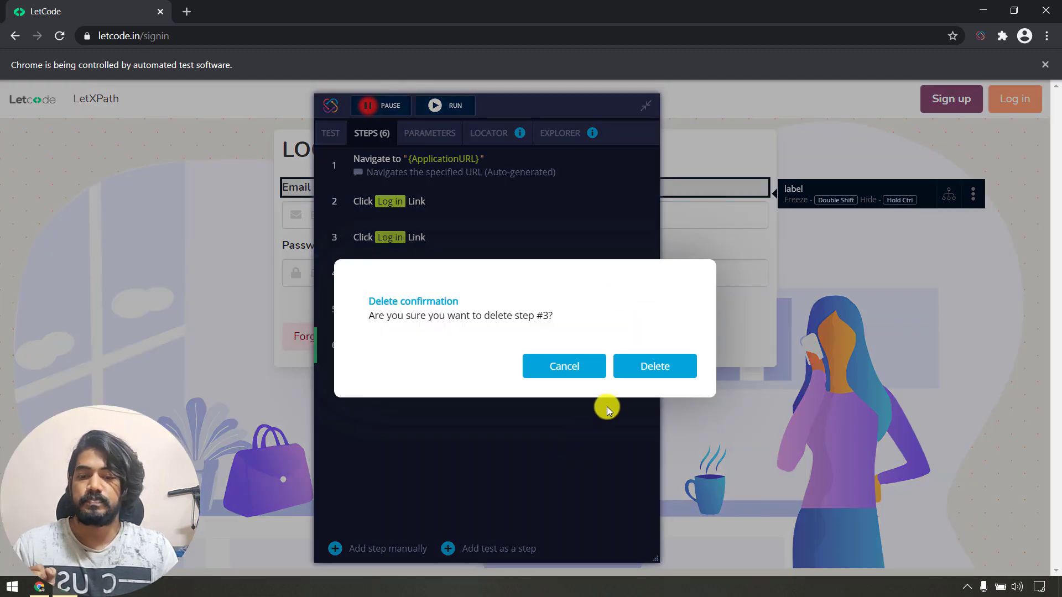
{"action": "left_click", "coordinate": [645, 373]}
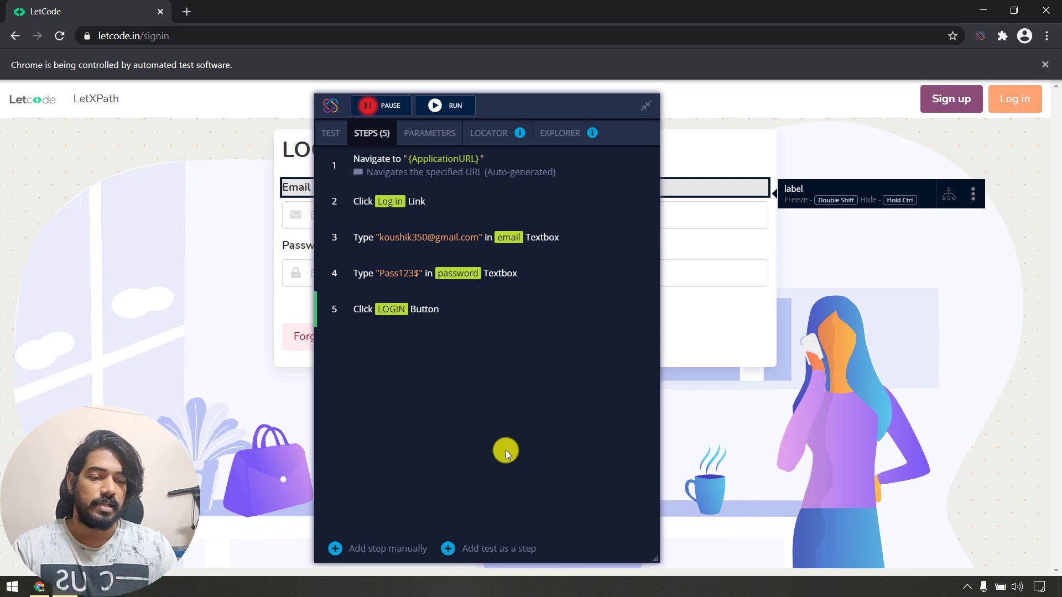
{"action": "left_click", "coordinate": [449, 107]}
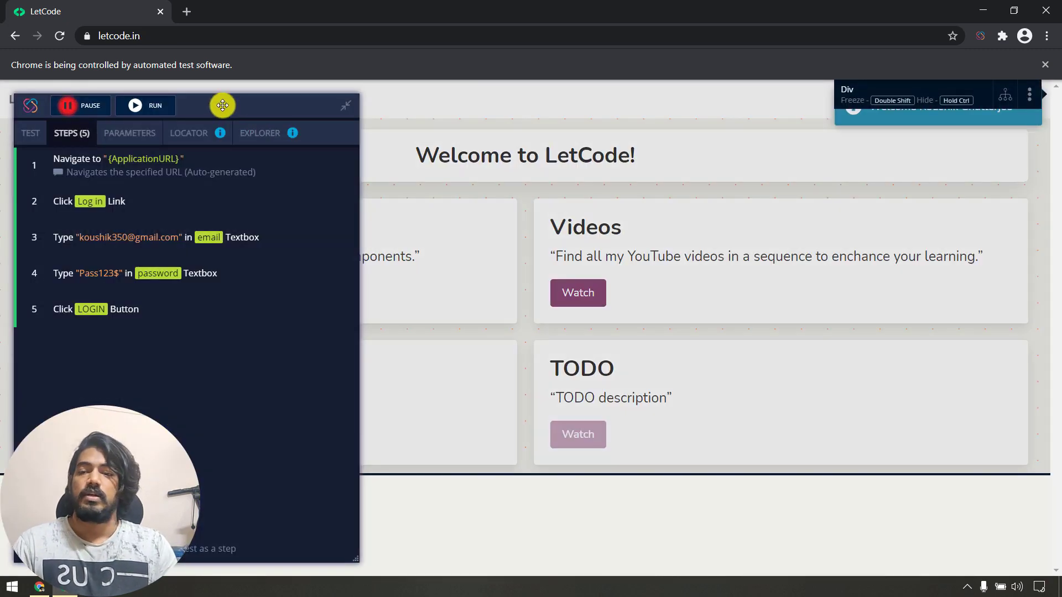
{"action": "left_click_drag", "start_coordinate": [220, 105], "coordinate": [524, 108]}
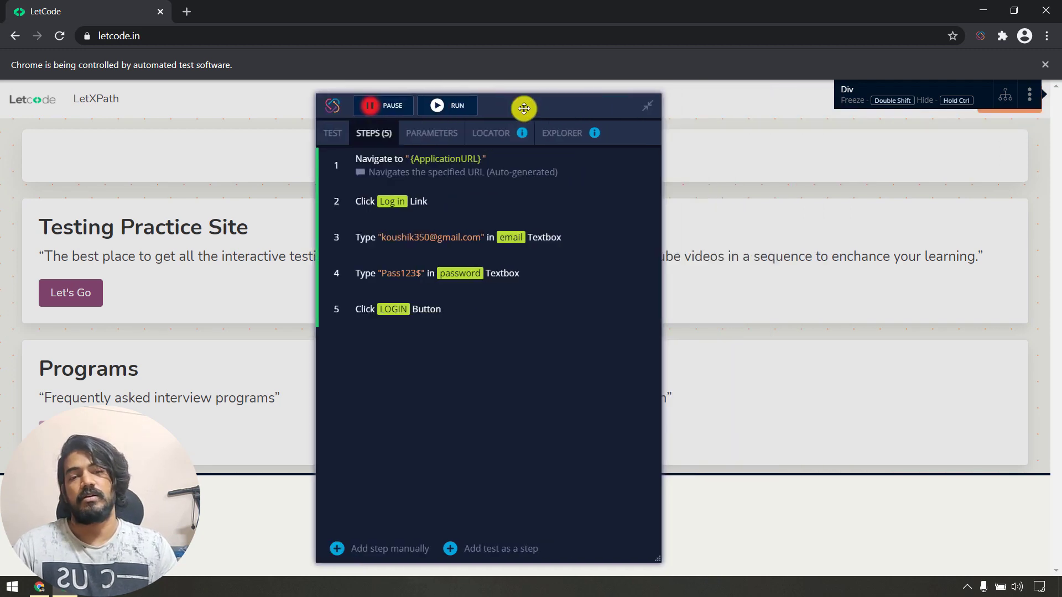
Stop recording, rerun the five-step Login test, and centre the steps panel on the page.
{"action": "left_click", "coordinate": [394, 113]}
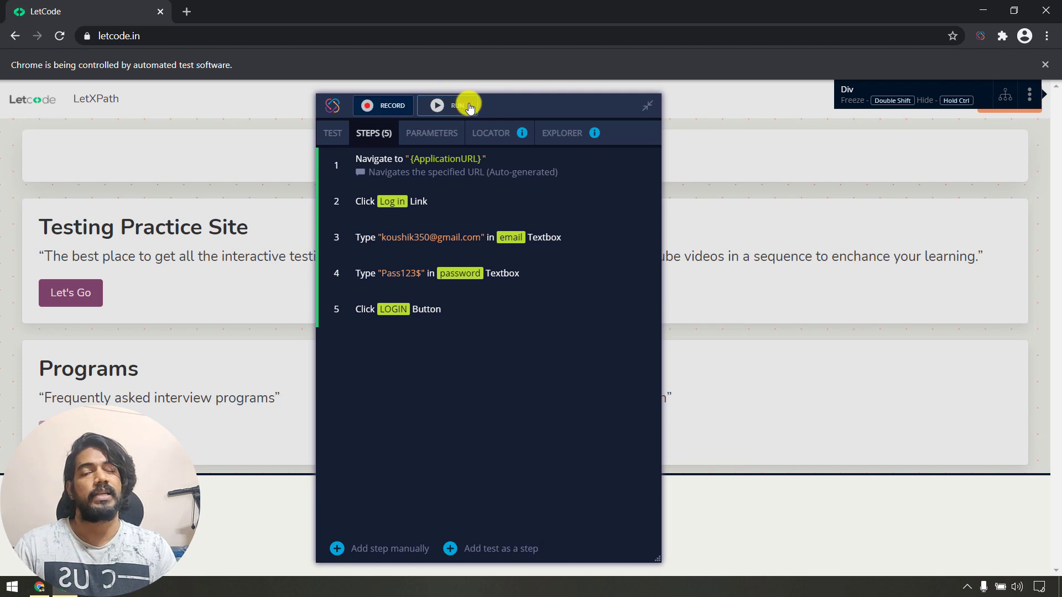
{"action": "left_click", "coordinate": [459, 106]}
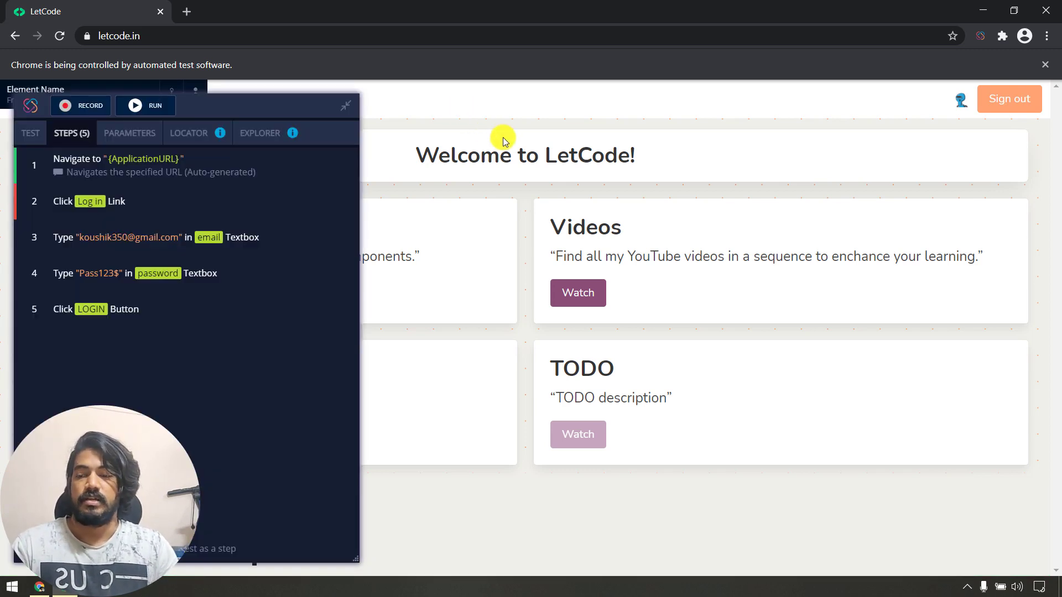
{"action": "left_click_drag", "start_coordinate": [266, 106], "coordinate": [622, 106]}
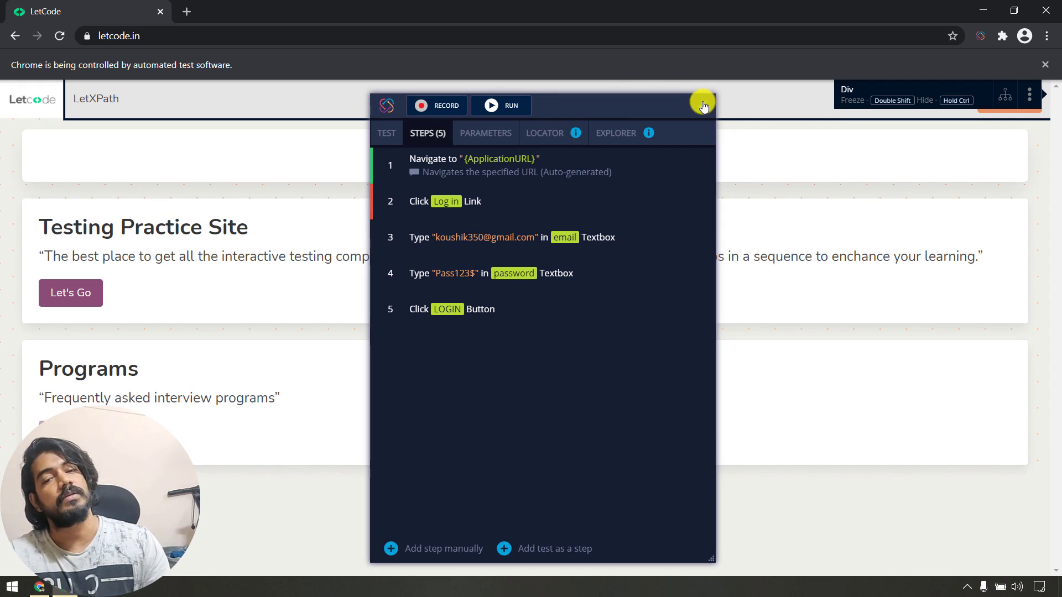
Collapse and reopen the recorder, review the test settings and element options, then return to the dashboard.
{"action": "left_click", "coordinate": [701, 105]}
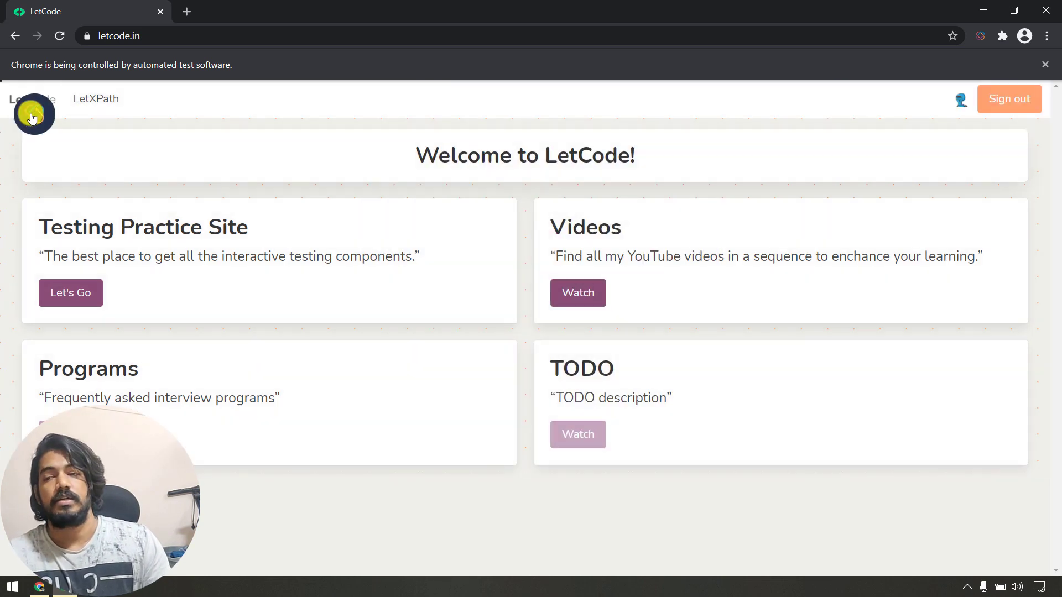
{"action": "left_click", "coordinate": [34, 114]}
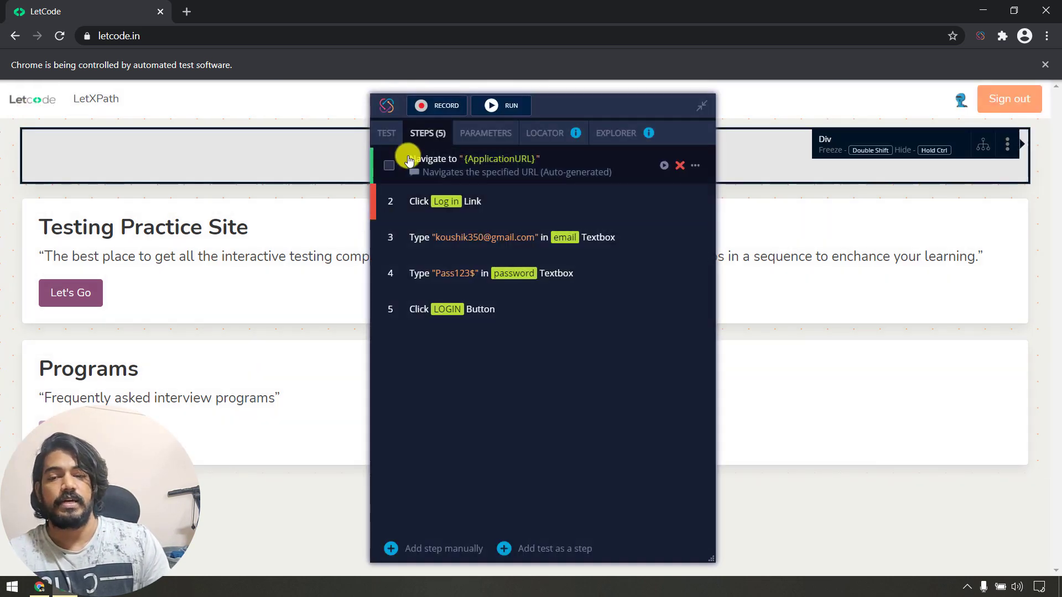
{"action": "left_click", "coordinate": [394, 134]}
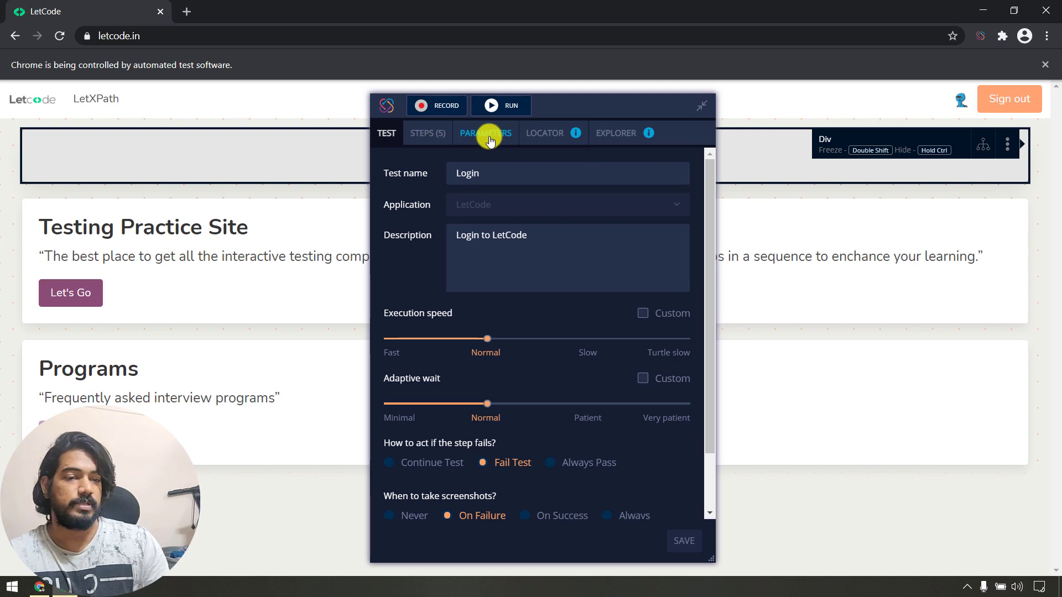
{"action": "left_click", "coordinate": [1008, 145]}
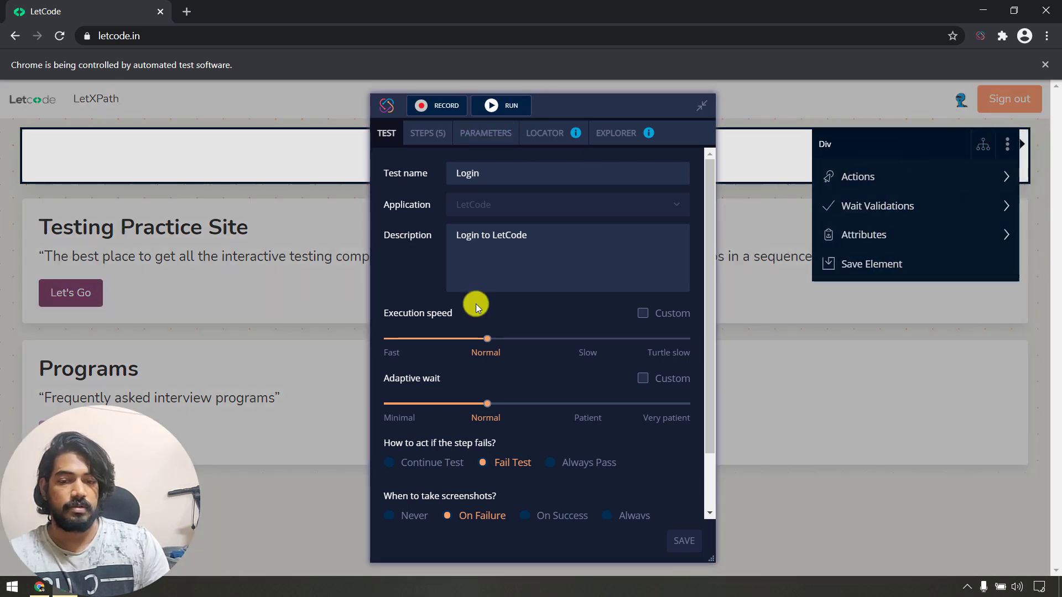
{"action": "scroll", "coordinate": [451, 366], "scroll_direction": "down", "scroll_amount": 1}
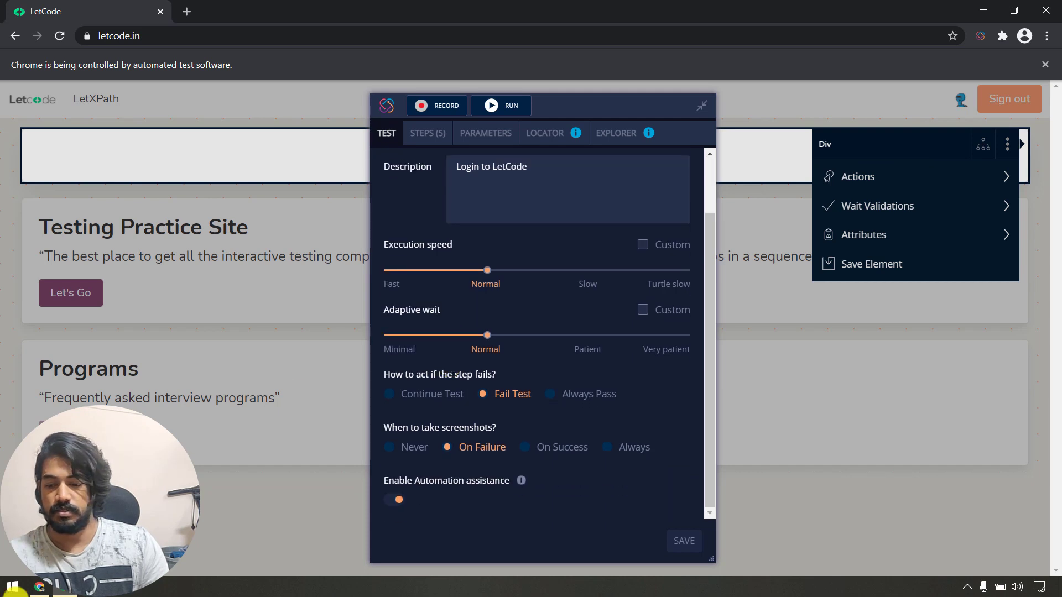
{"action": "left_click", "coordinate": [35, 587]}
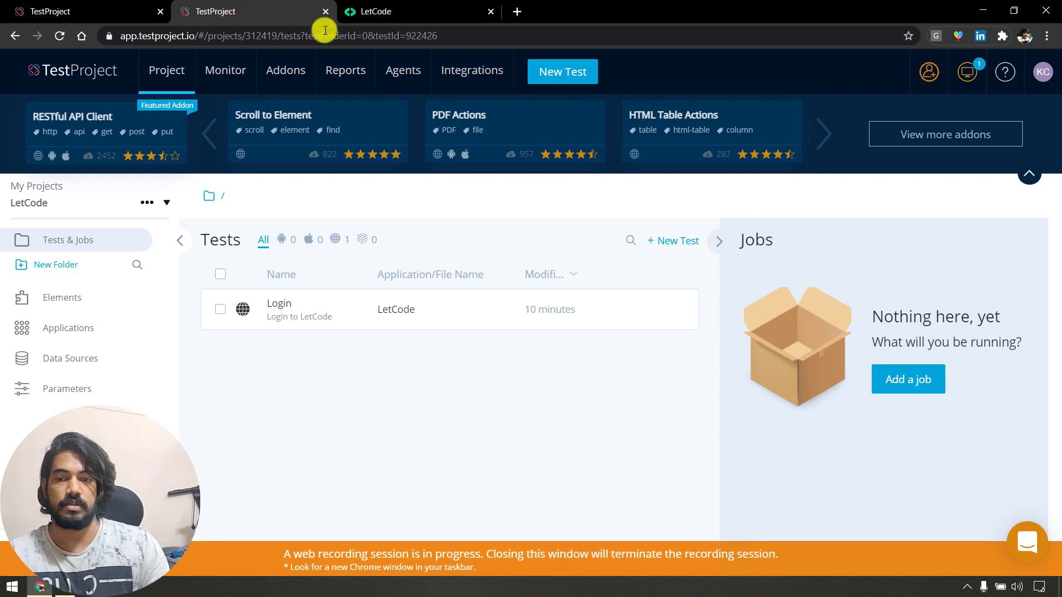
Close the duplicate TestProject tab and recording browser window, then reload the dashboard.
{"action": "left_click", "coordinate": [325, 12]}
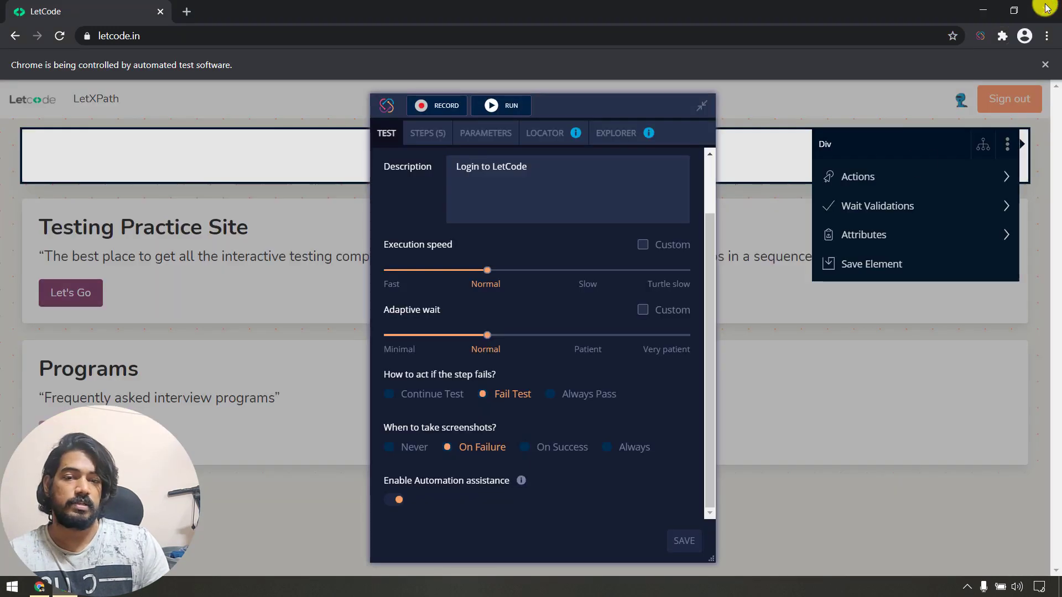
{"action": "left_click", "coordinate": [1045, 8]}
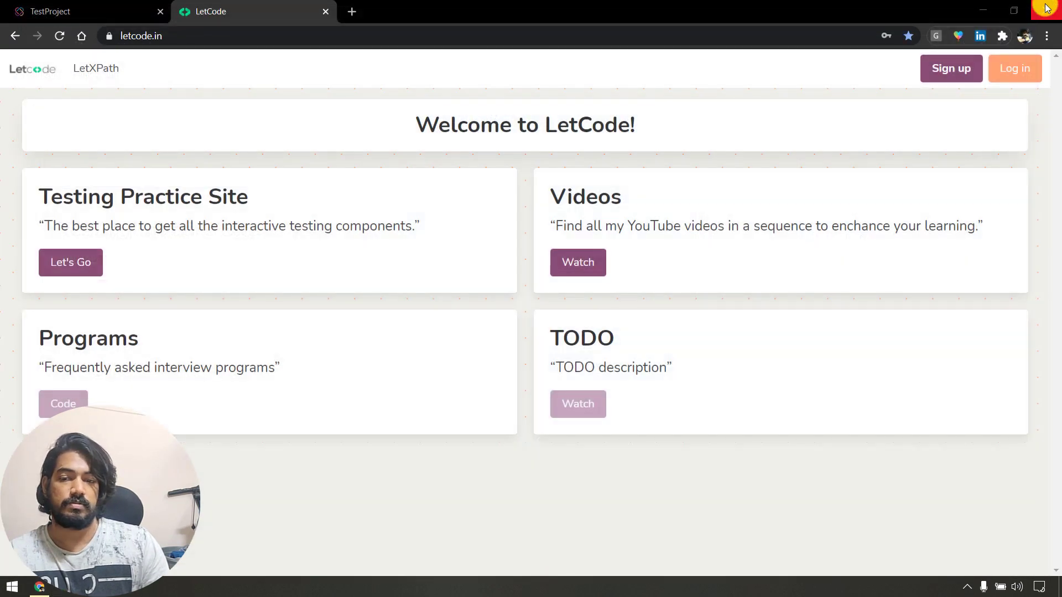
{"action": "left_click", "coordinate": [148, 8]}
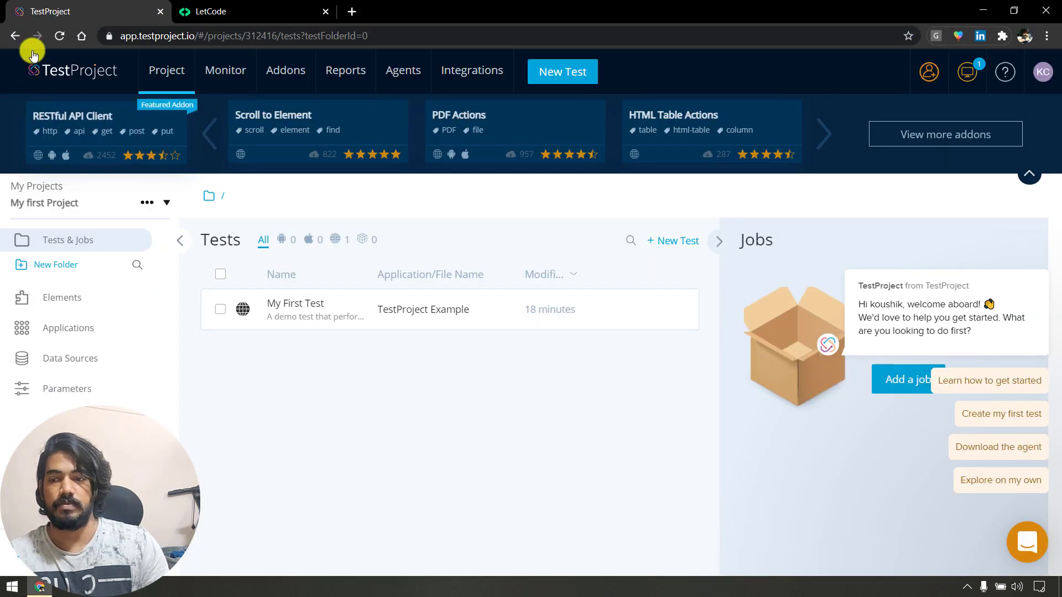
{"action": "left_click", "coordinate": [62, 37]}
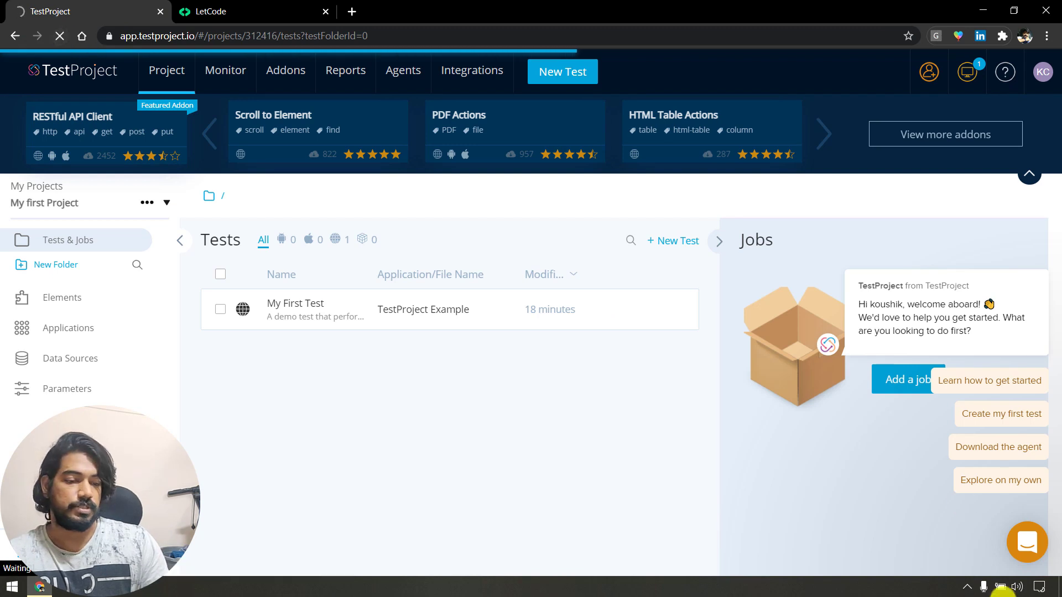
Quit the TestProject Agent from its system tray icon.
{"action": "left_click", "coordinate": [966, 586]}
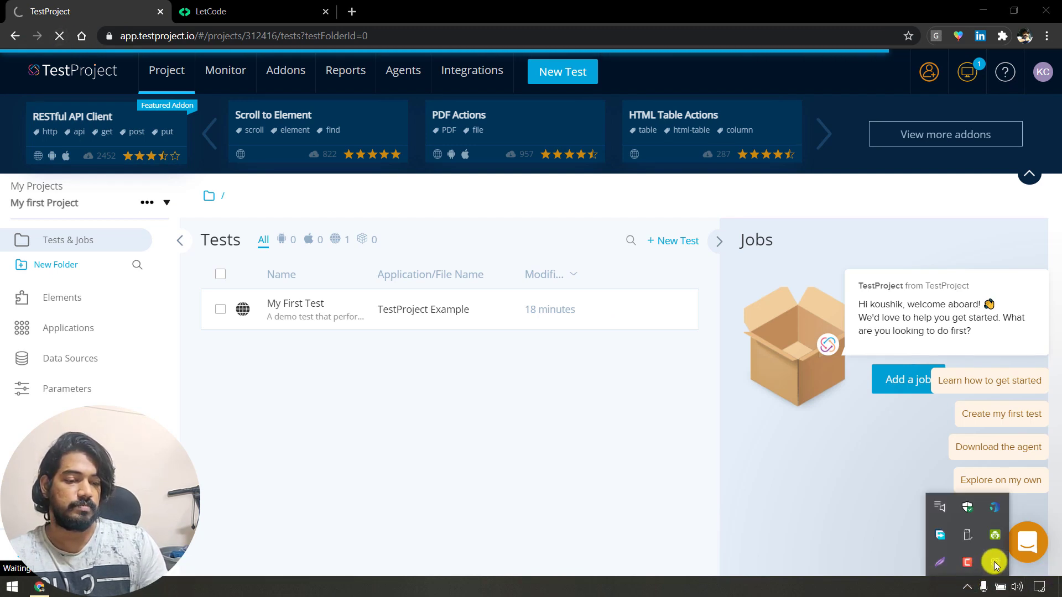
{"action": "right_click", "coordinate": [994, 563]}
{"action": "left_click", "coordinate": [976, 588]}
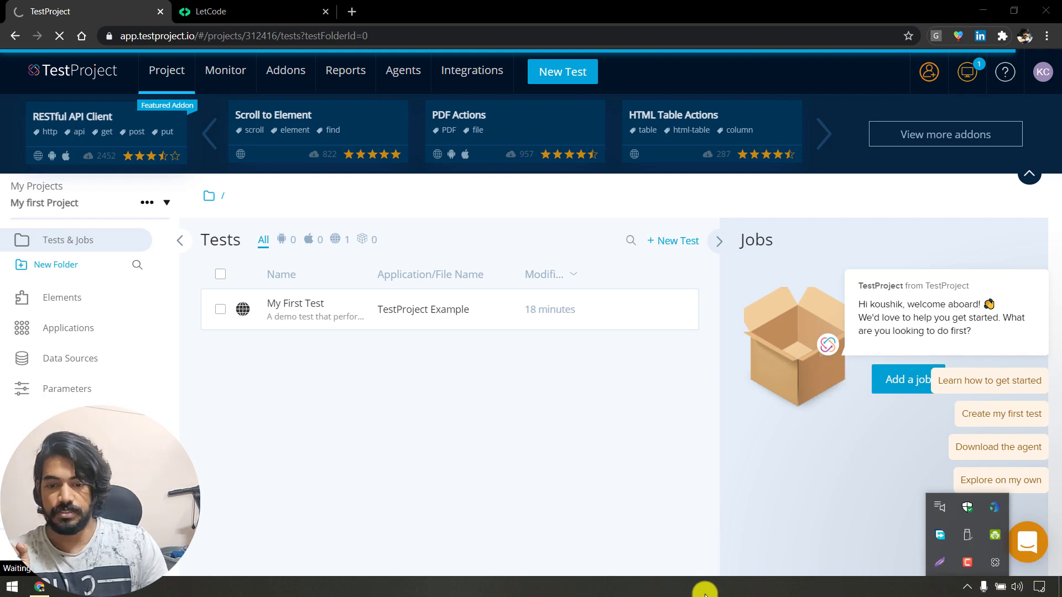
{"action": "left_click", "coordinate": [704, 594]}
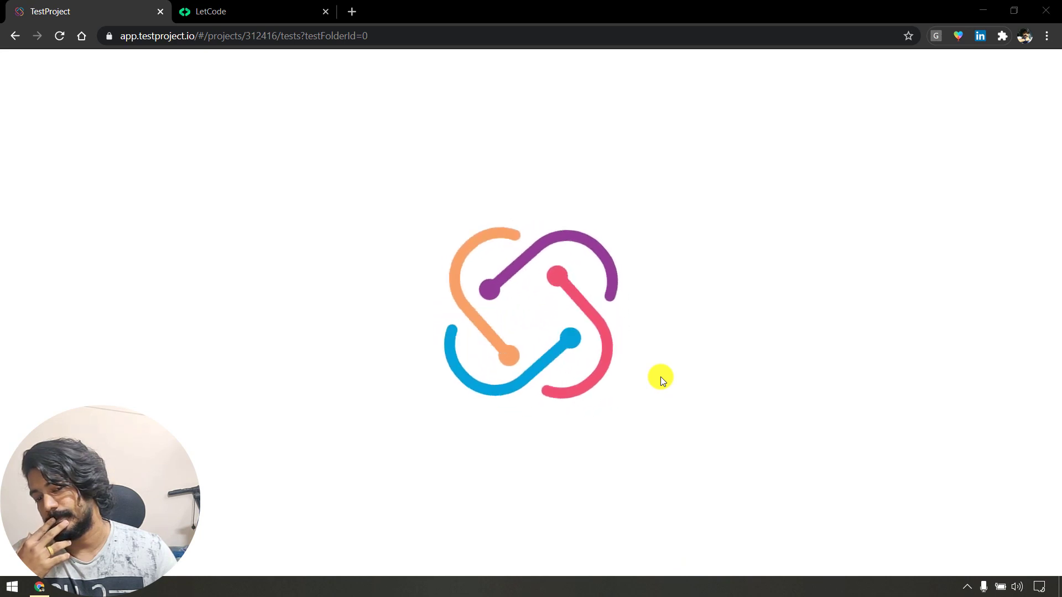
Inspect the LetCode sign-in page's Email field and show its LetXPath suggestions in DevTools.
{"action": "left_click", "coordinate": [286, 8]}
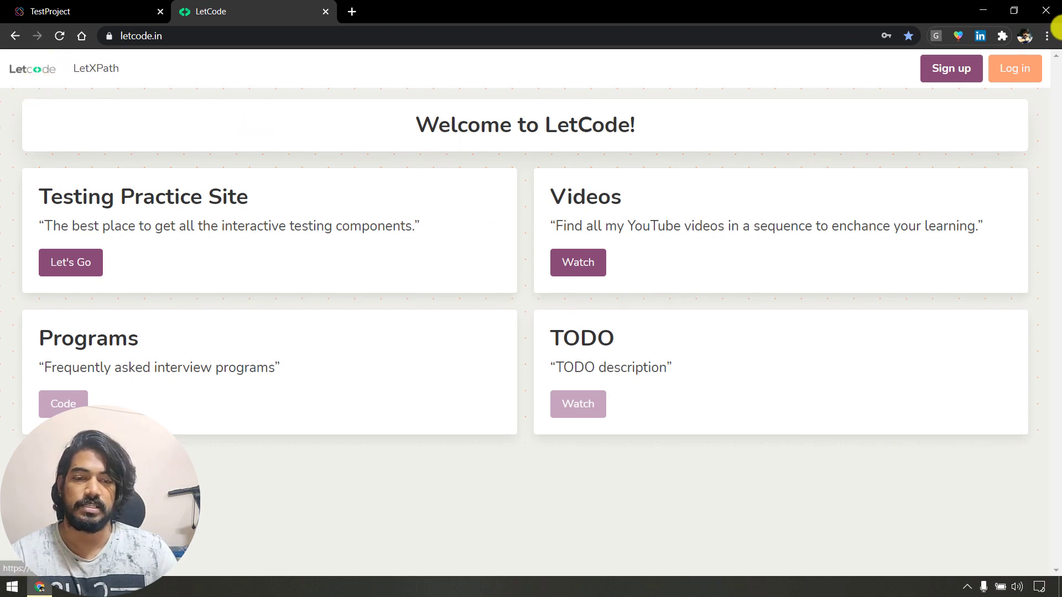
{"action": "left_click", "coordinate": [1010, 66]}
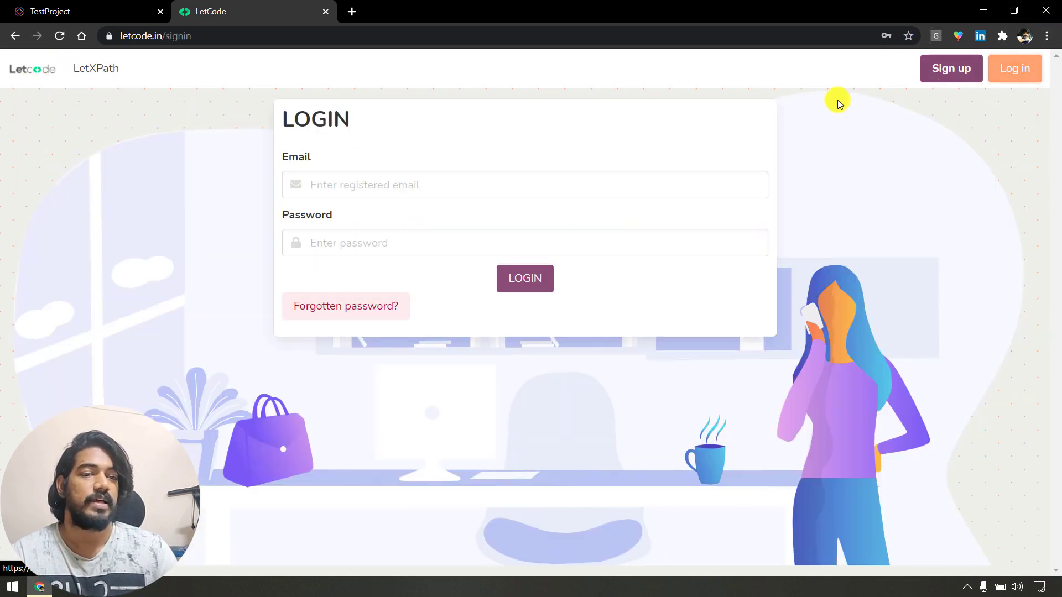
{"action": "right_click", "coordinate": [392, 184]}
{"action": "left_click", "coordinate": [457, 404]}
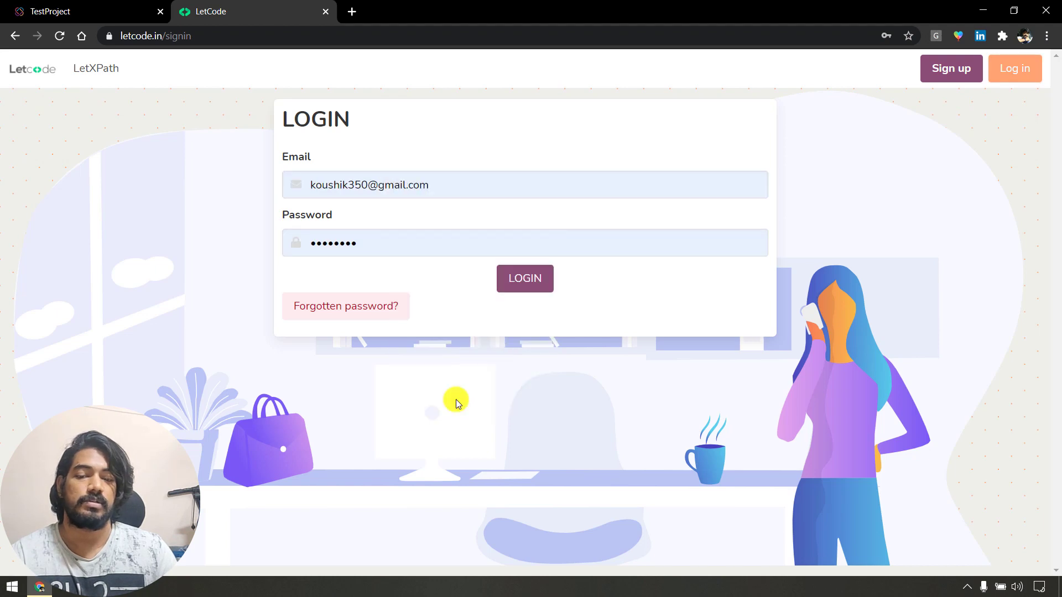
{"action": "left_click", "coordinate": [1004, 372]}
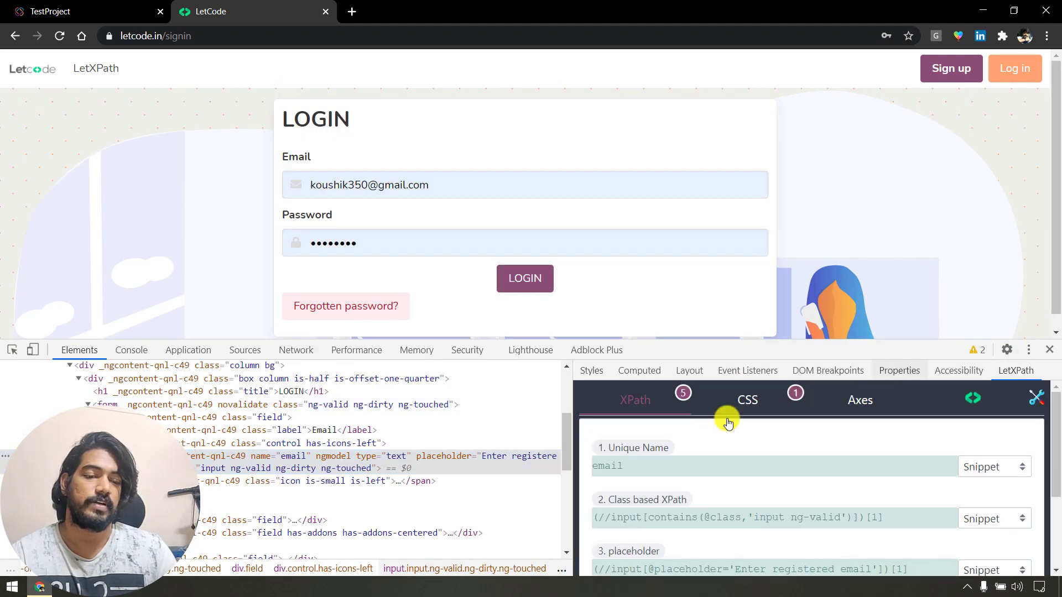
{"action": "scroll", "coordinate": [818, 429], "scroll_direction": "down", "scroll_amount": 3}
{"action": "left_click_drag", "start_coordinate": [820, 340], "coordinate": [820, 152]}
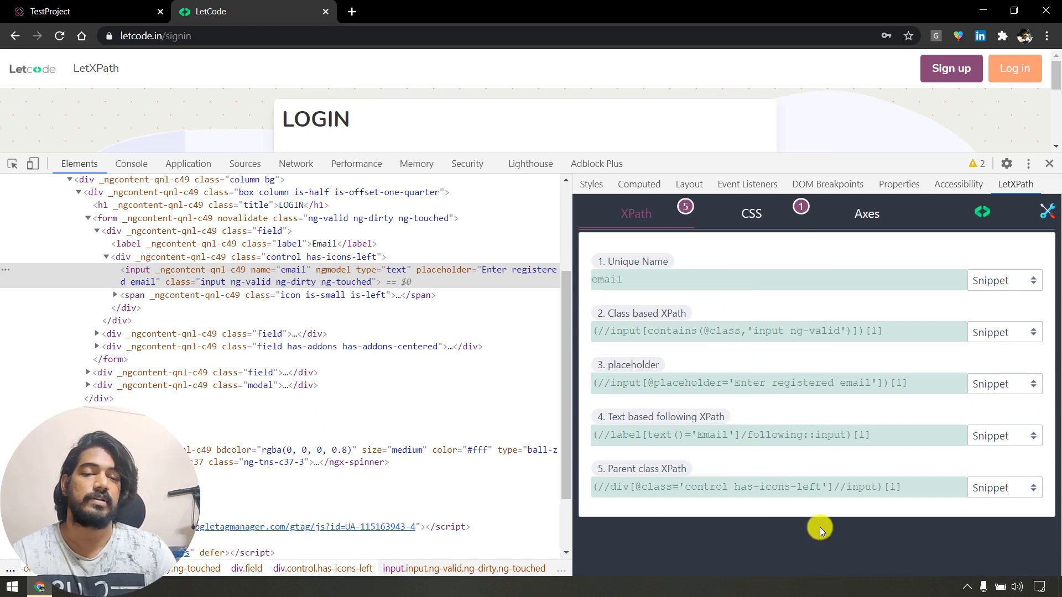
Pick the Log in link to list its XPaths, then return to TestProject.
{"action": "left_click", "coordinate": [12, 164]}
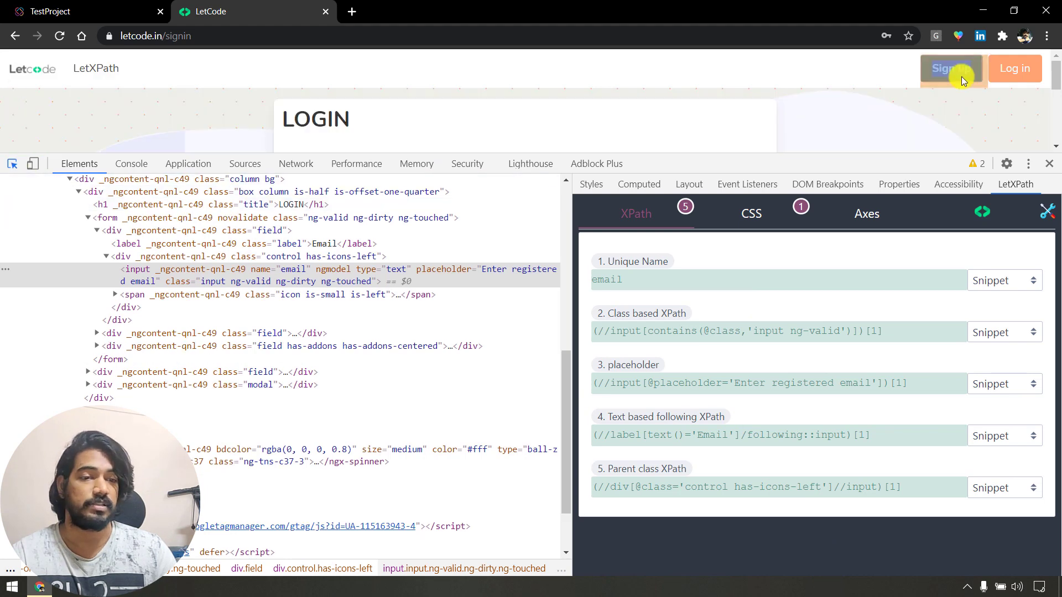
{"action": "left_click", "coordinate": [1002, 72]}
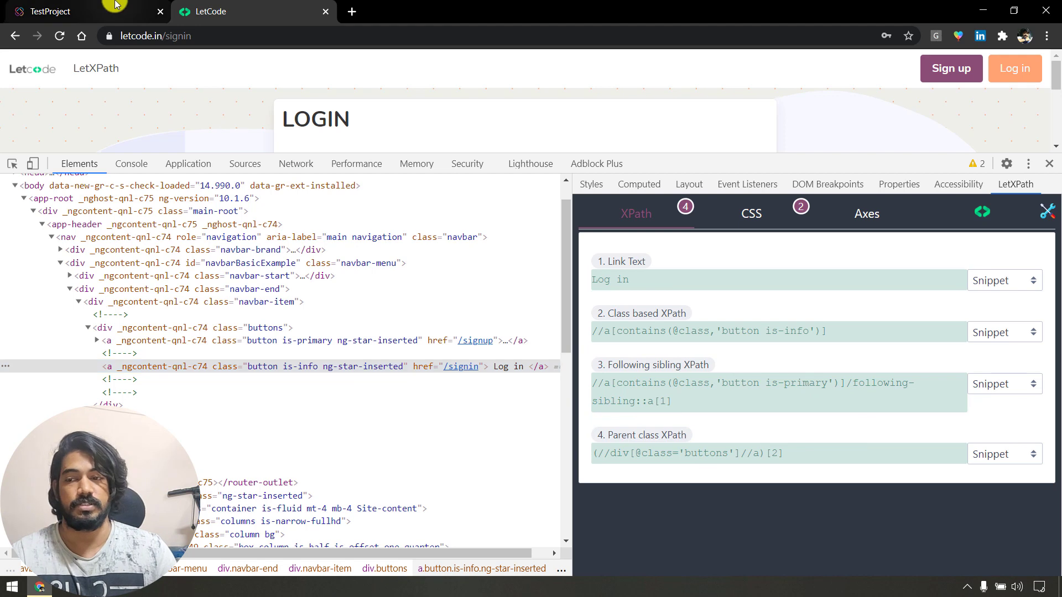
{"action": "left_click", "coordinate": [103, 11]}
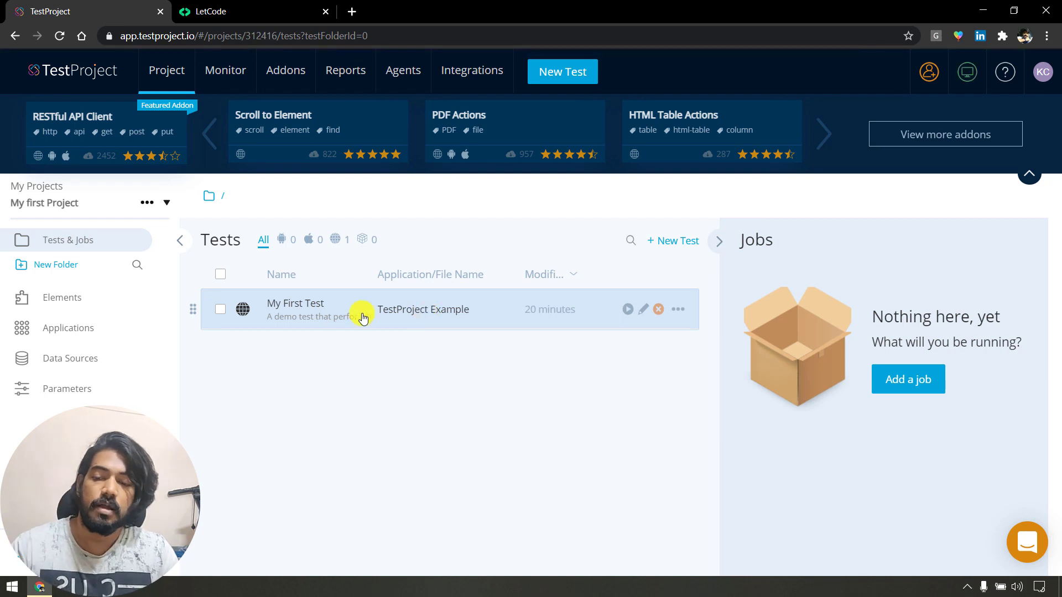
{"action": "left_click", "coordinate": [318, 319]}
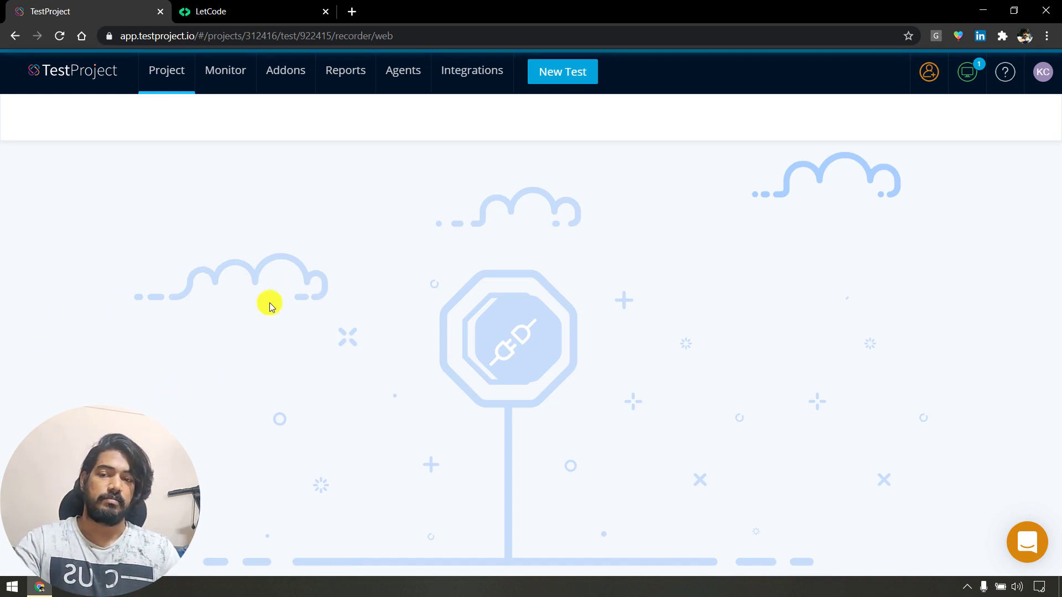
{"action": "mouse_move", "coordinate": [1019, 56]}
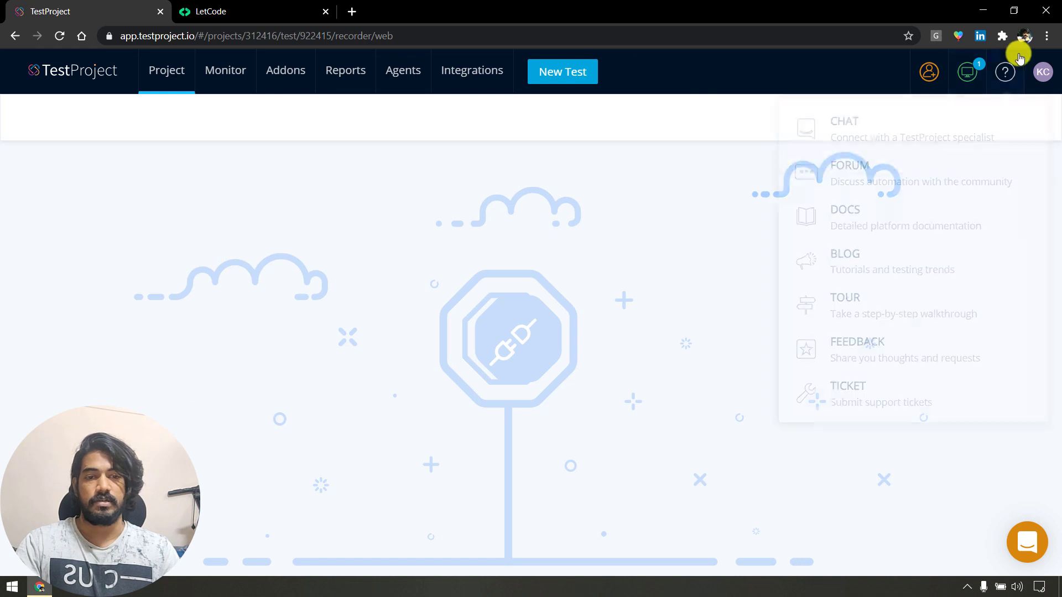
{"action": "mouse_move", "coordinate": [967, 74]}
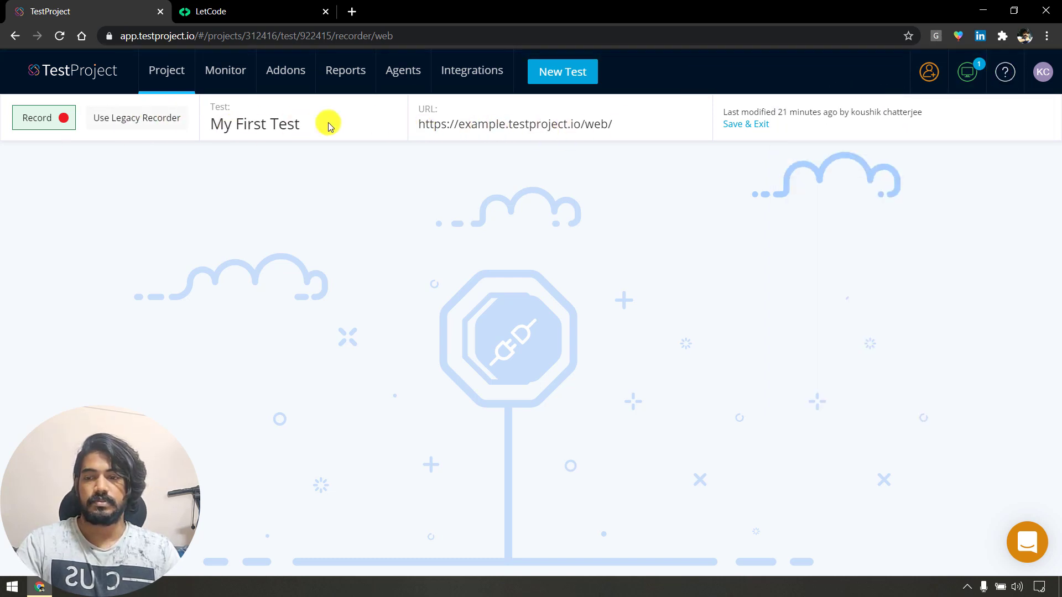
{"action": "left_click", "coordinate": [743, 125]}
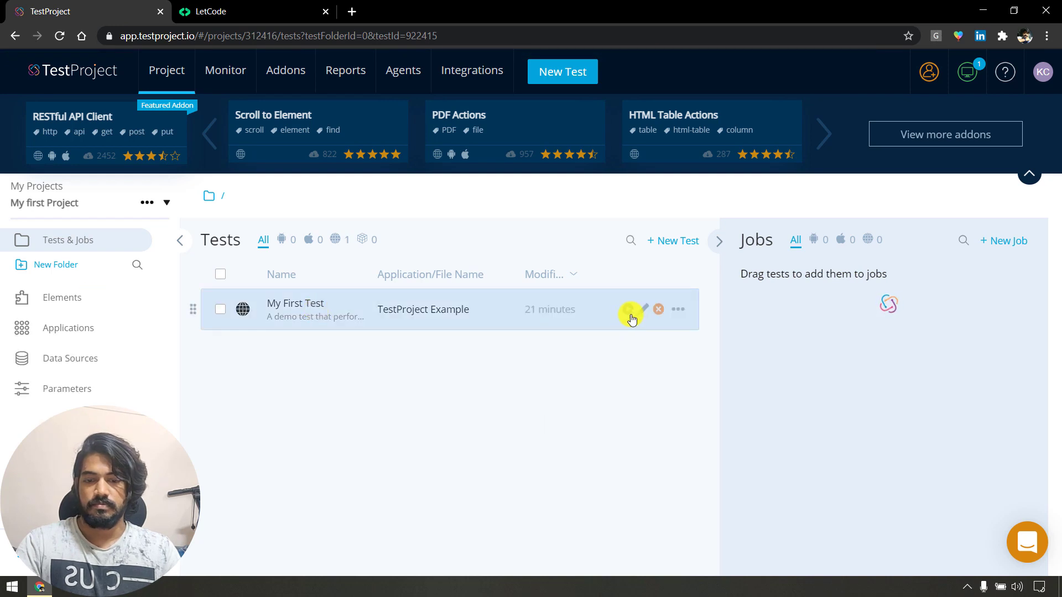
{"action": "left_click", "coordinate": [678, 309]}
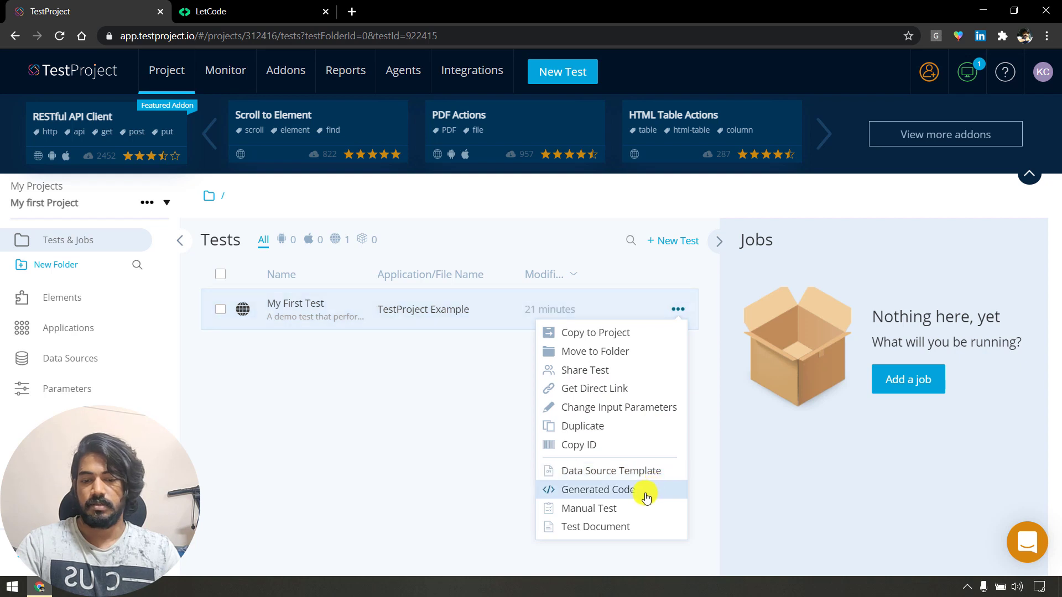
{"action": "left_click", "coordinate": [406, 445]}
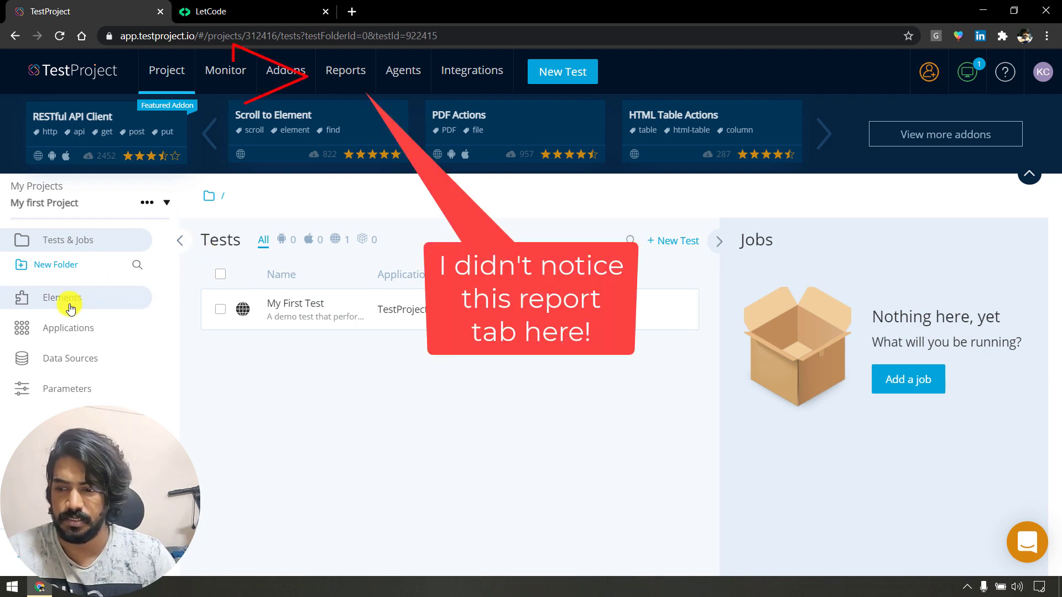
{"action": "left_click", "coordinate": [304, 311]}
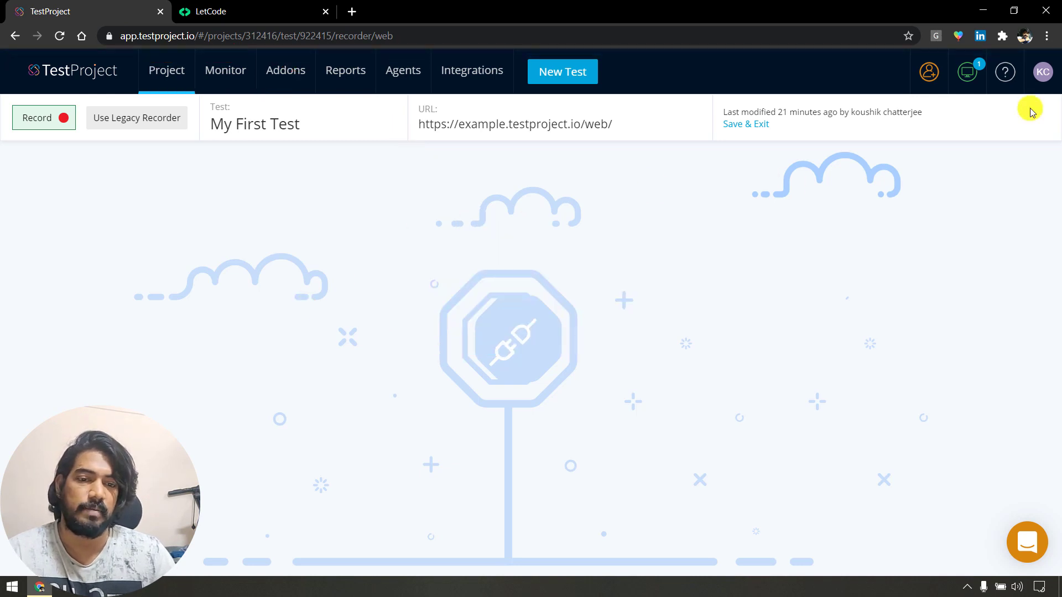
{"action": "left_click", "coordinate": [747, 125]}
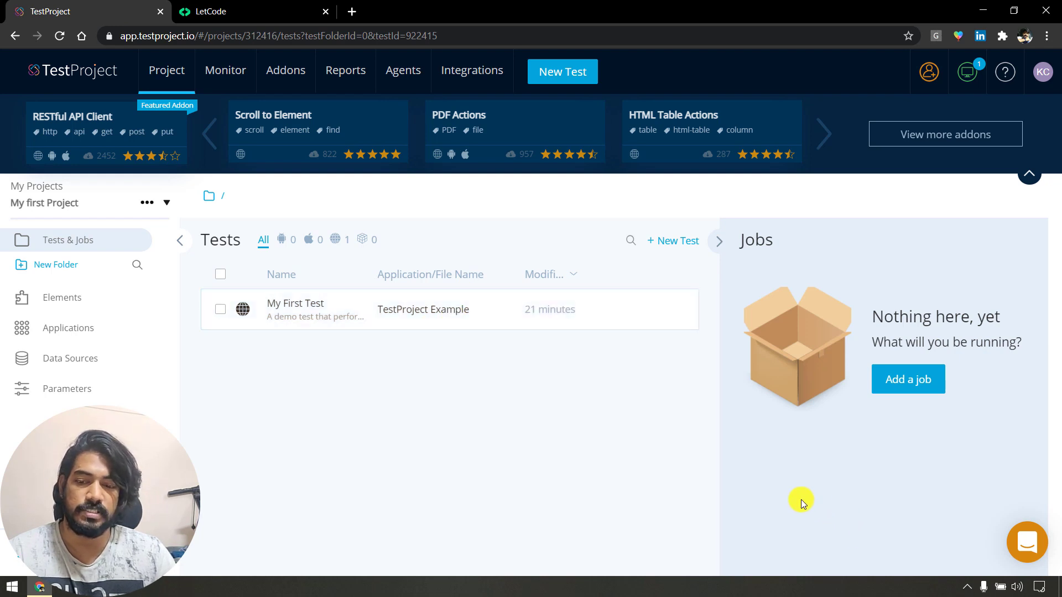
Apply the globe web filter beside All on My first Project's Tests list.
{"action": "left_click", "coordinate": [339, 240]}
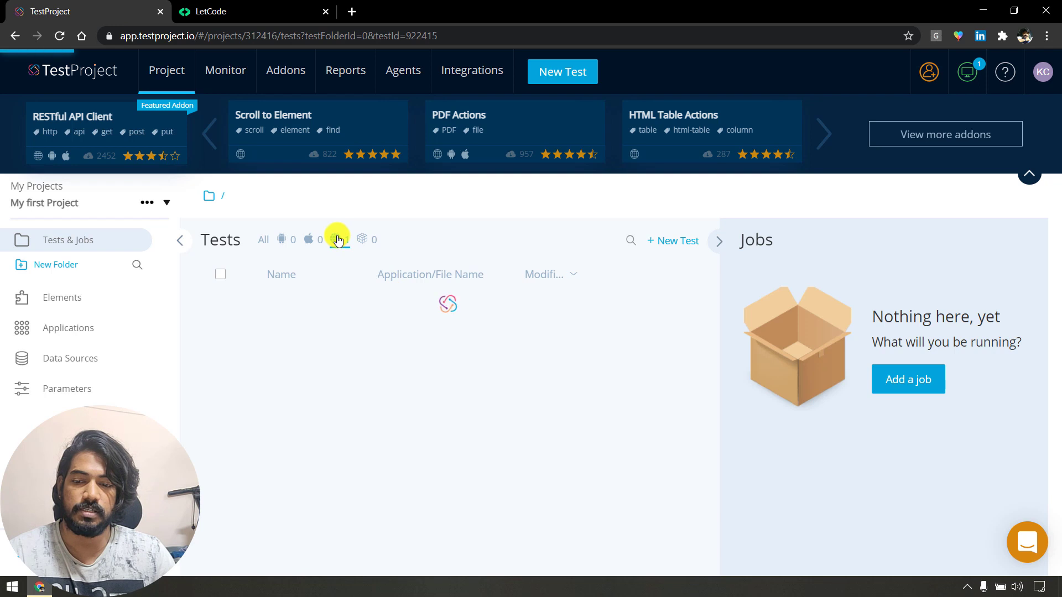